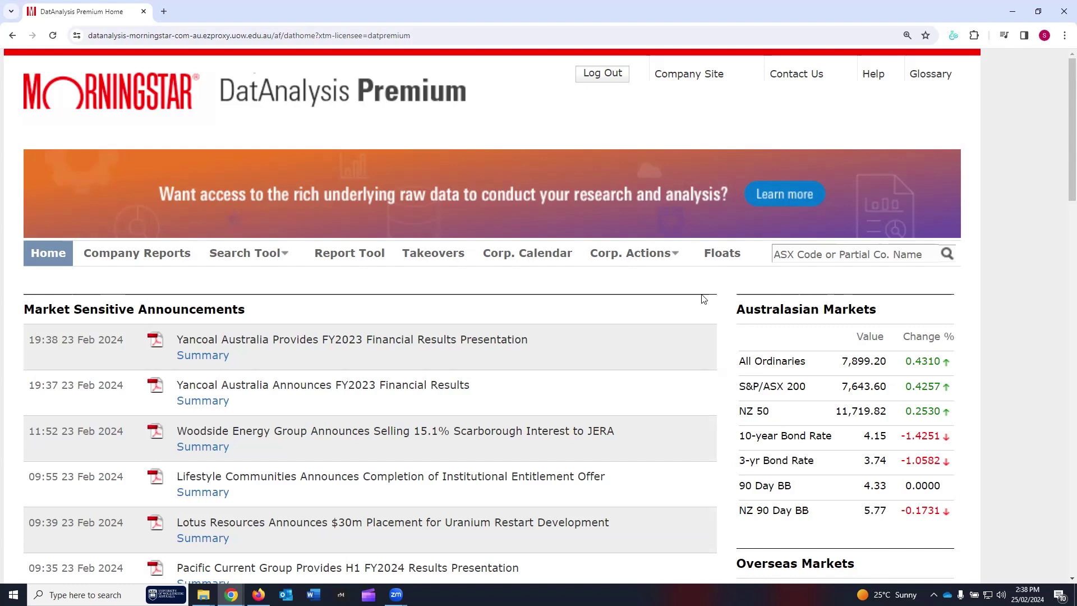
Show the Company Reports overview and highlight 'ASX' in its introduction text.
mouse_move(689, 256)
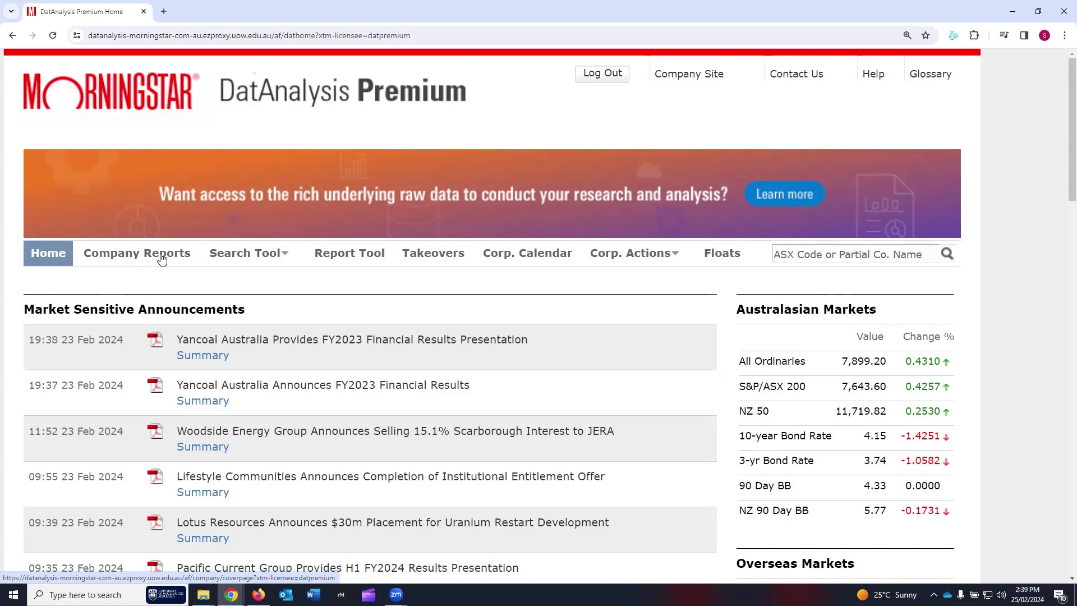
left_click(133, 260)
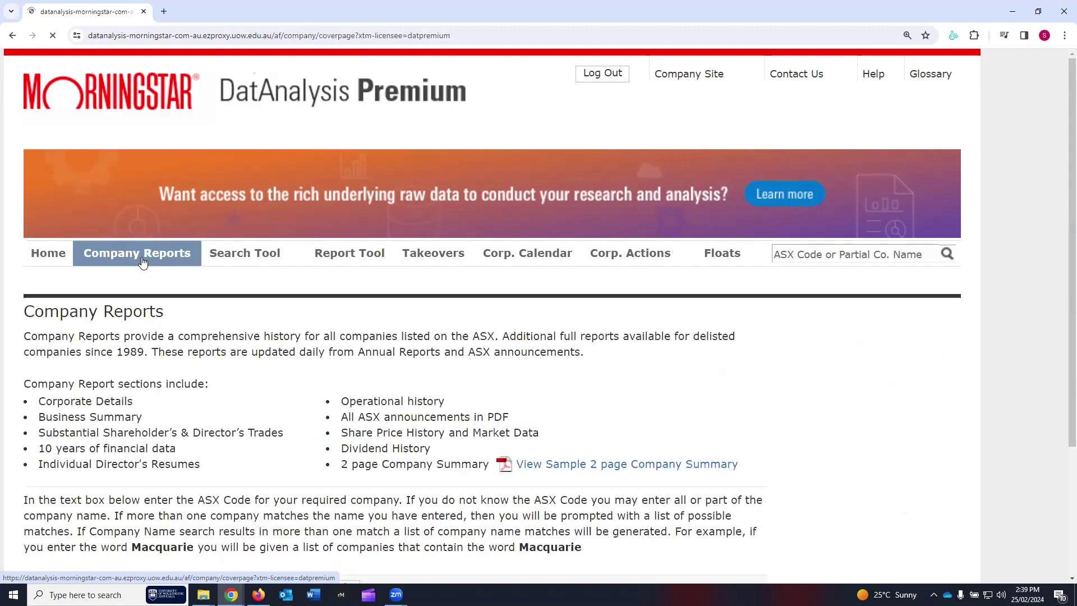
scroll(50, 227, "down", 2)
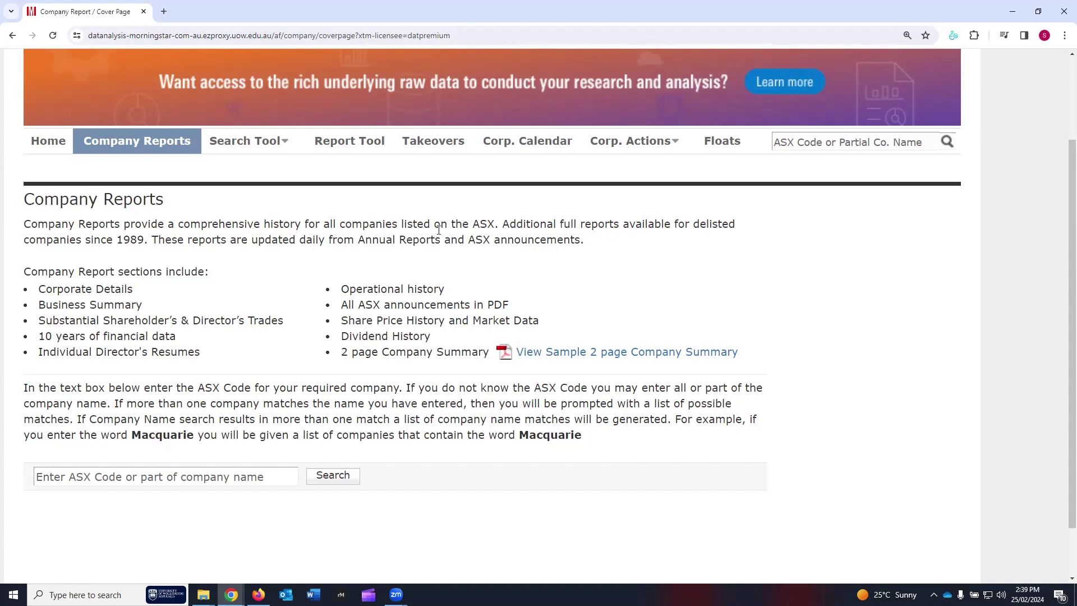
left_click_drag(472, 224, 495, 225)
Scroll the Billabong (BBG) two-page sample summary PDF, then return to the Company Reports tab.
left_click(561, 352)
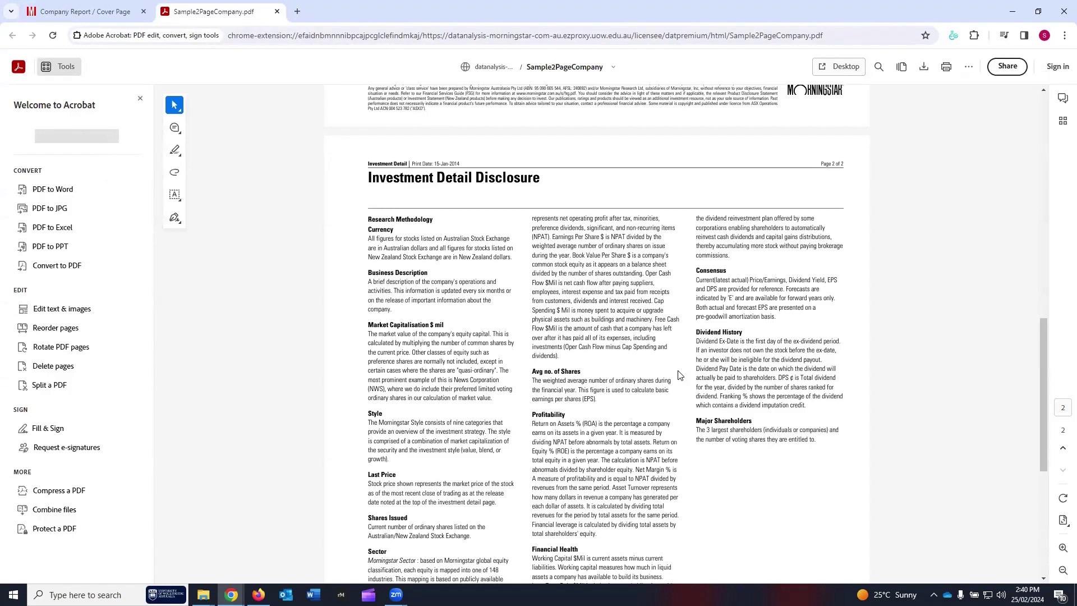
scroll(679, 374, "up", 3)
scroll(680, 374, "up", 10)
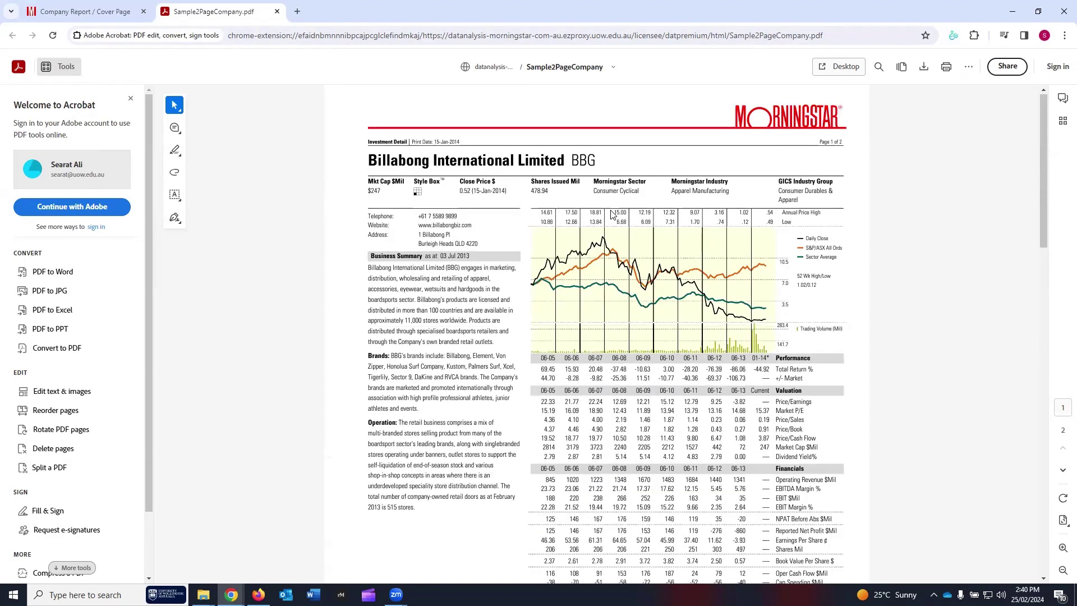
scroll(673, 224, "down", 1)
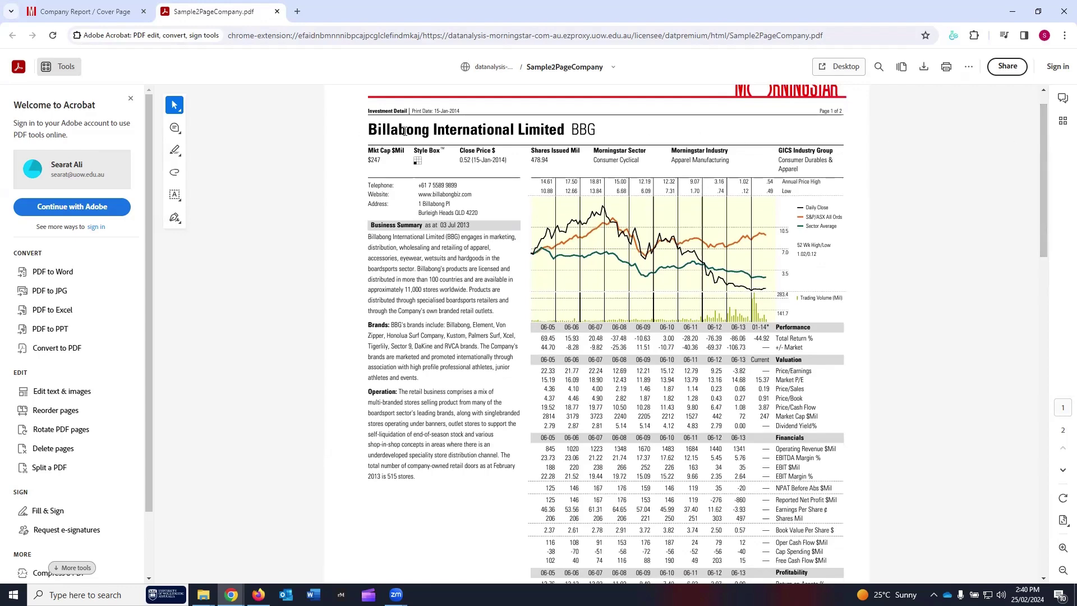
left_click_drag(1044, 136, 1035, 386)
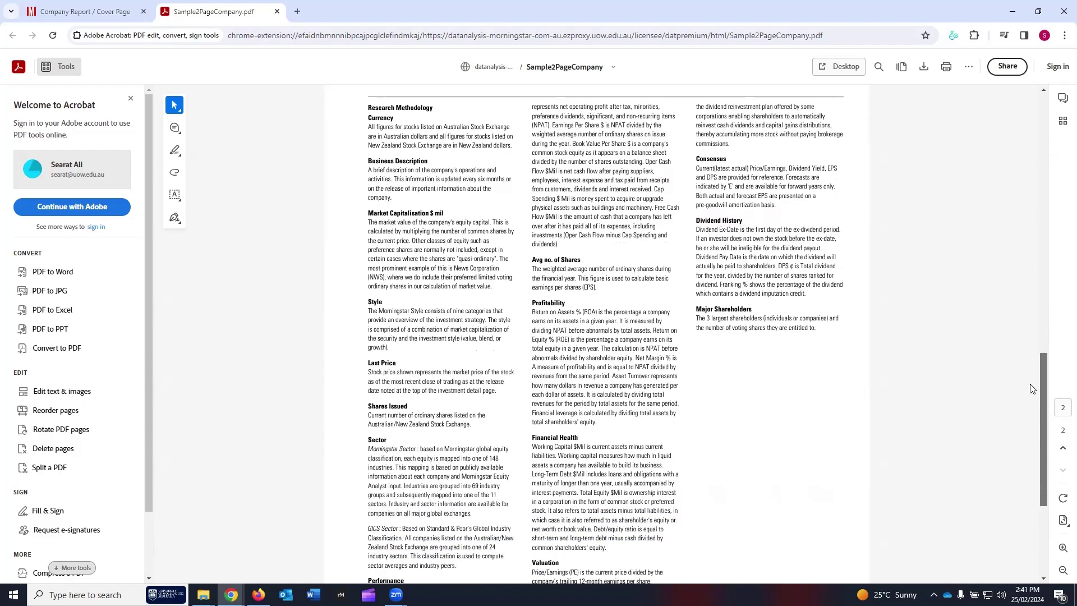
key("ctrl+shift+Tab")
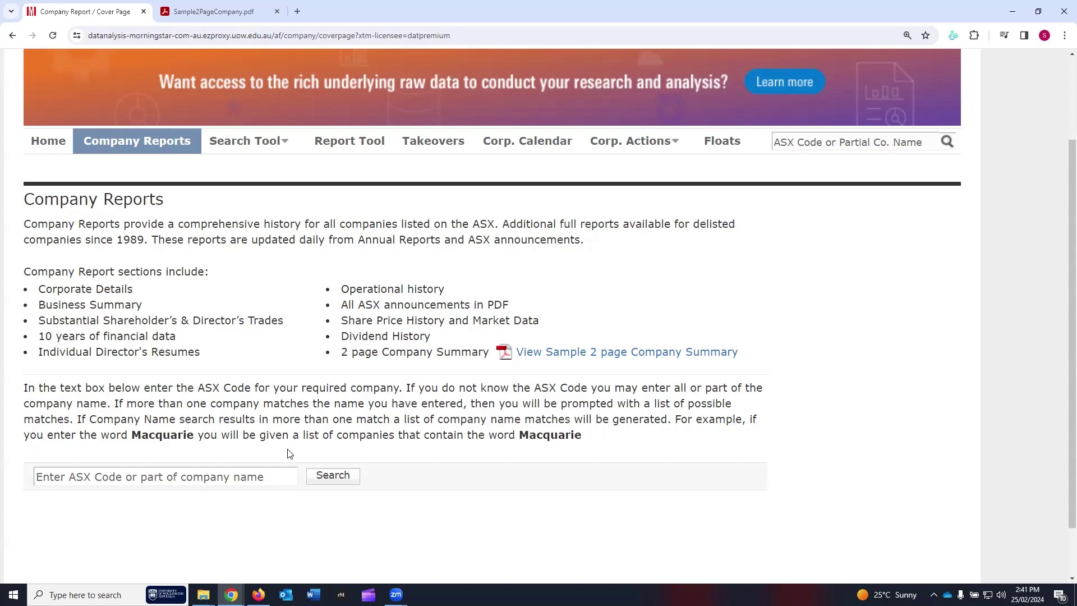
Search the ASX Code lookup for 'bhp'.
left_click(271, 470)
type("bhp")
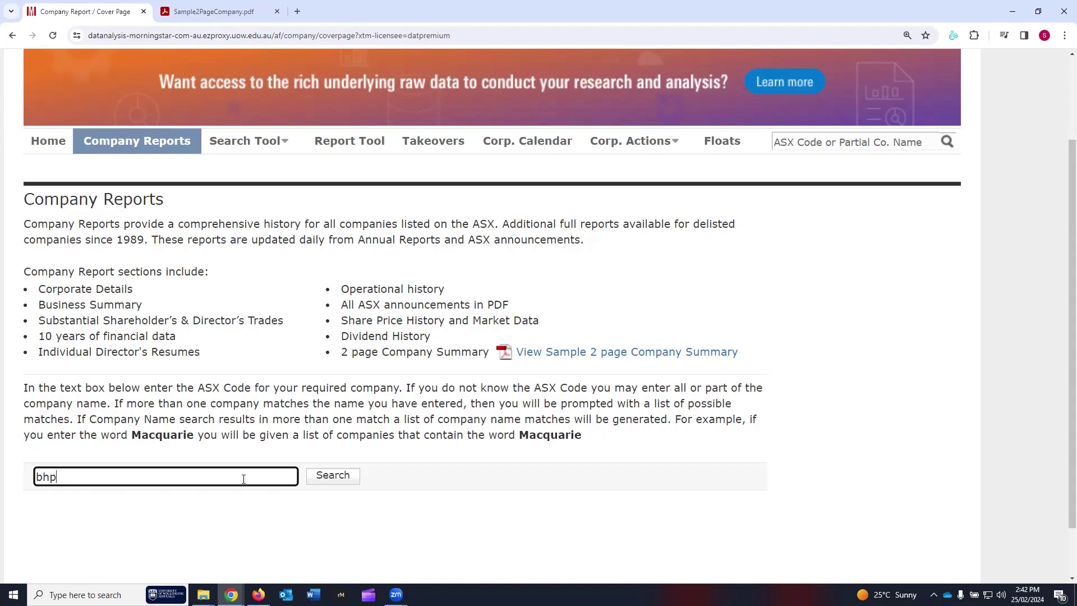
left_click(314, 476)
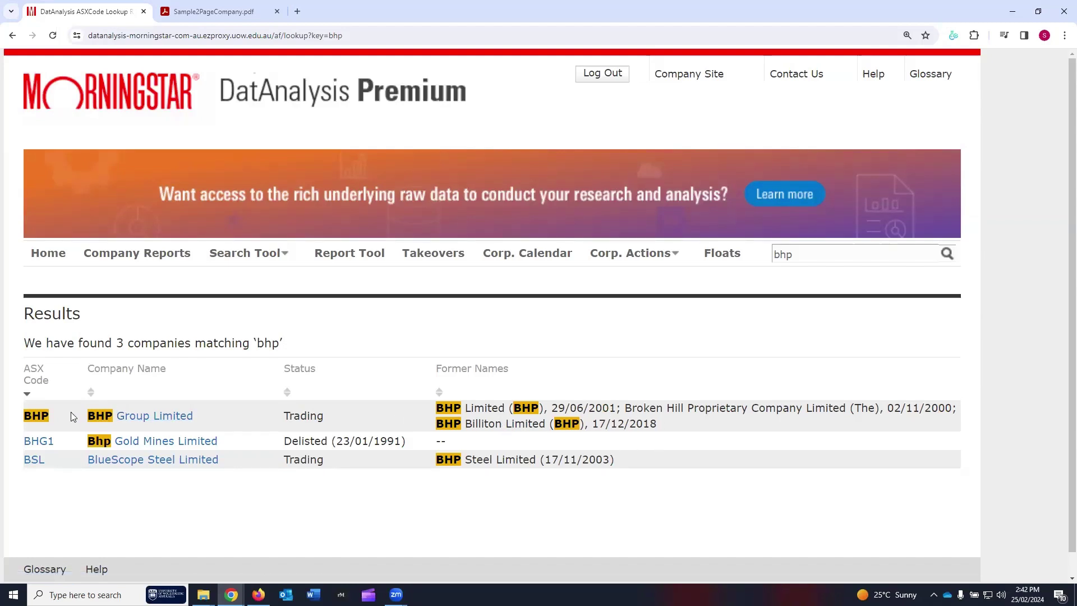
Open BHP Group Limited's report and review its Corporate Details and key-figures header.
left_click(142, 418)
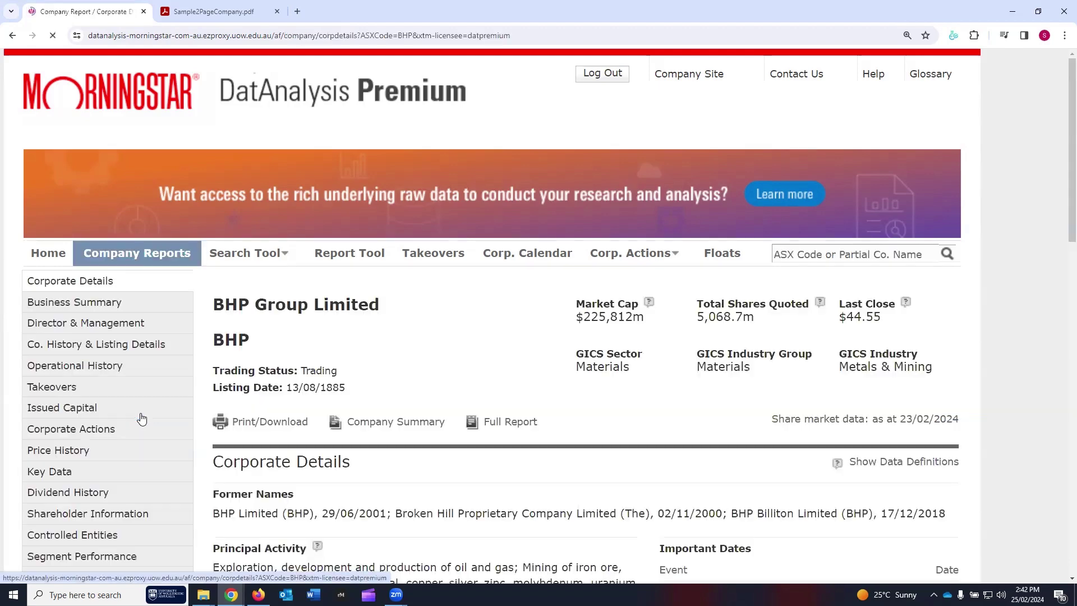
scroll(250, 383, "down", 1)
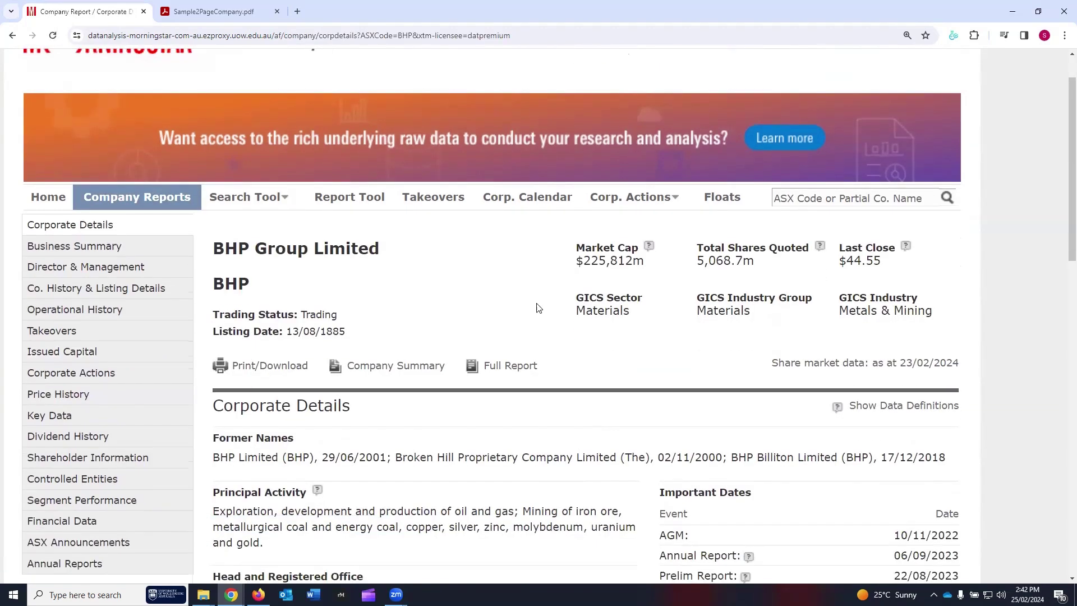
scroll(1061, 176, "down", 3)
scroll(1061, 177, "up", 3)
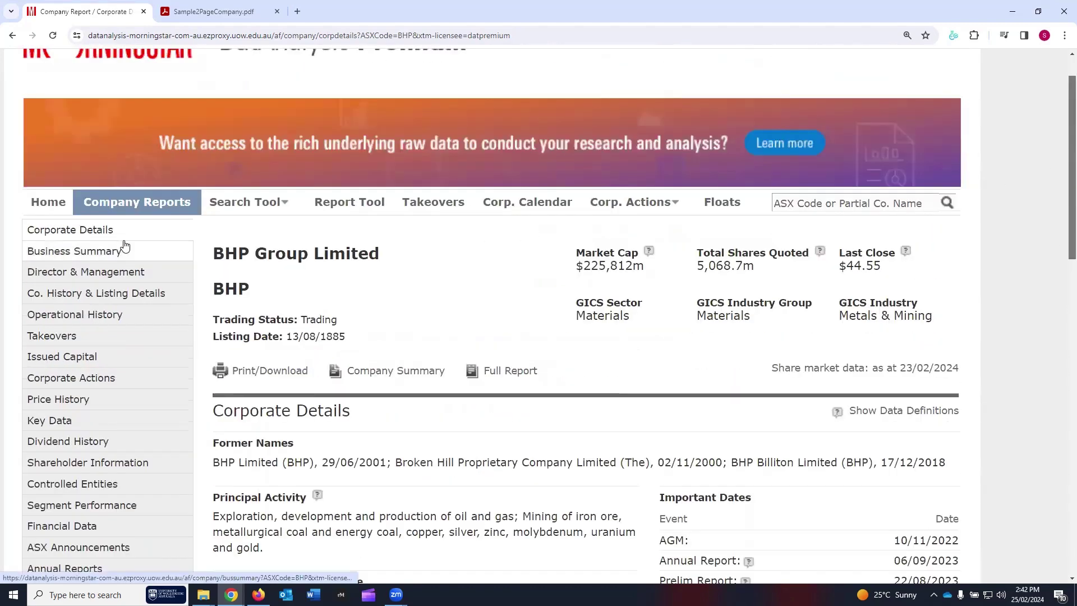
scroll(96, 306, "down", 2)
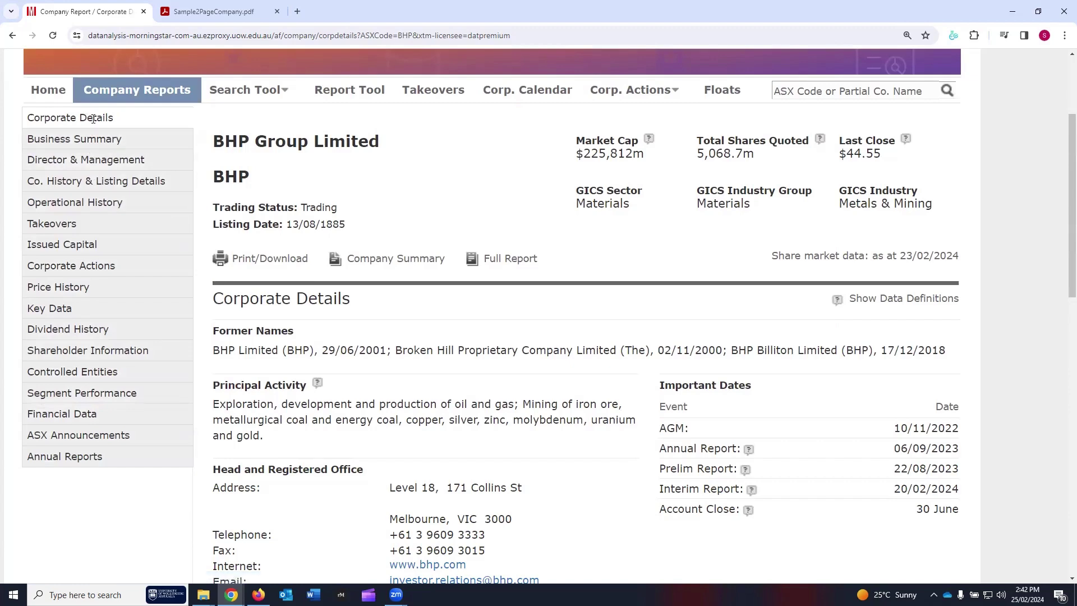
left_click_drag(215, 296, 358, 304)
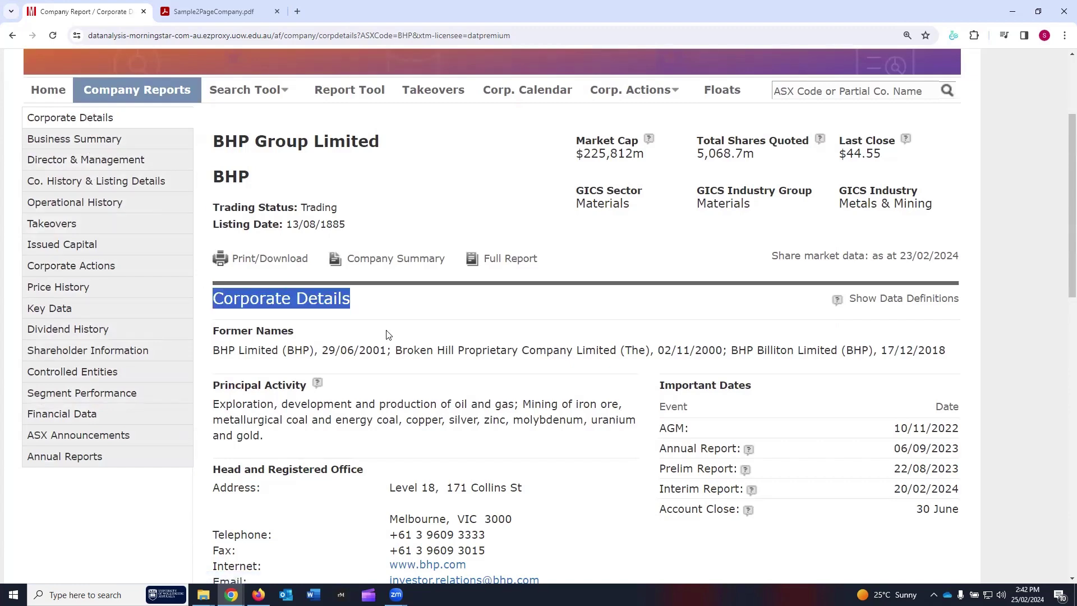
scroll(388, 335, "down", 10)
scroll(388, 335, "up", 10)
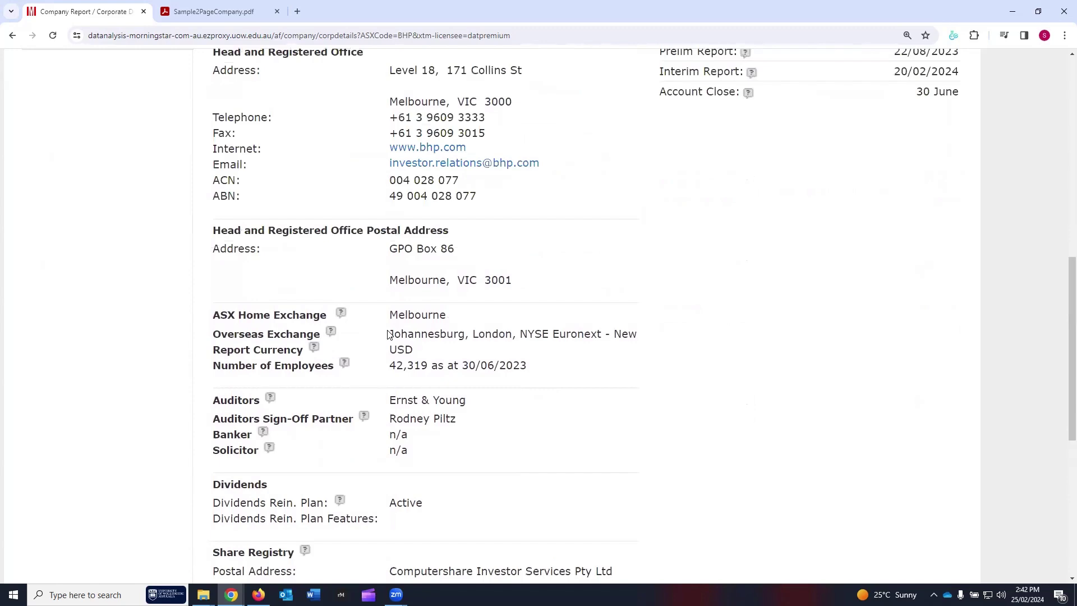
left_click(214, 140)
left_click_drag(214, 141, 931, 225)
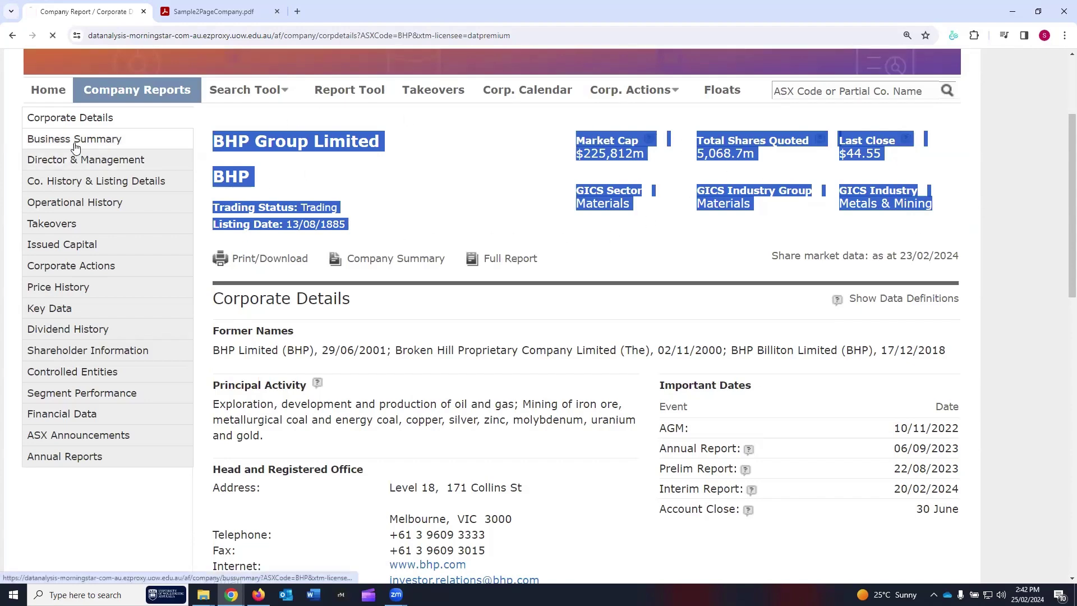
Go to BHP's Business Summary and review its heading and key figures.
left_click(91, 153)
scroll(50, 193, "down", 2)
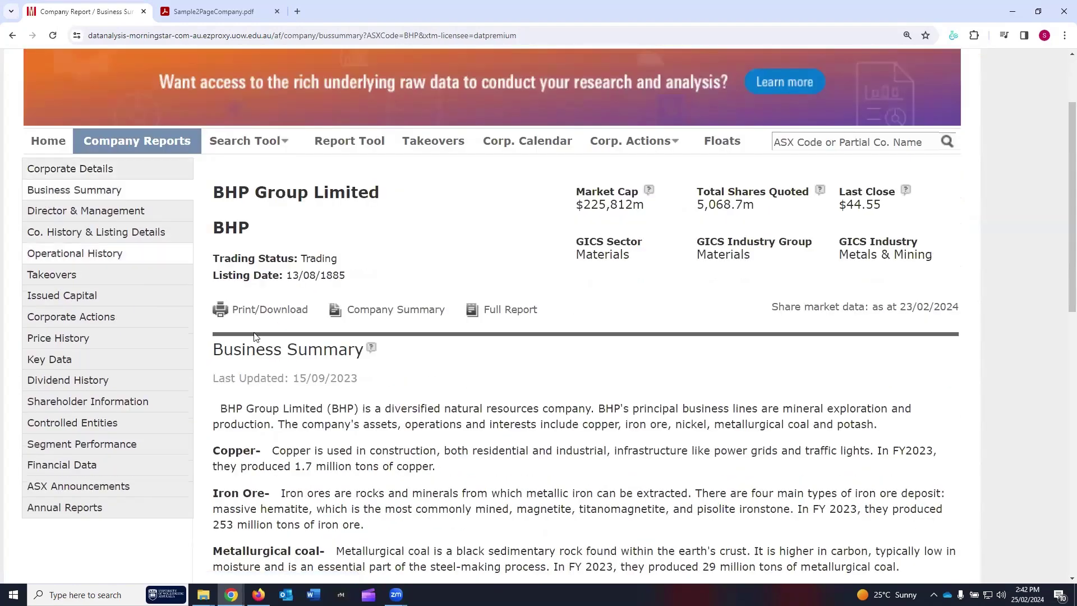
left_click_drag(223, 349, 355, 351)
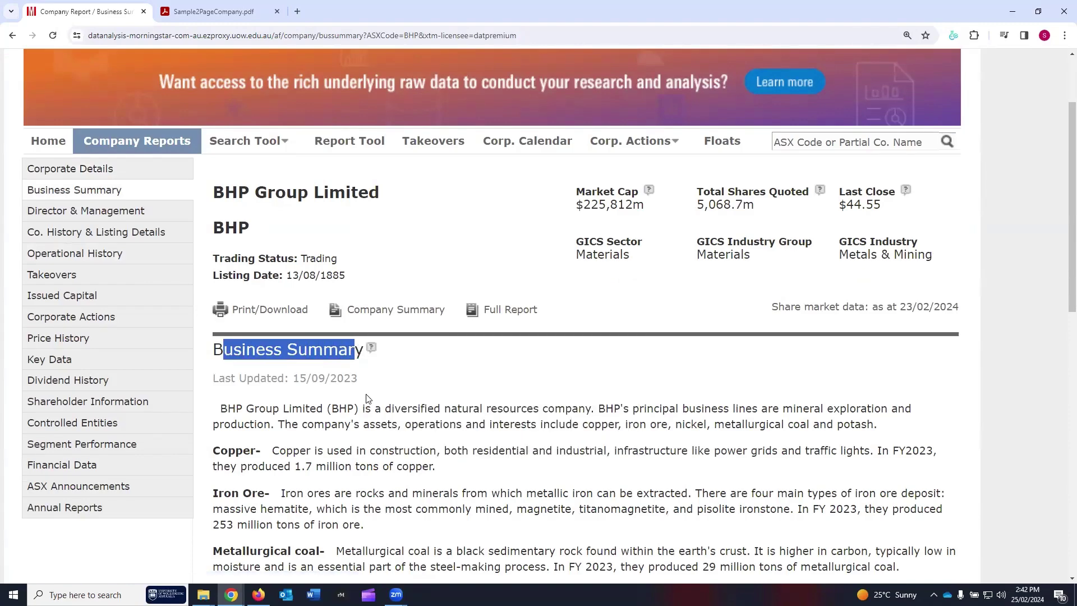
scroll(244, 260, "down", 3)
scroll(244, 260, "up", 3)
left_click_drag(218, 188, 907, 263)
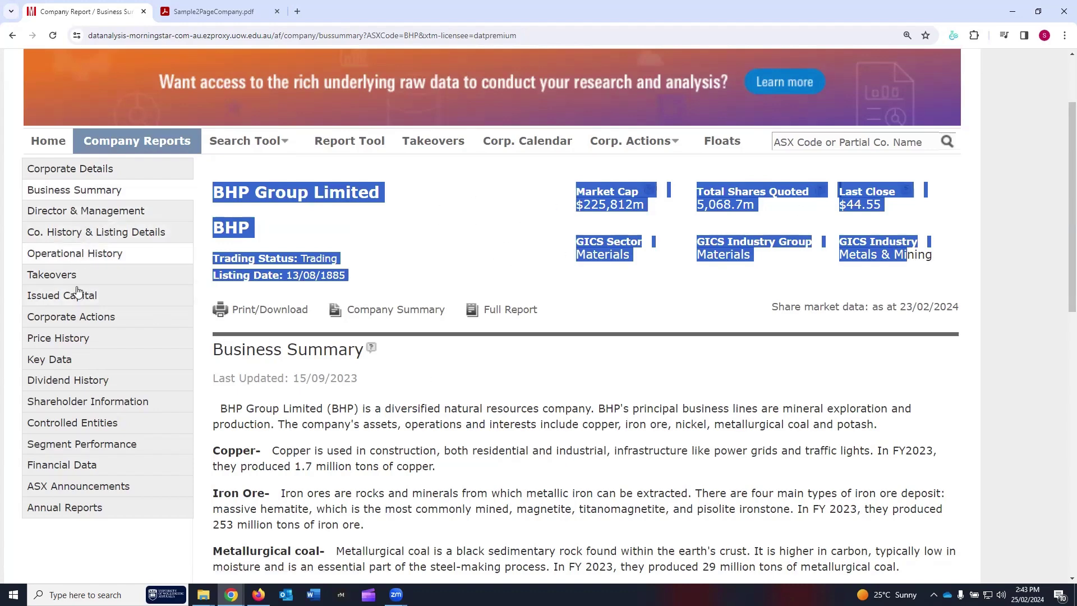
Browse BHP's Takeovers note, then revisit Corporate Details and Business Summary.
left_click(53, 274)
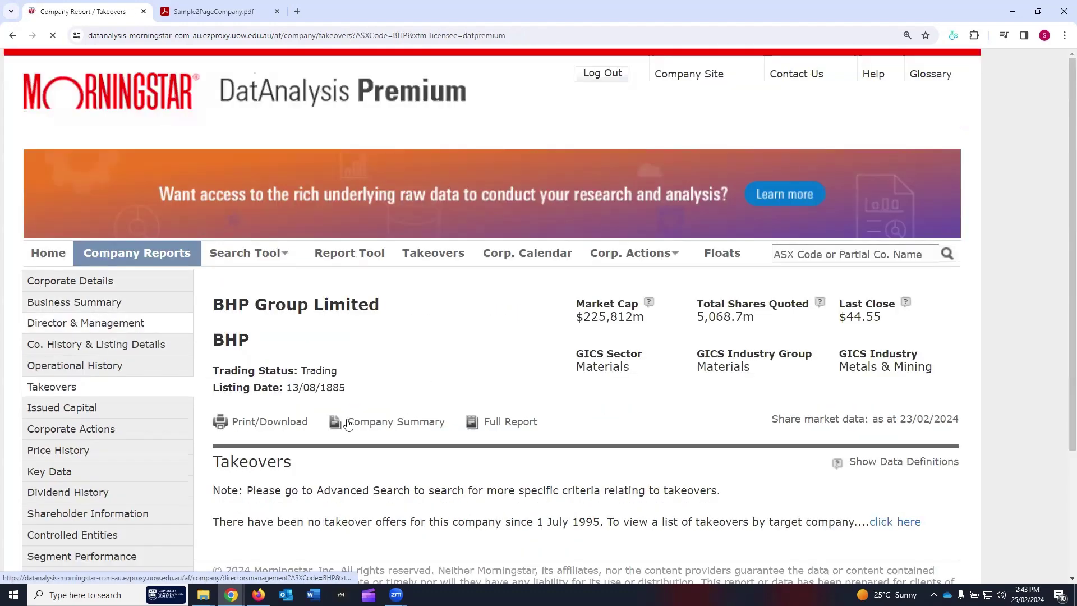
scroll(299, 387, "down", 3)
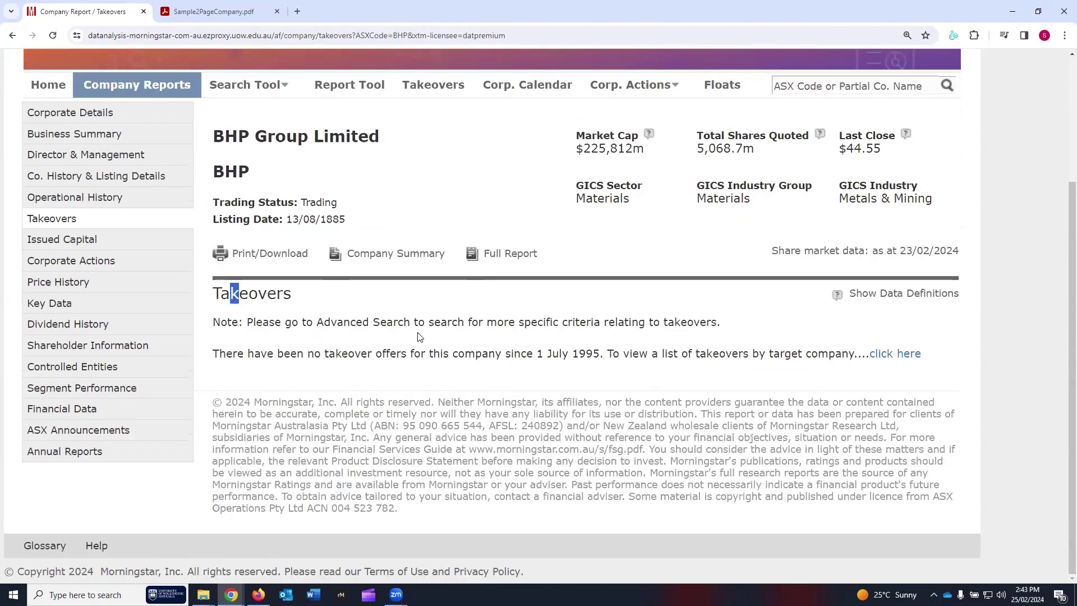
left_click_drag(418, 337, 677, 407)
scroll(393, 337, "up", 2)
left_click(184, 249)
scroll(409, 335, "down", 1)
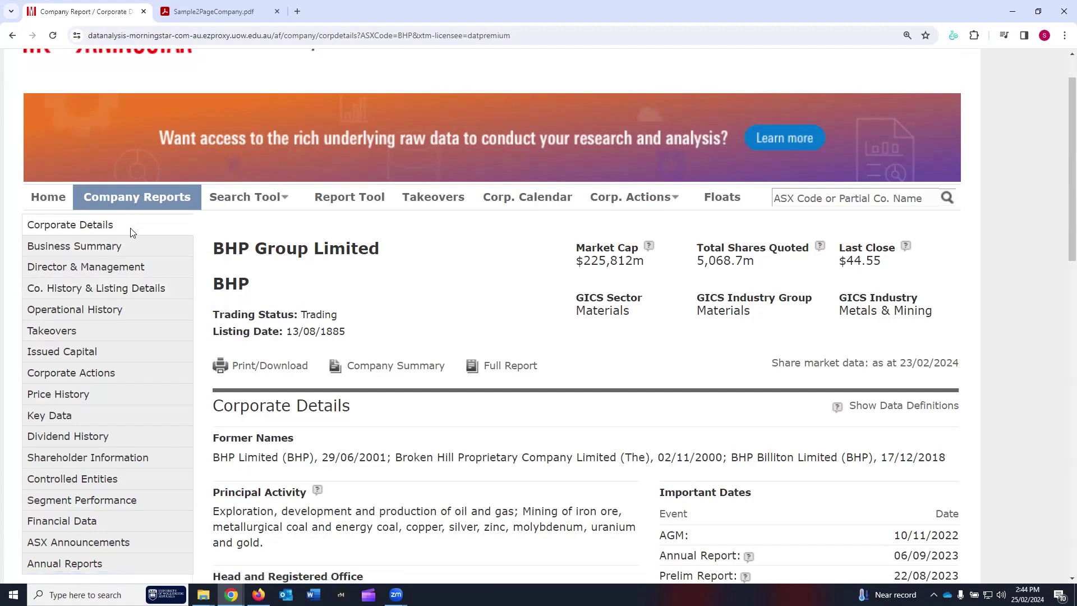
left_click(88, 251)
scroll(364, 357, "down", 4)
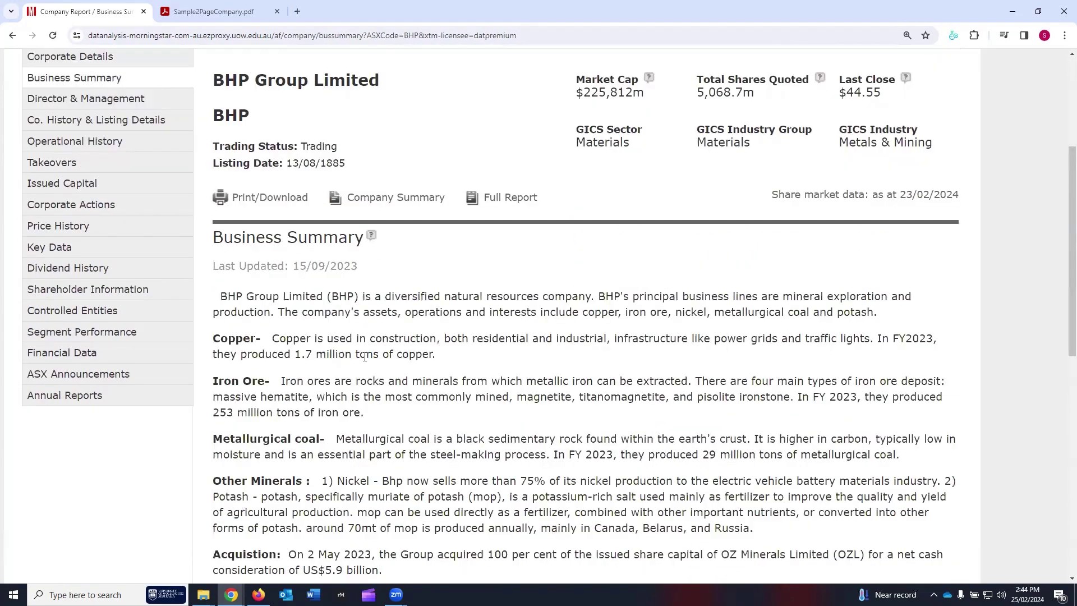
scroll(143, 275, "up", 3)
View Directors & Management tabs: committees, share trades, profiles, then 2023 remuneration.
left_click(141, 267)
scroll(338, 348, "down", 2)
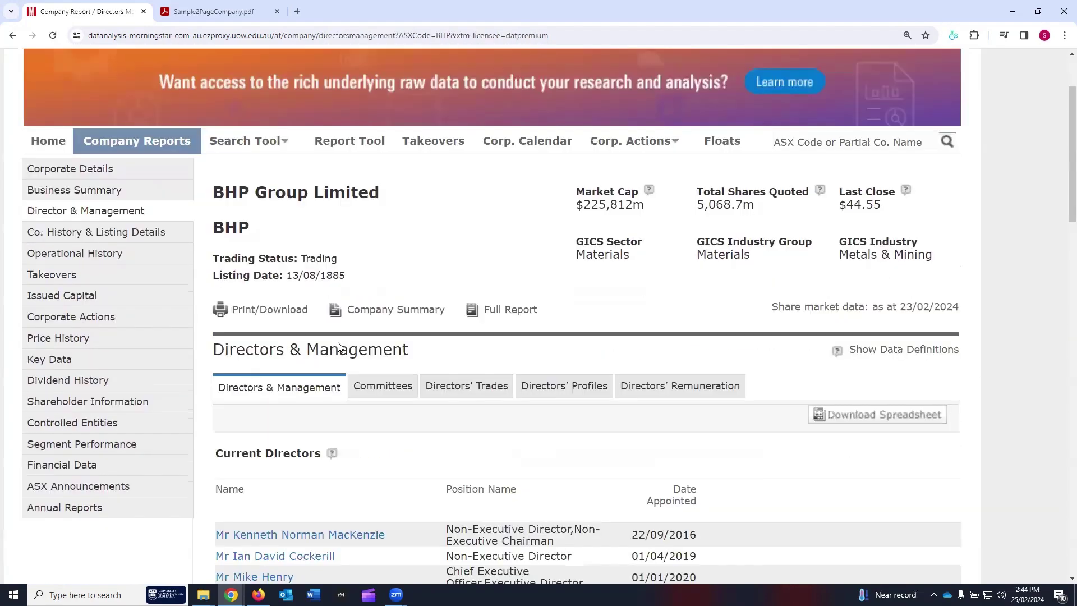
scroll(338, 348, "down", 2)
left_click(367, 279)
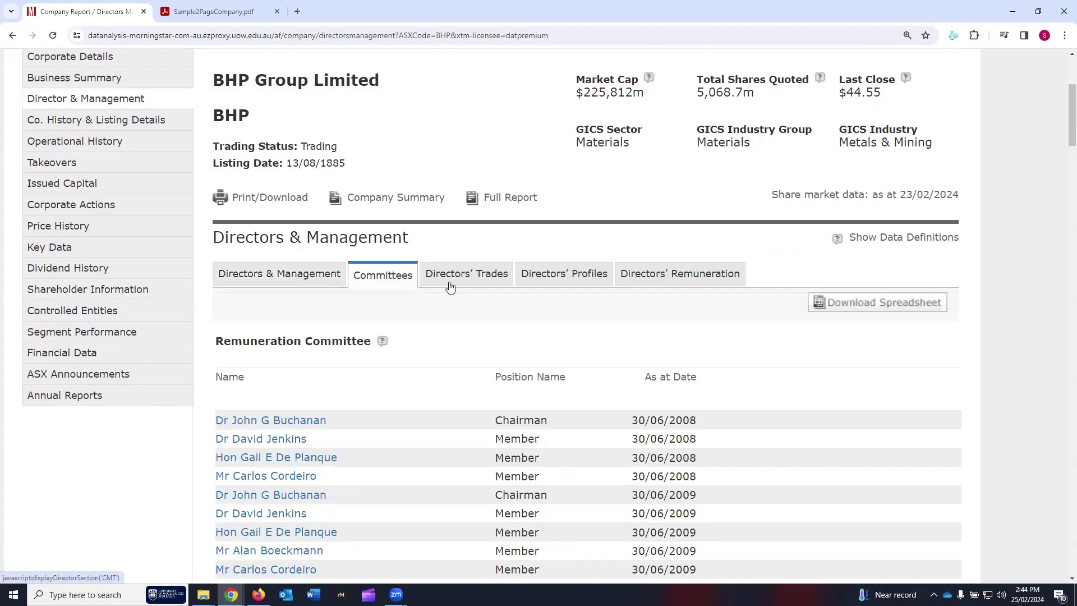
left_click(474, 284)
left_click(559, 283)
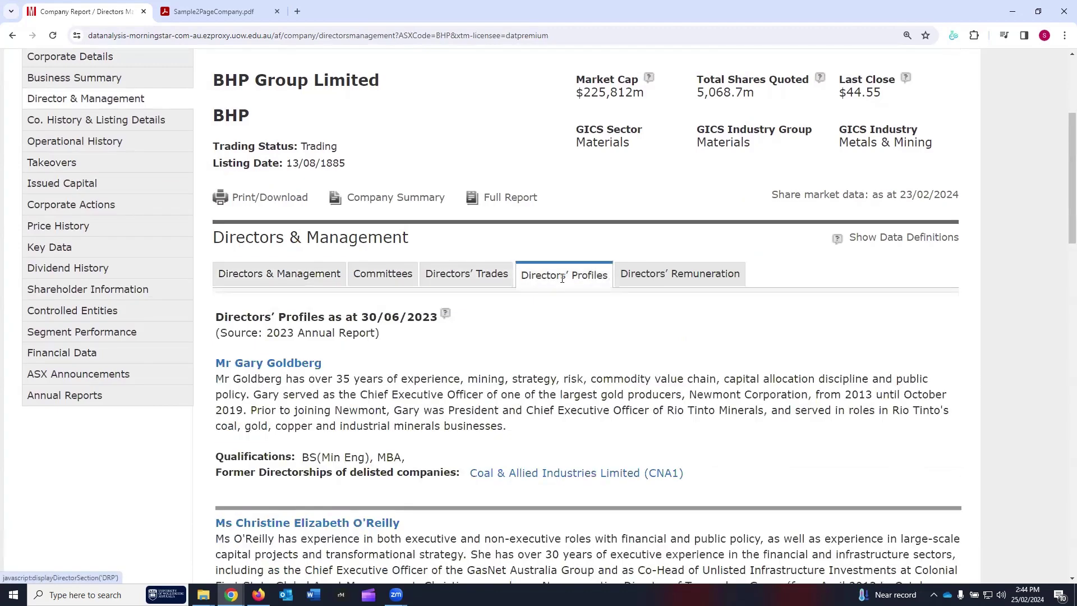
left_click(681, 280)
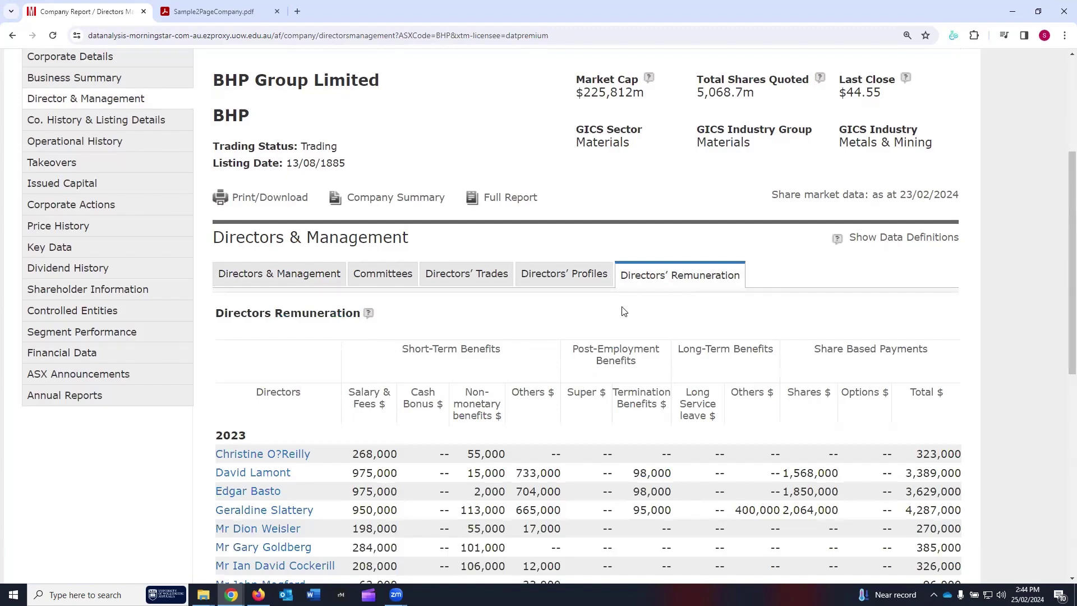
scroll(623, 312, "down", 5)
scroll(623, 313, "up", 4)
scroll(423, 261, "up", 2)
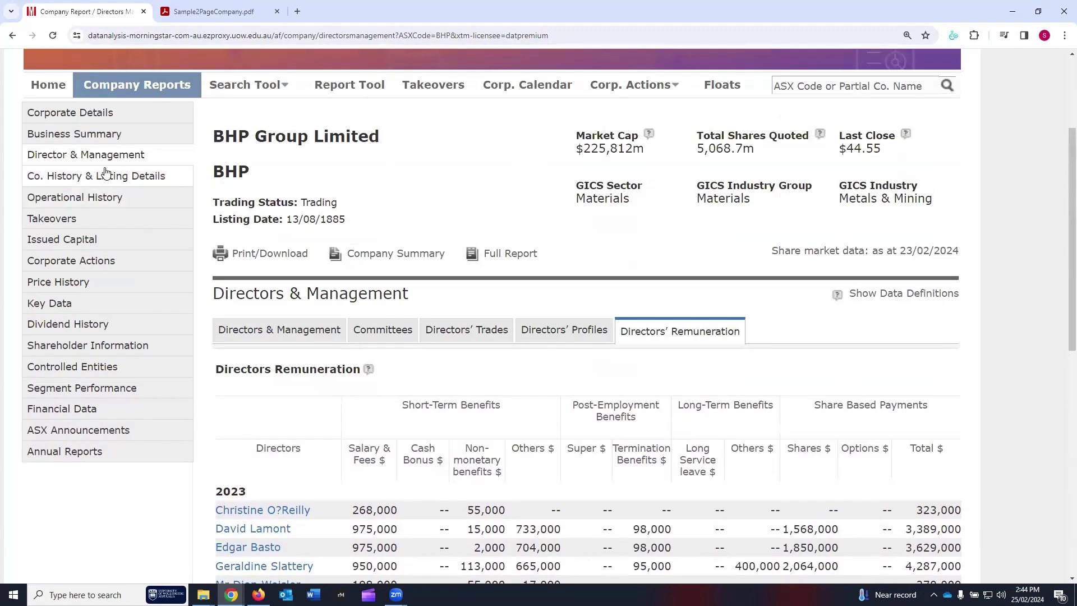
Review BHP's company history and operational history announcements, checking the year range.
left_click(118, 176)
scroll(170, 344, "down", 8)
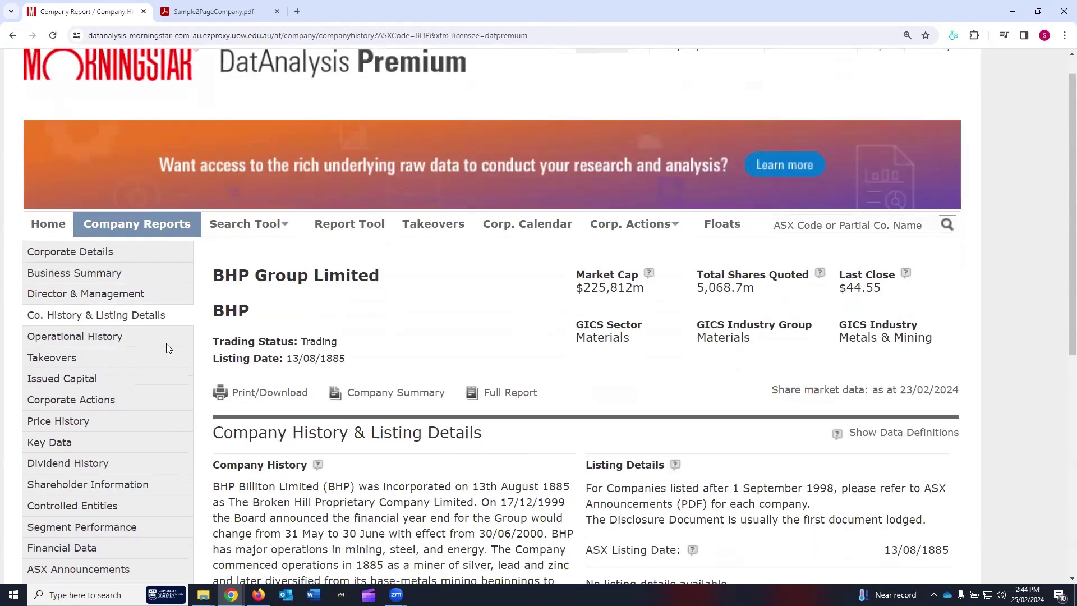
scroll(438, 365, "up", 10)
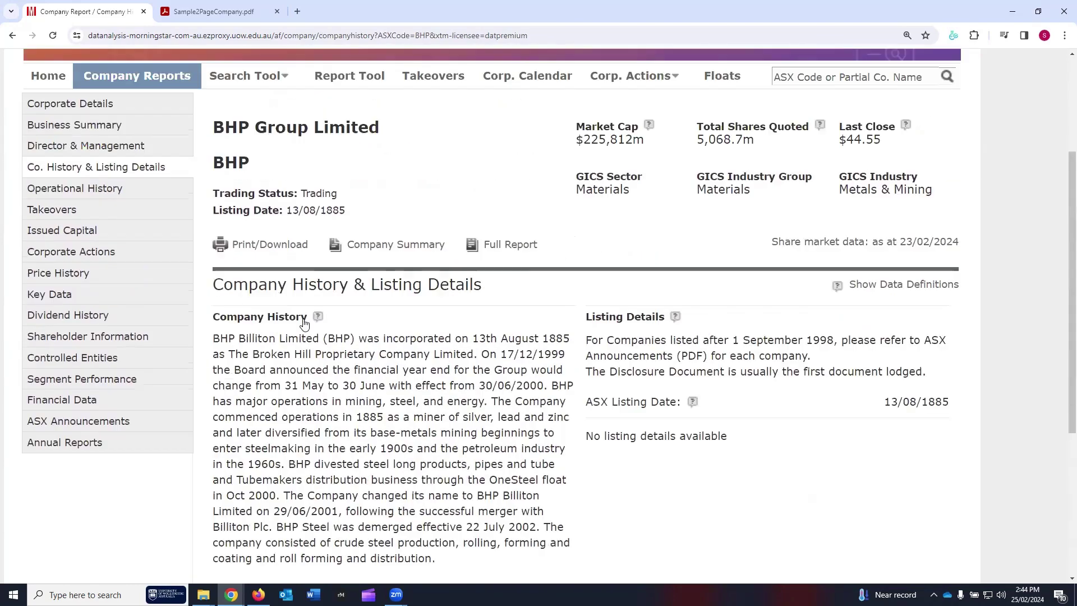
left_click(67, 203)
scroll(362, 216, "down", 6)
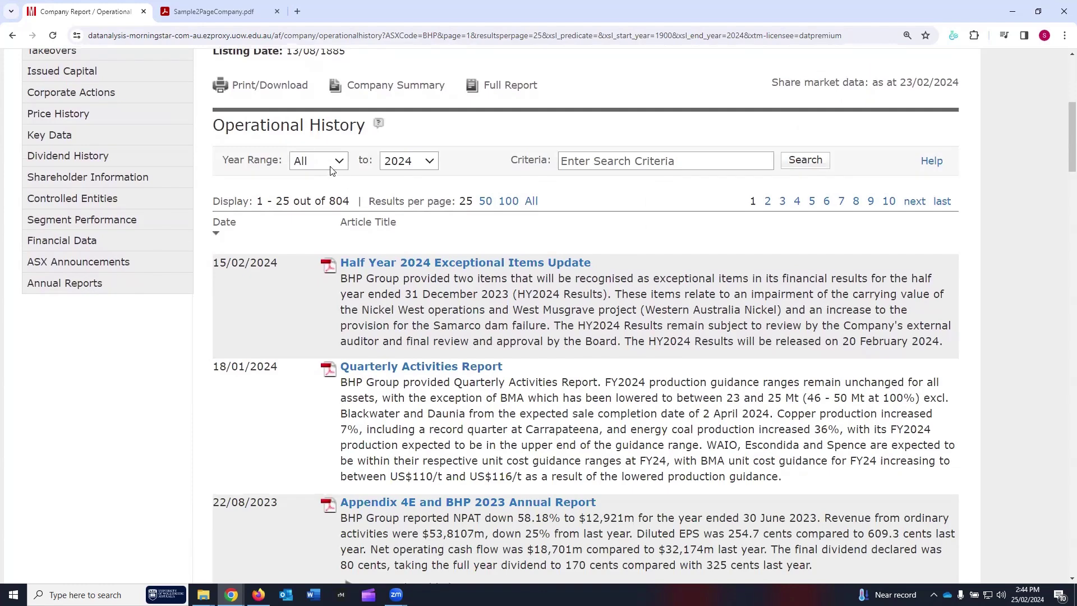
left_click(331, 168)
left_click(413, 164)
left_click(412, 164)
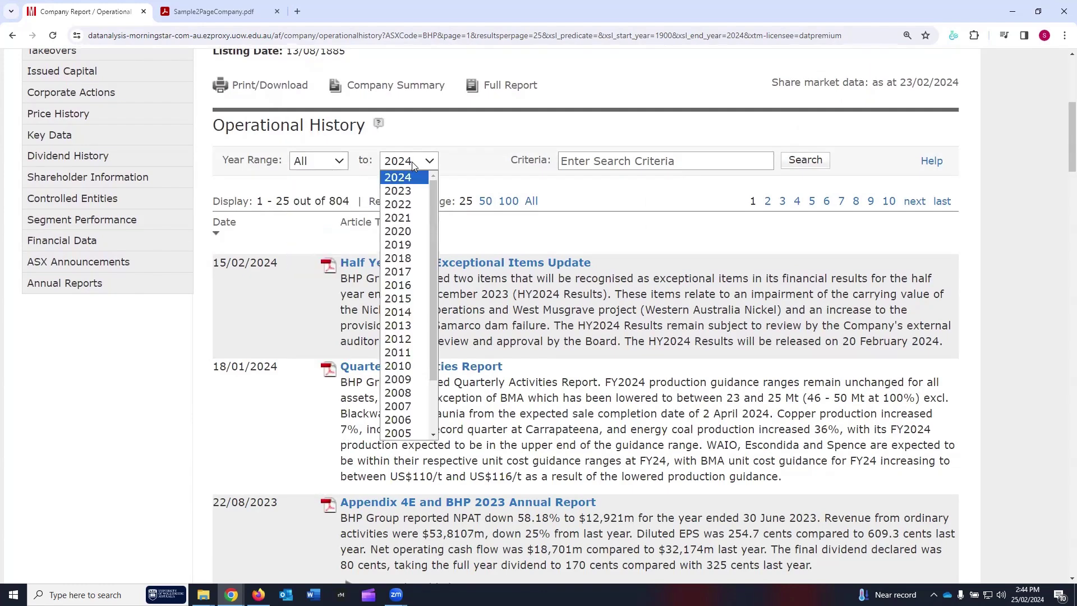
left_click(598, 159)
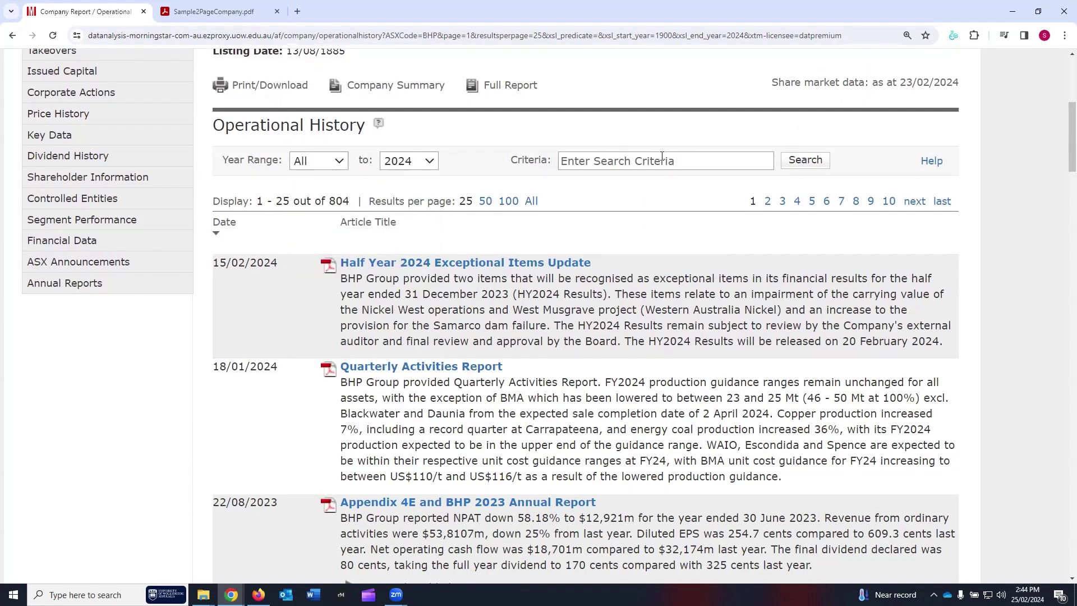
scroll(431, 194, "up", 3)
View Takeovers, Issued Capital history since and before 1999, then Corporate Actions.
left_click(53, 217)
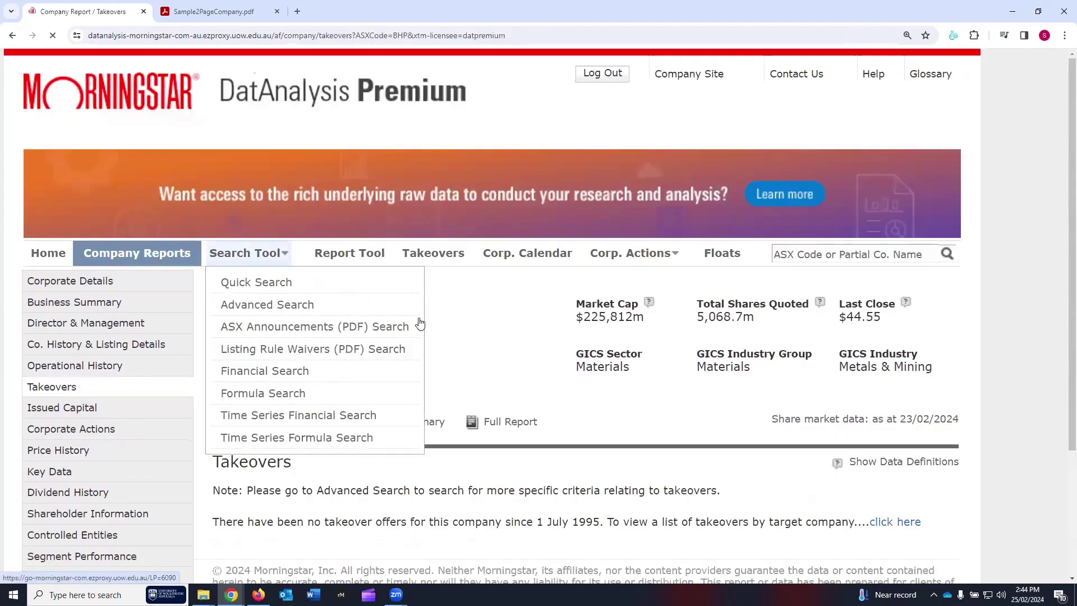
scroll(477, 394, "down", 2)
scroll(560, 331, "down", 1)
left_click(62, 298)
scroll(317, 352, "down", 3)
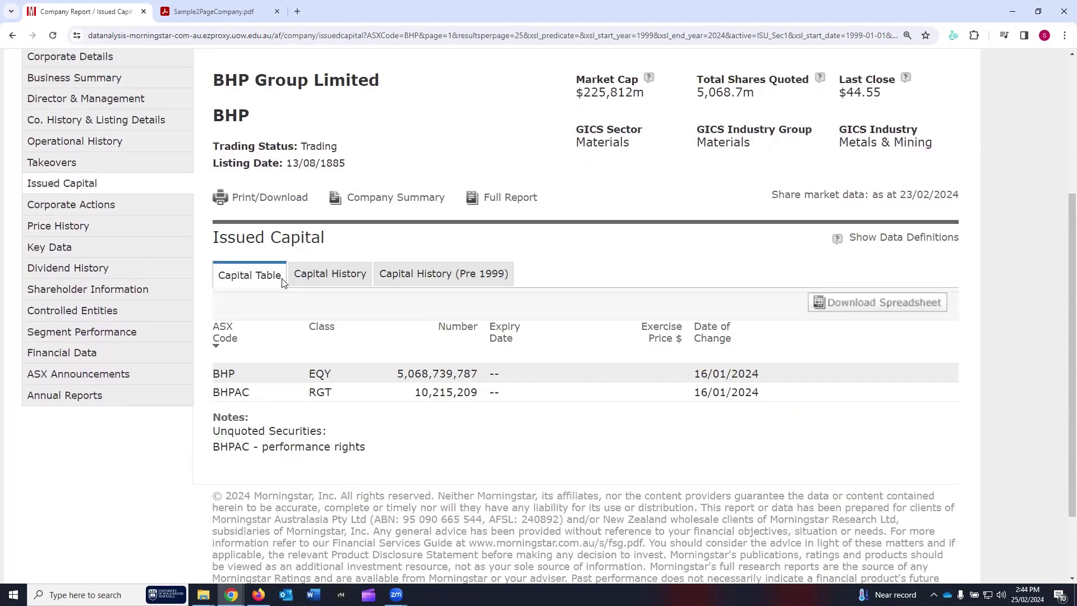
left_click(331, 275)
scroll(390, 259, "down", 2)
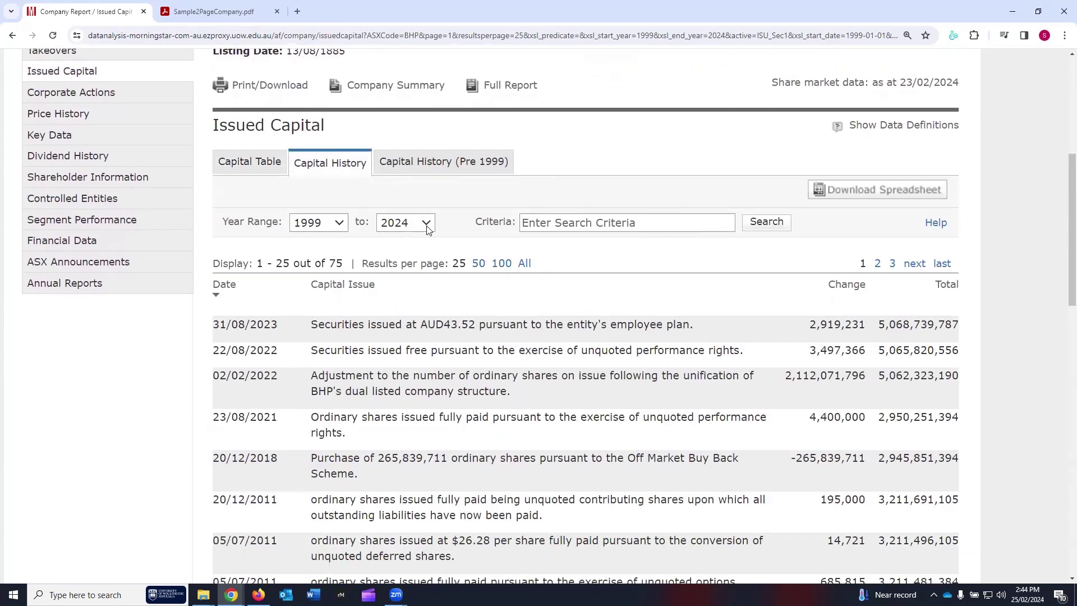
left_click(471, 168)
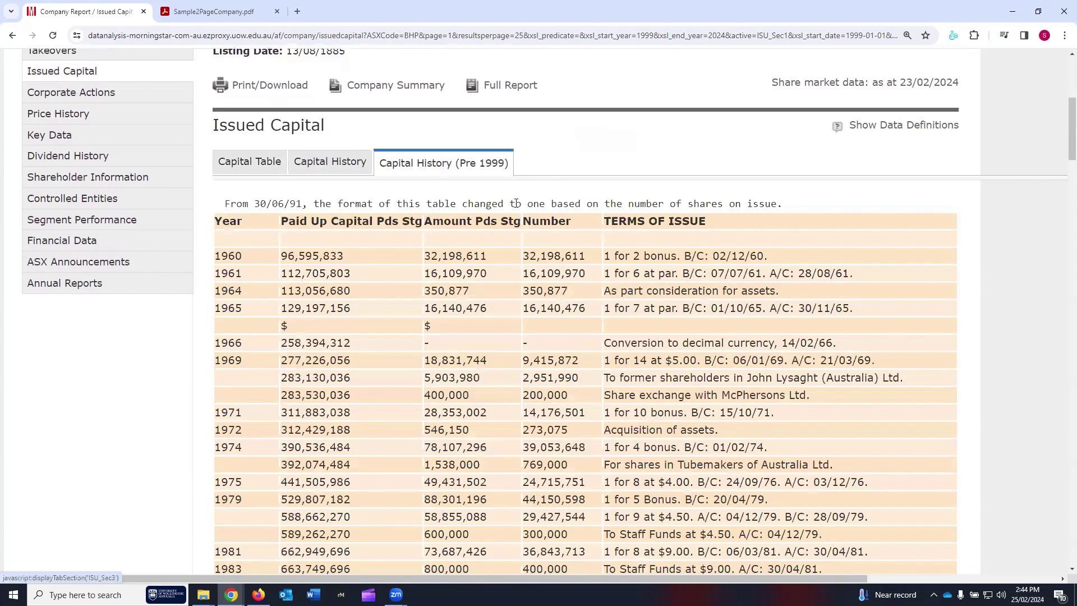
scroll(479, 209, "up", 4)
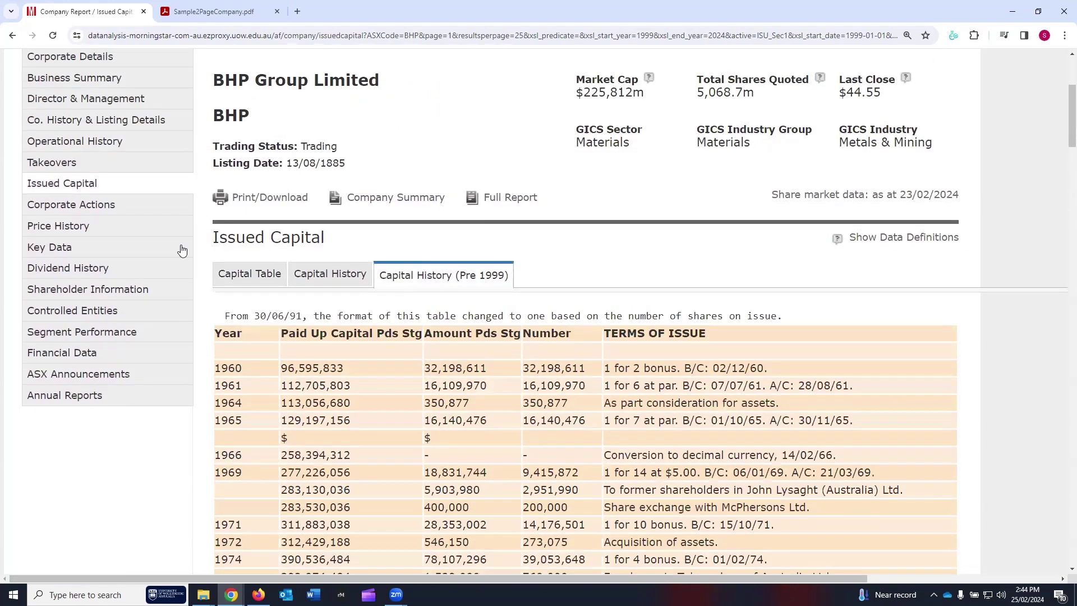
scroll(202, 245, "up", 4)
left_click(90, 323)
scroll(252, 273, "down", 4)
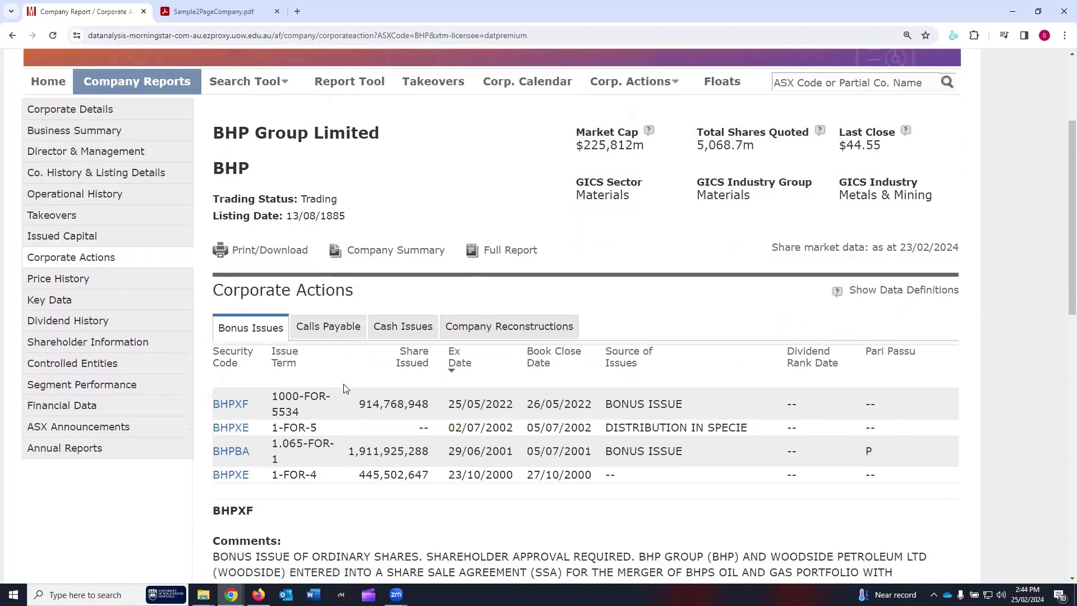
Browse BHP's calls payable, cash issues and company reconstructions under Corporate Actions.
left_click(320, 287)
scroll(406, 332, "down", 3)
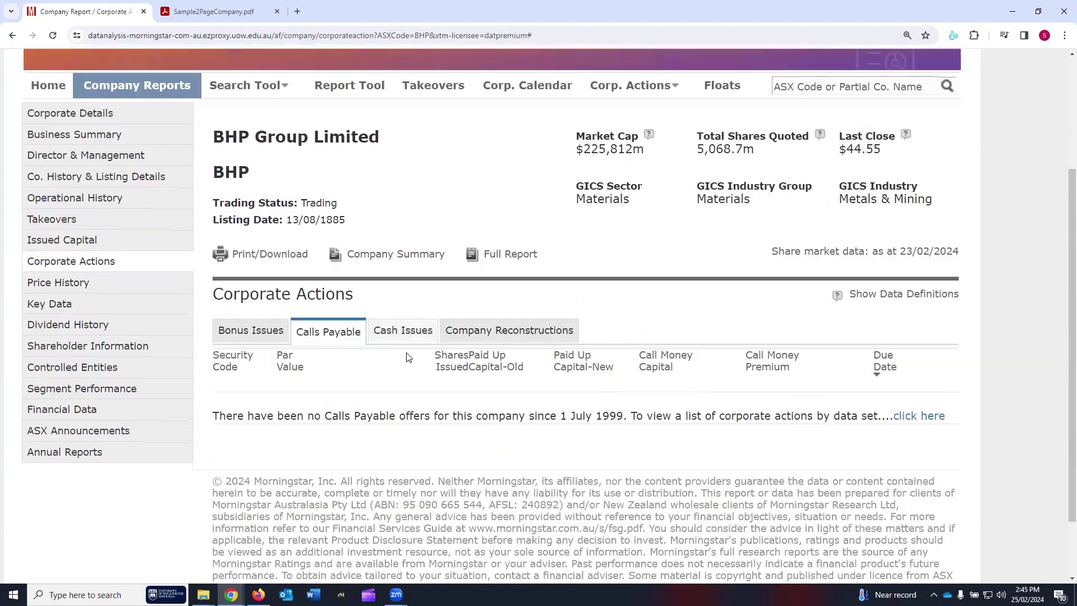
left_click(406, 333)
scroll(446, 363, "down", 3)
left_click(509, 326)
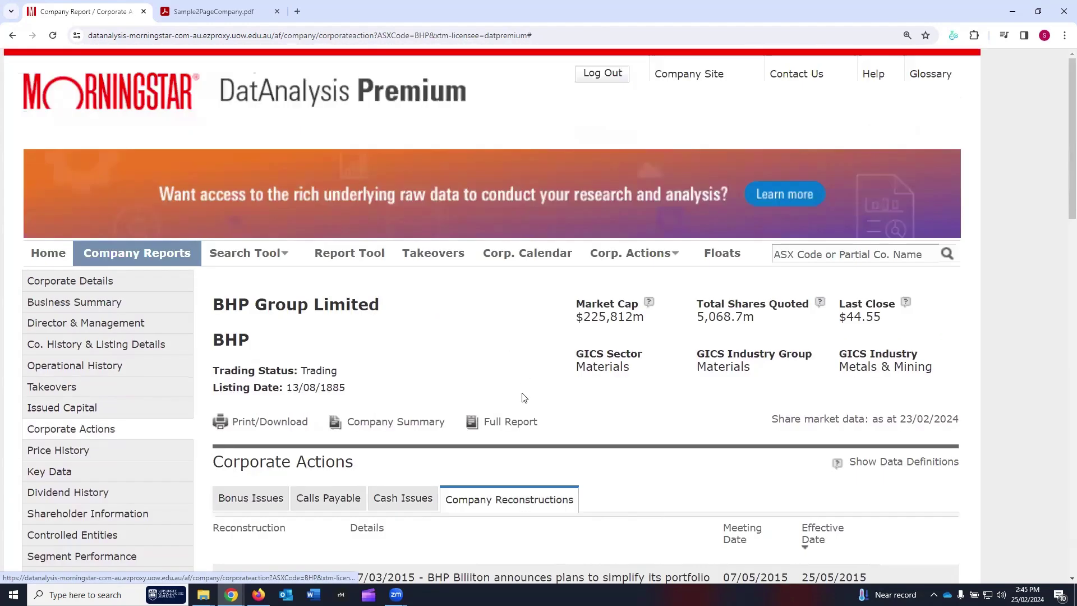
scroll(562, 393, "down", 5)
scroll(590, 395, "up", 4)
Open BHP's Price History with Adjusted Prices as the price type.
left_click(130, 394)
scroll(406, 348, "down", 7)
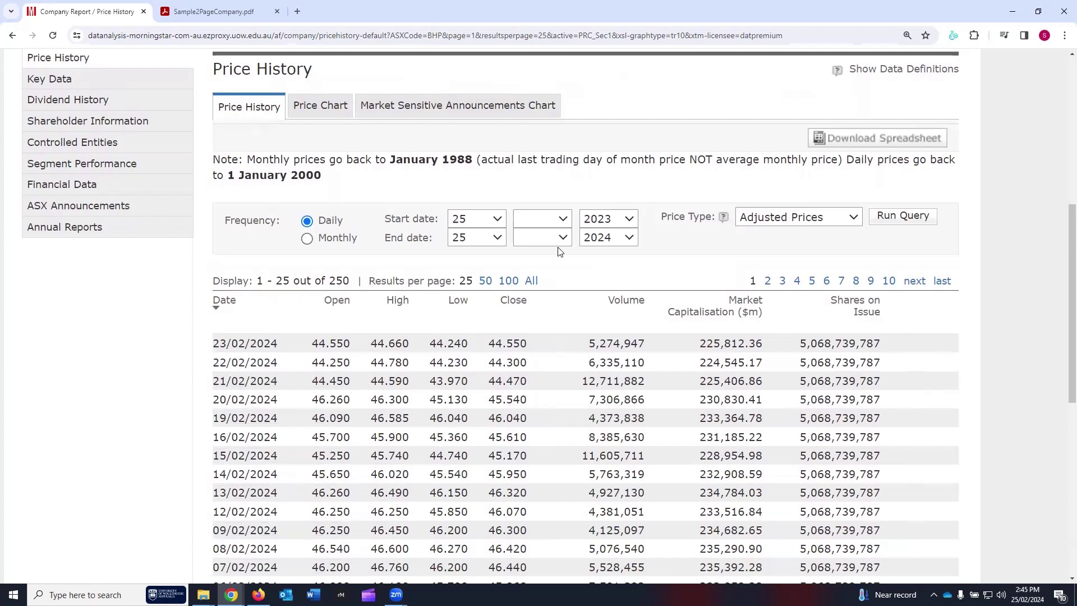
left_click(850, 225)
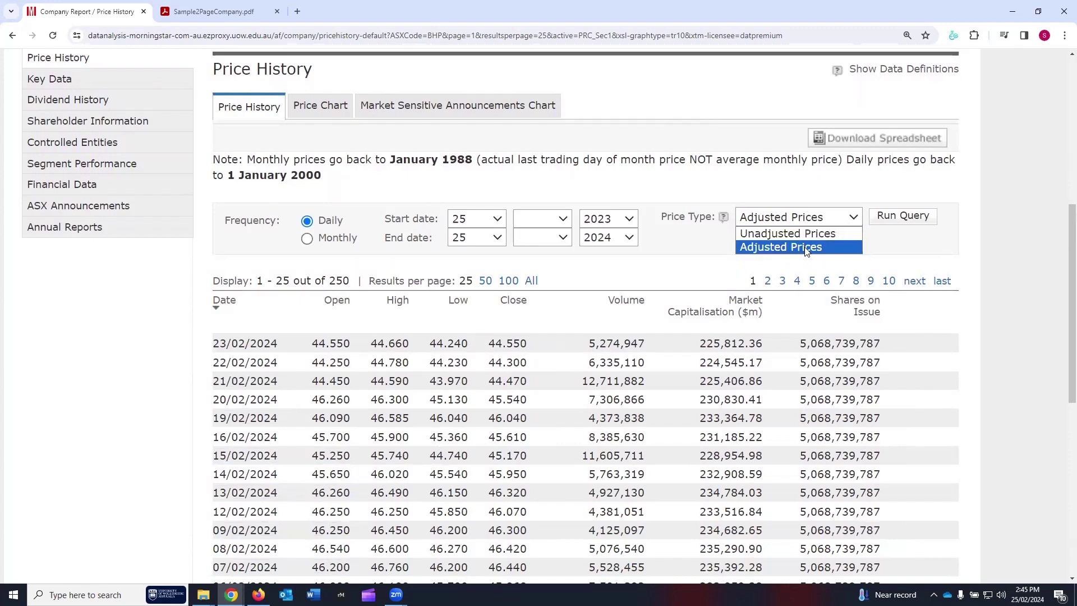
left_click(698, 269)
scroll(505, 253, "down", 1)
scroll(358, 239, "up", 4)
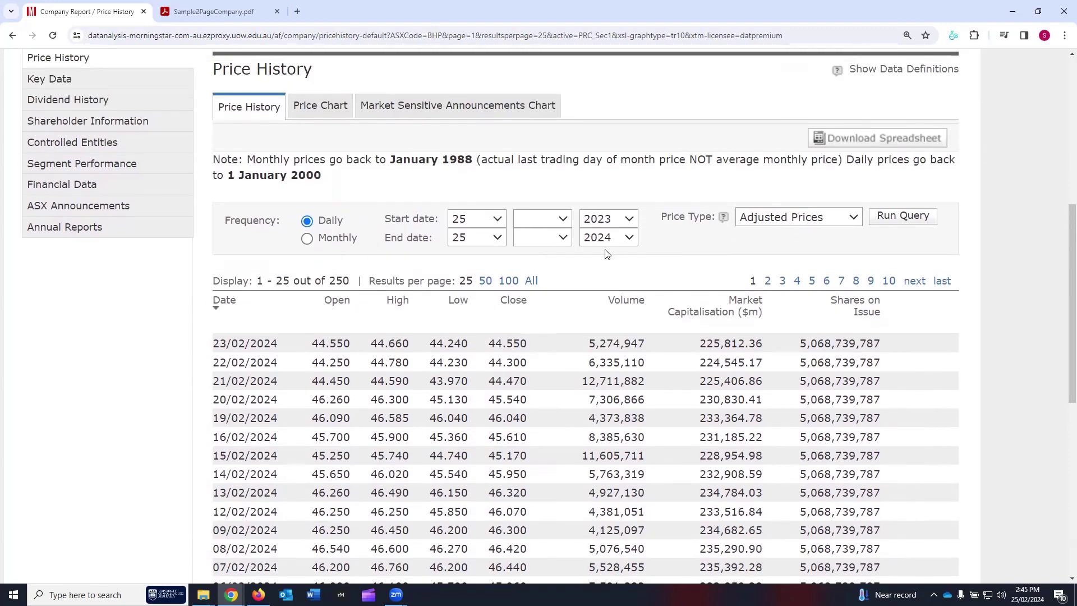
scroll(358, 239, "down", 1)
Show the Market Sensitive Announcements Chart and inspect its announcement markers.
left_click(323, 219)
left_click(443, 225)
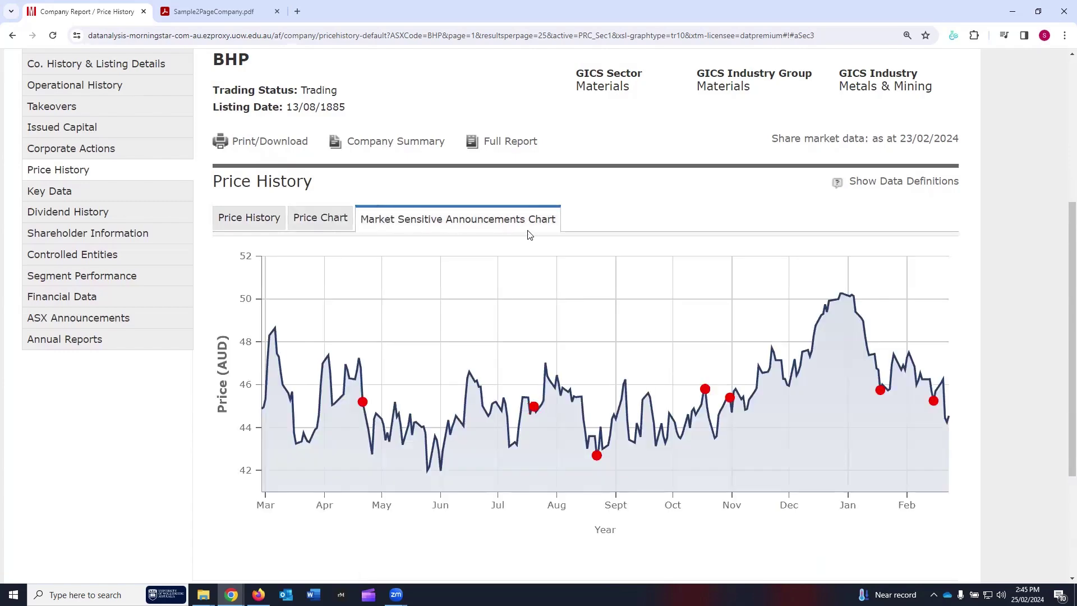
mouse_move(526, 309)
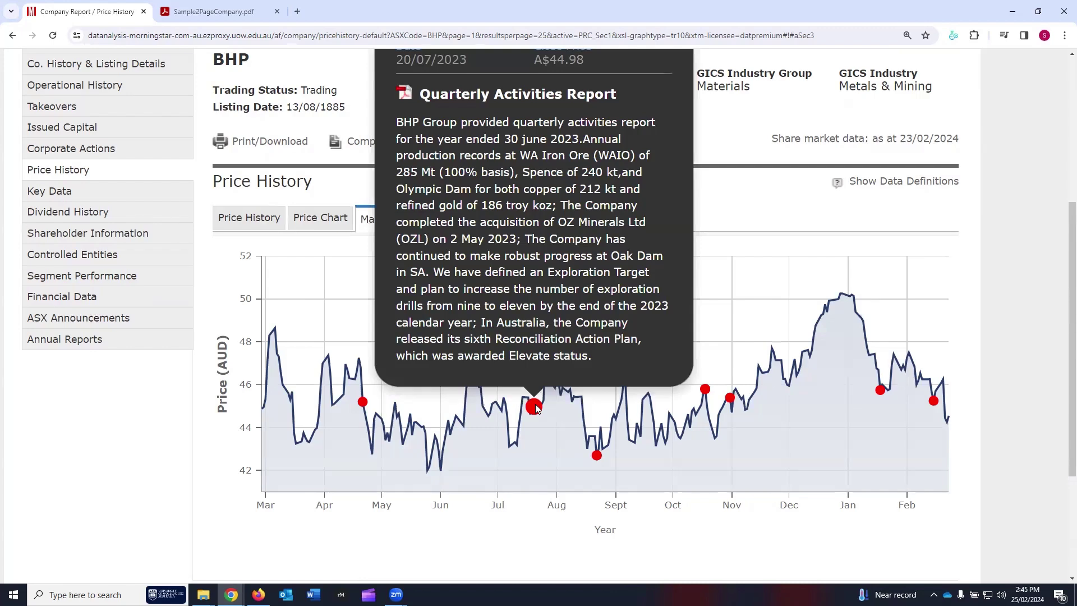
mouse_move(596, 456)
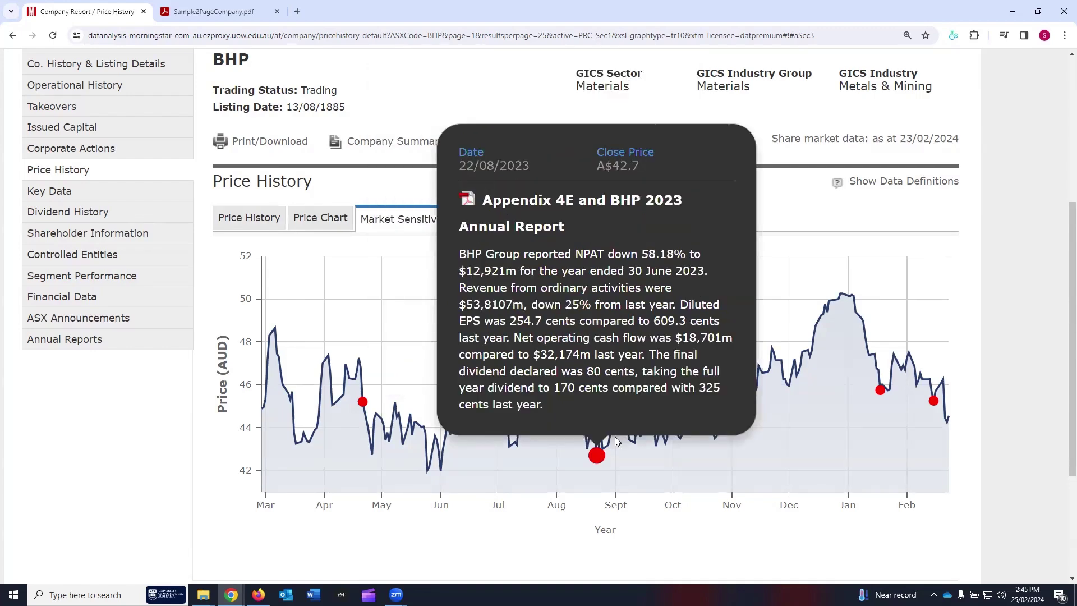
mouse_move(881, 389)
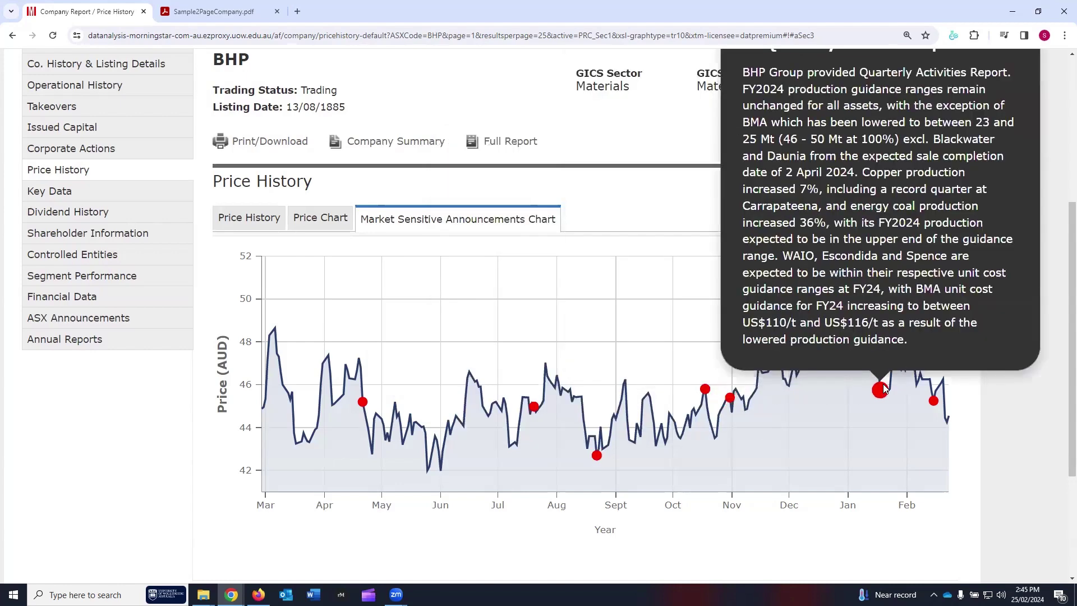
scroll(867, 311, "up", 2)
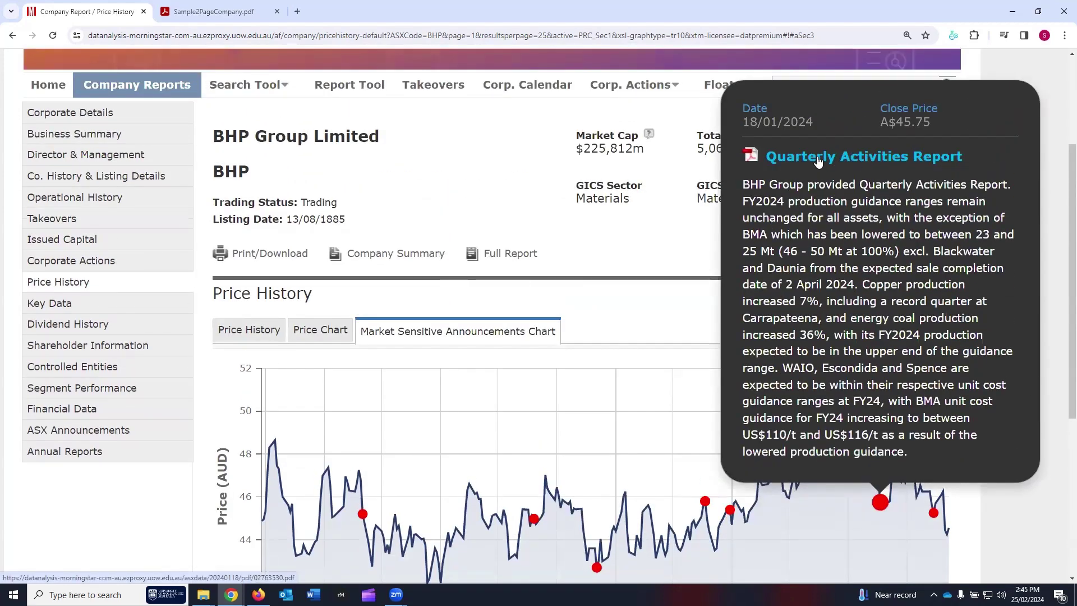
Review BHP's Key Data figures and Dividend History.
left_click(56, 306)
scroll(432, 314, "down", 4)
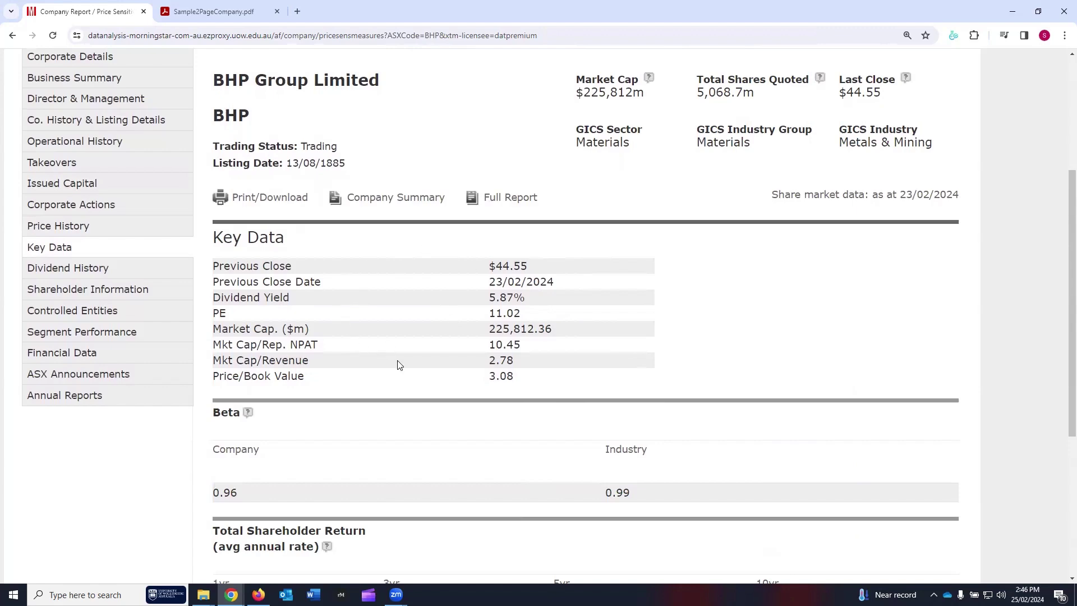
scroll(349, 317, "down", 3)
mouse_move(248, 246)
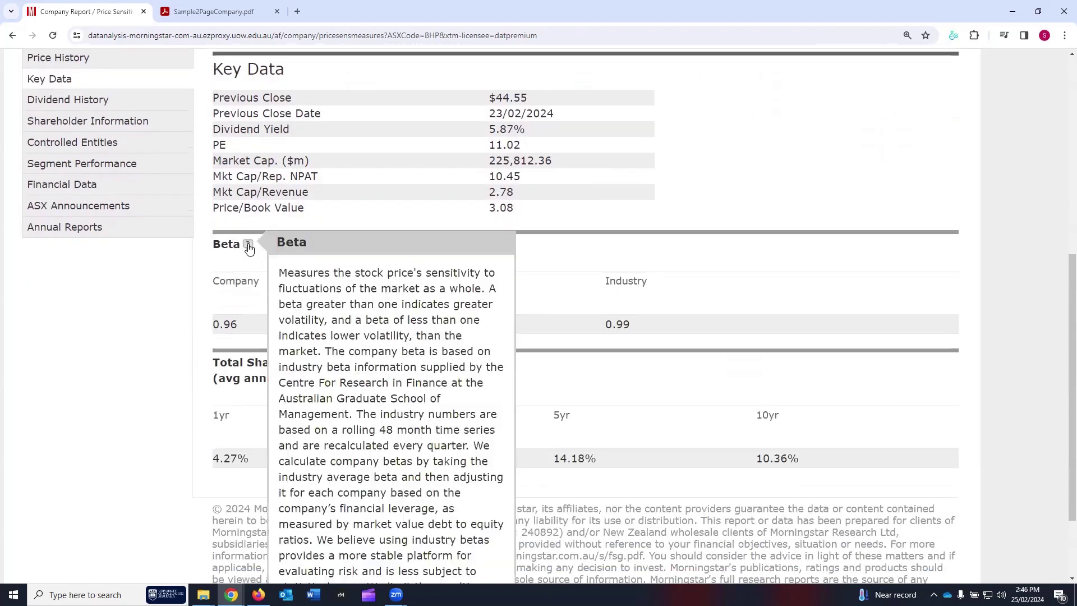
scroll(244, 289, "down", 2)
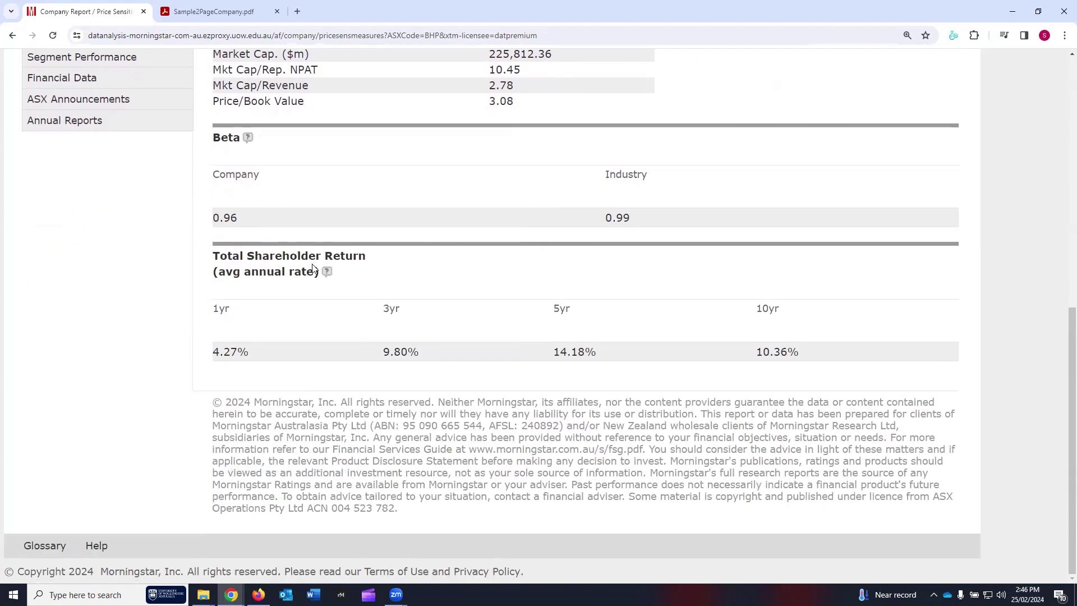
scroll(398, 351, "up", 6)
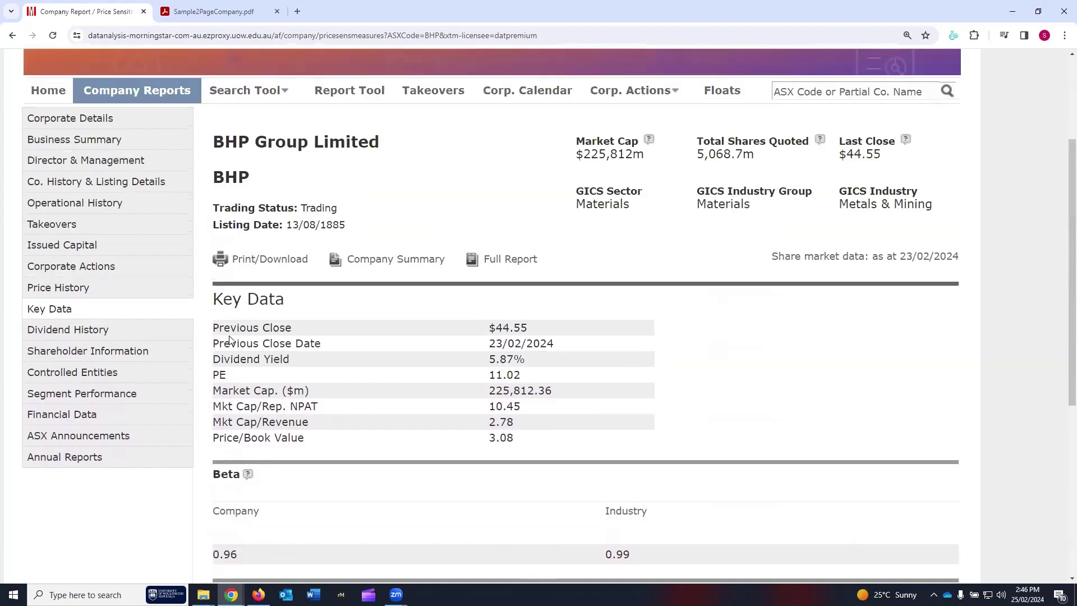
left_click(68, 330)
scroll(466, 393, "down", 5)
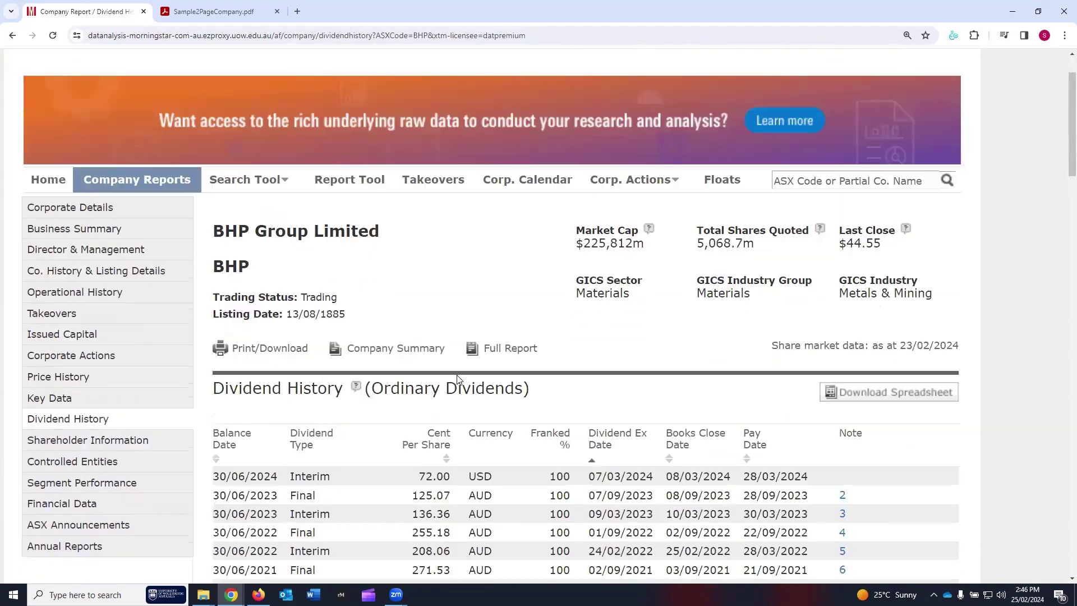
scroll(525, 406, "down", 4)
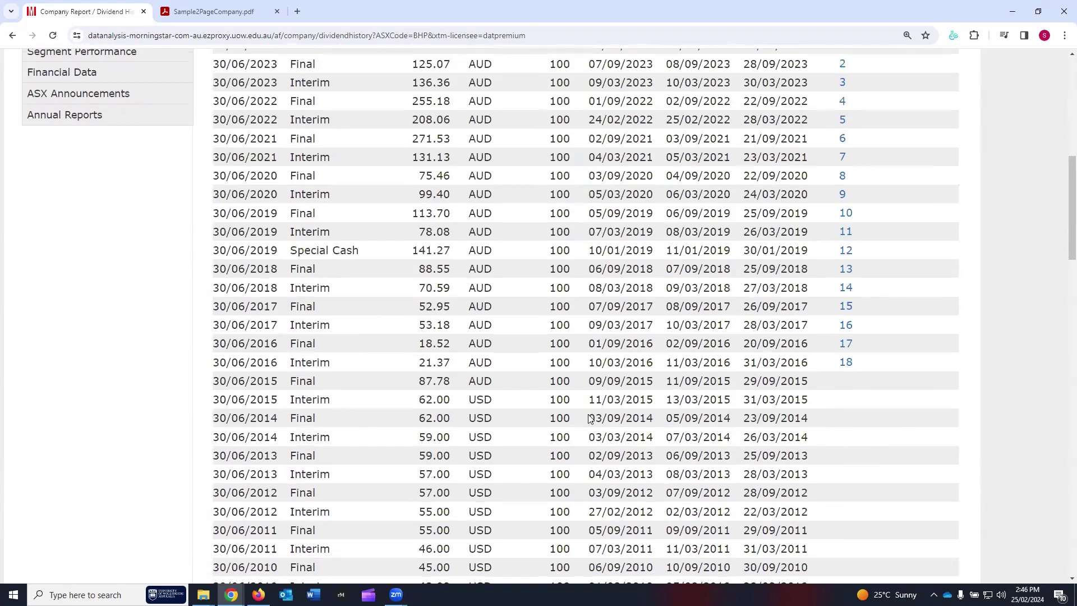
scroll(522, 412, "up", 6)
Open Shareholder Information and view the Top 20 shareholders list.
left_click(82, 348)
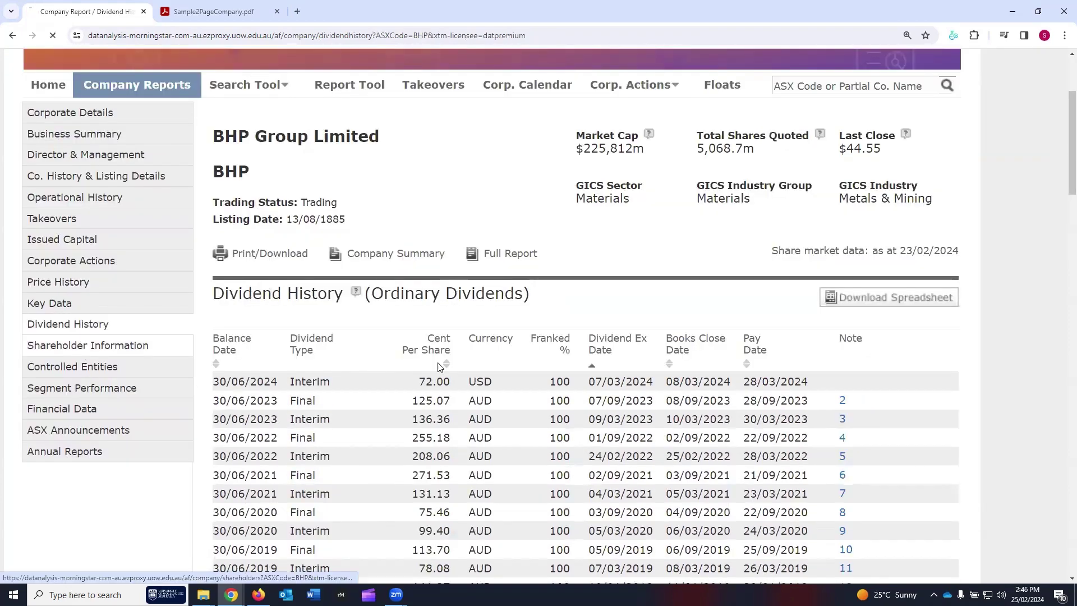
scroll(281, 335, "down", 2)
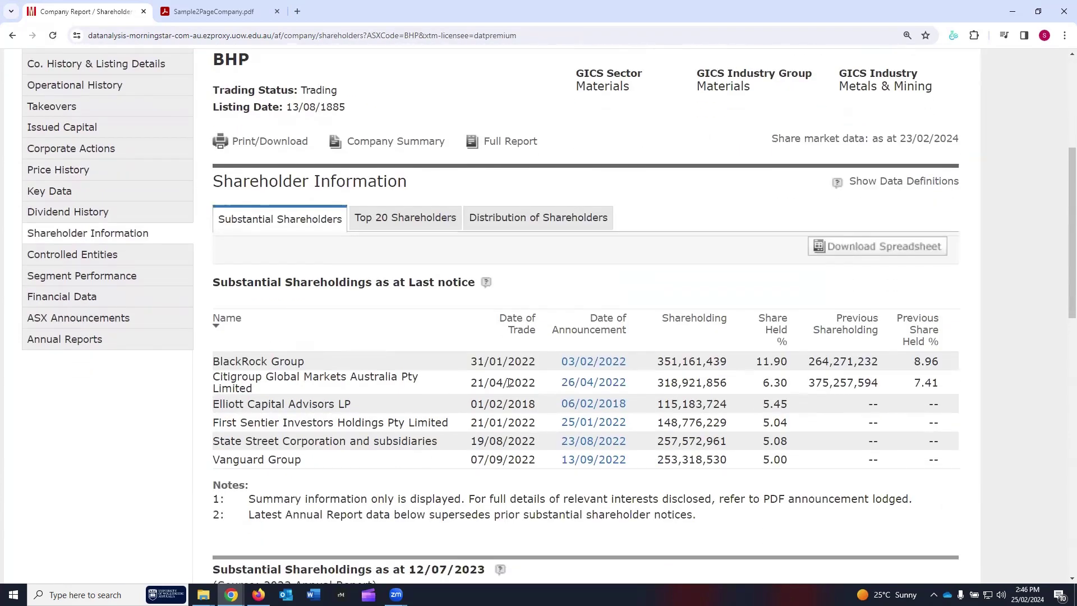
left_click(407, 219)
scroll(493, 336, "down", 5)
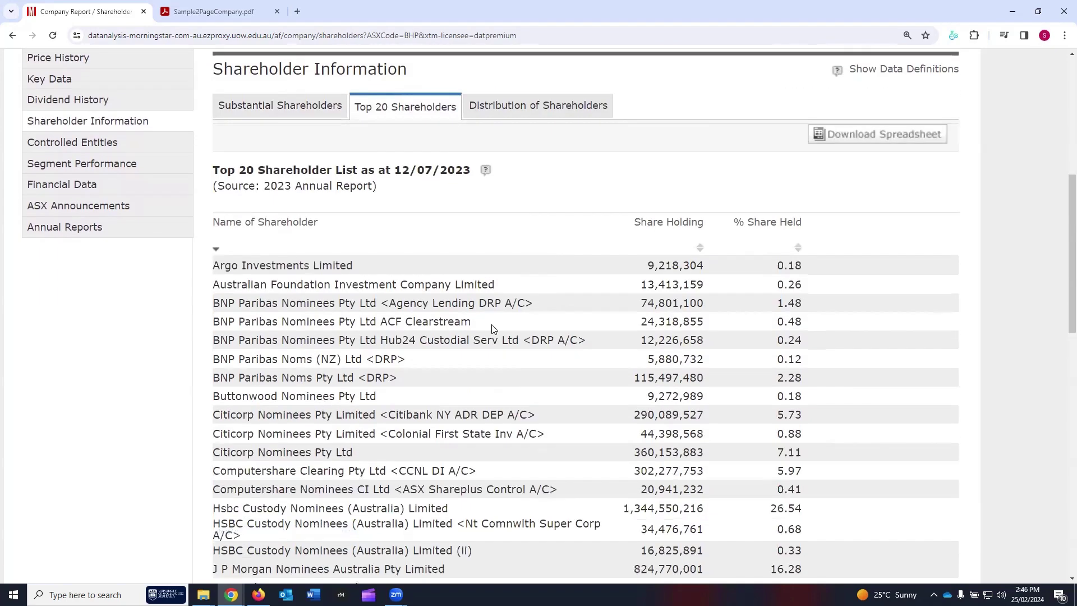
scroll(492, 336, "up", 2)
scroll(493, 336, "down", 9)
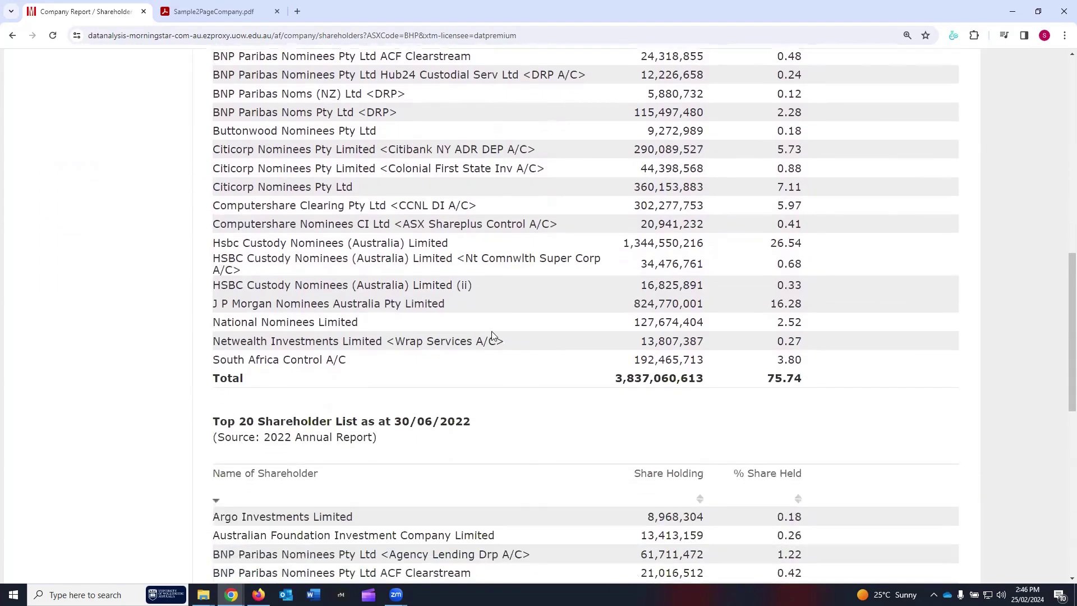
scroll(493, 336, "down", 2)
scroll(493, 336, "up", 11)
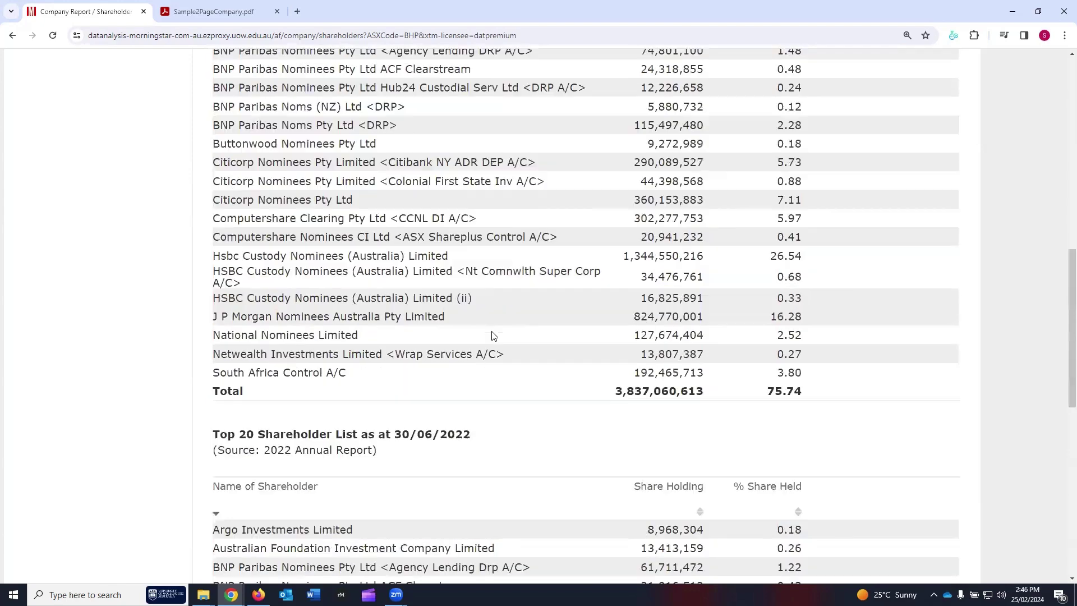
scroll(477, 252, "up", 1)
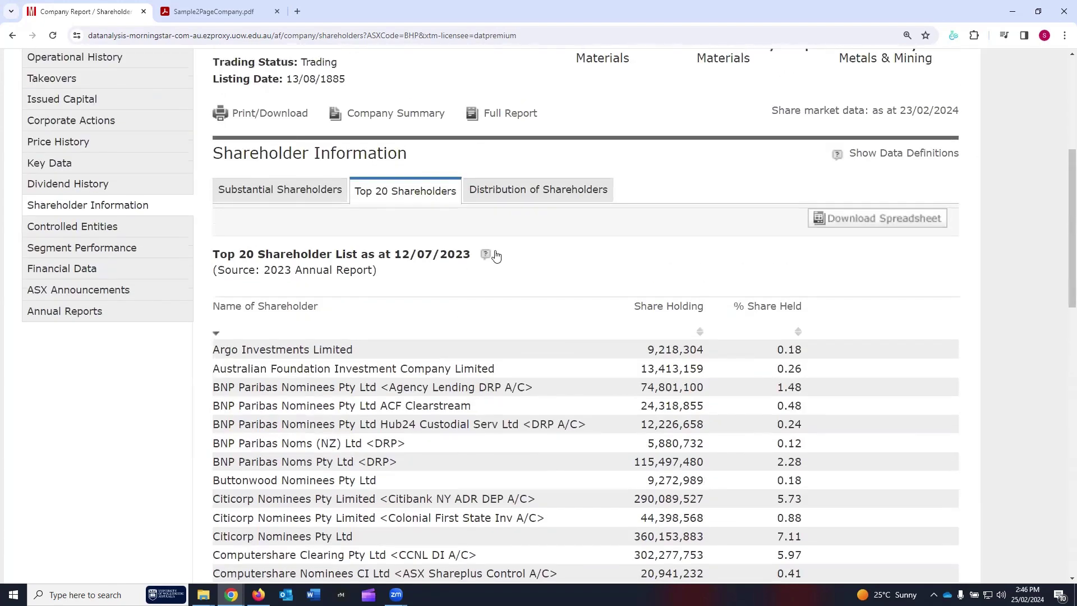
View the Distribution of Shareholders by holding size, starting 12/07/2023.
left_click(550, 193)
scroll(551, 349, "down", 2)
scroll(491, 281, "down", 16)
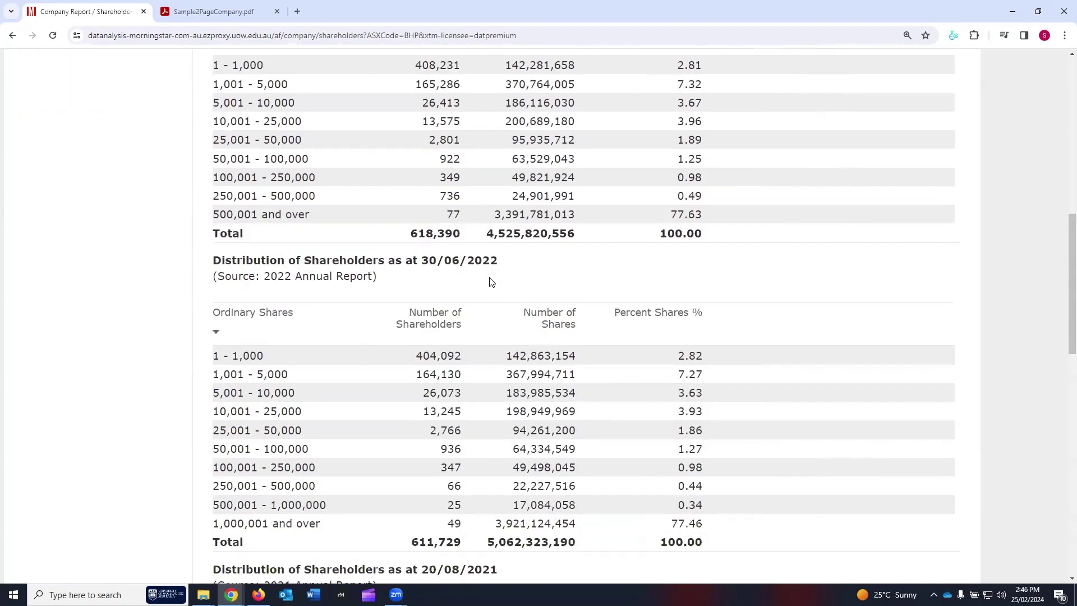
scroll(490, 282, "down", 2)
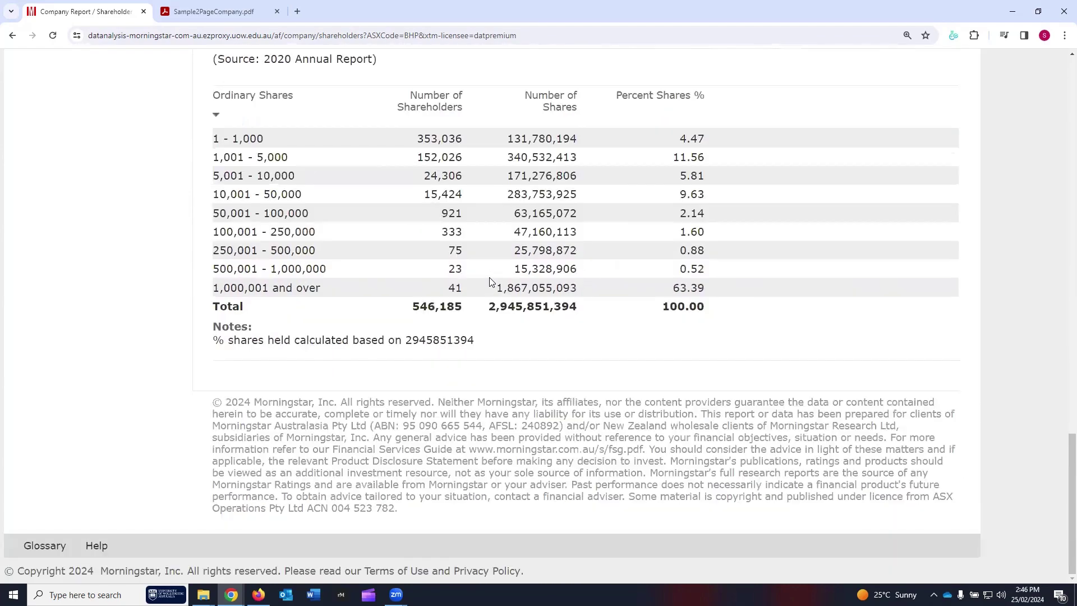
scroll(482, 282, "up", 20)
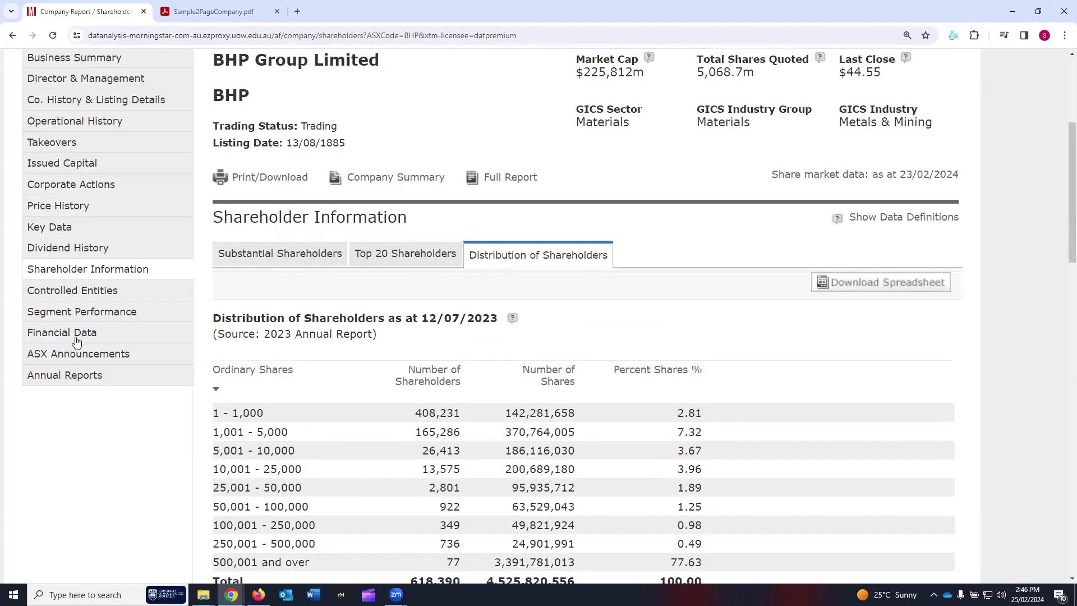
left_click(77, 342)
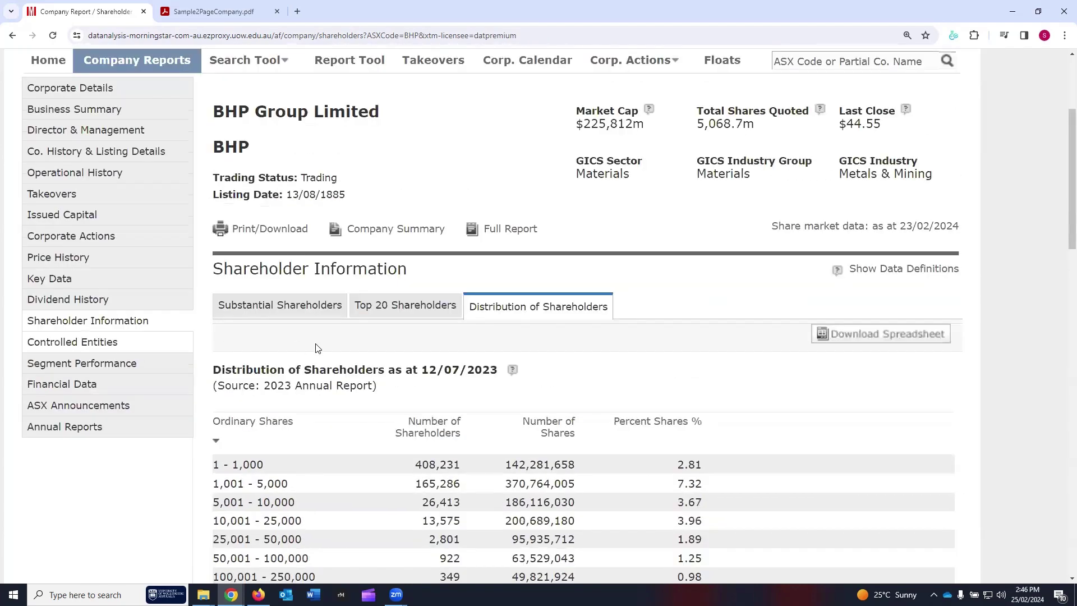
Open BHP's Segment Performance and scroll through the 2023 annual table.
scroll(454, 427, "down", 3)
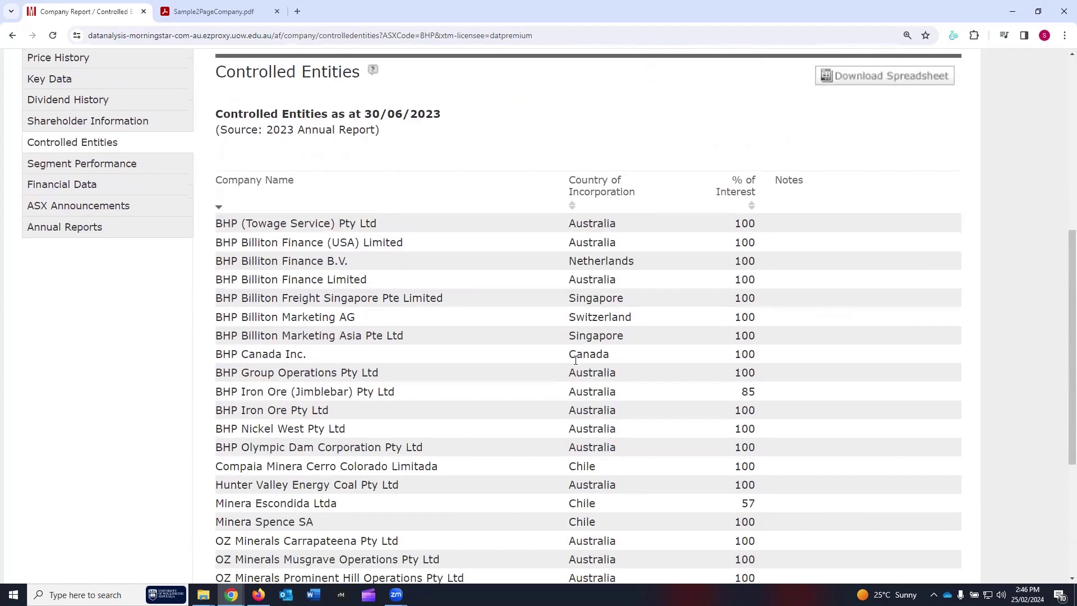
scroll(556, 365, "up", 5)
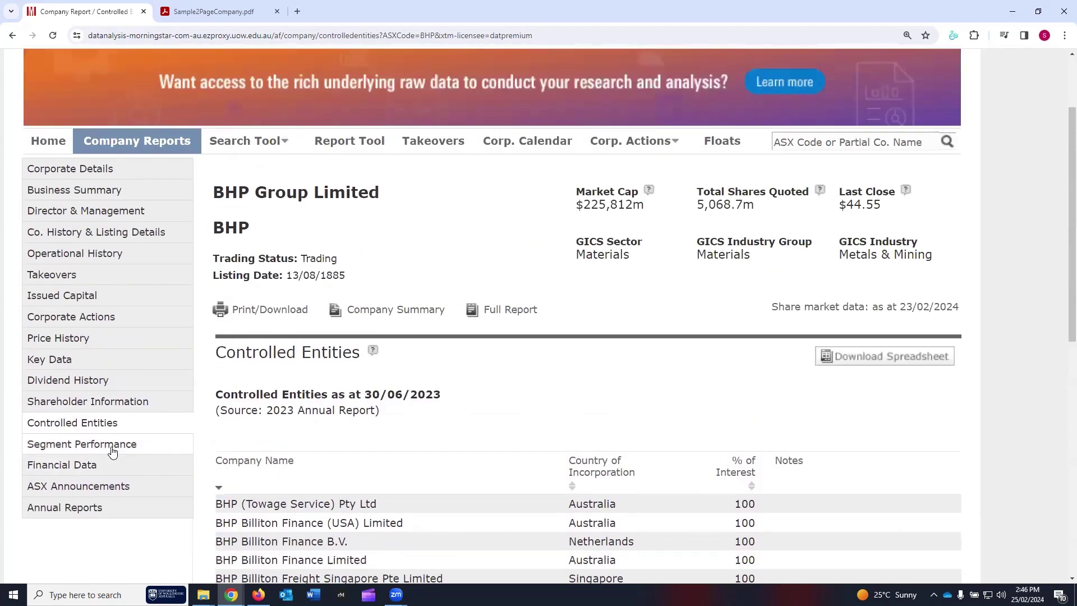
left_click(112, 451)
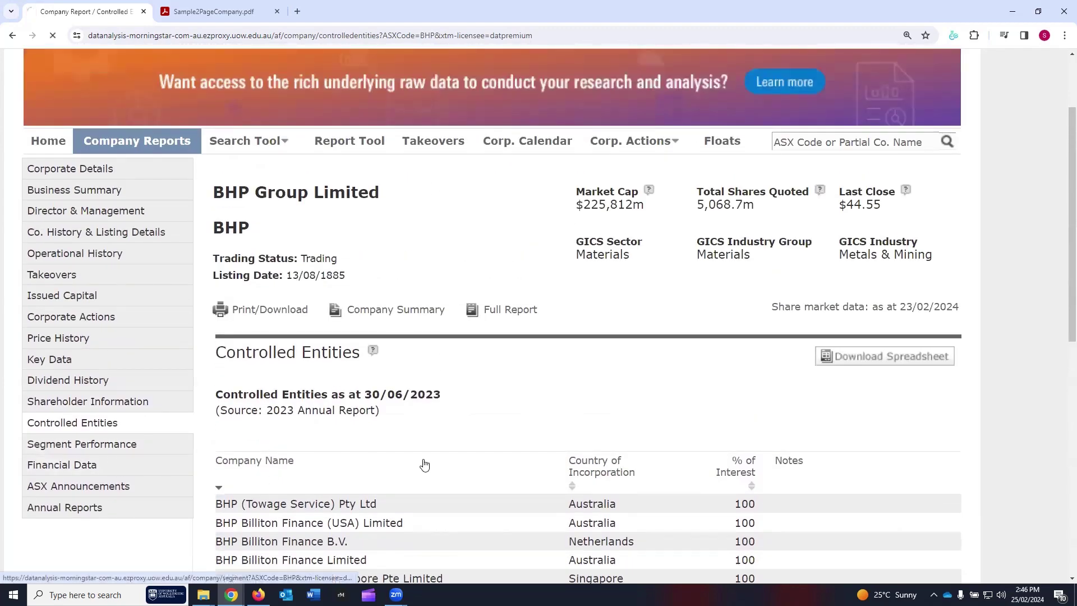
scroll(404, 418, "down", 5)
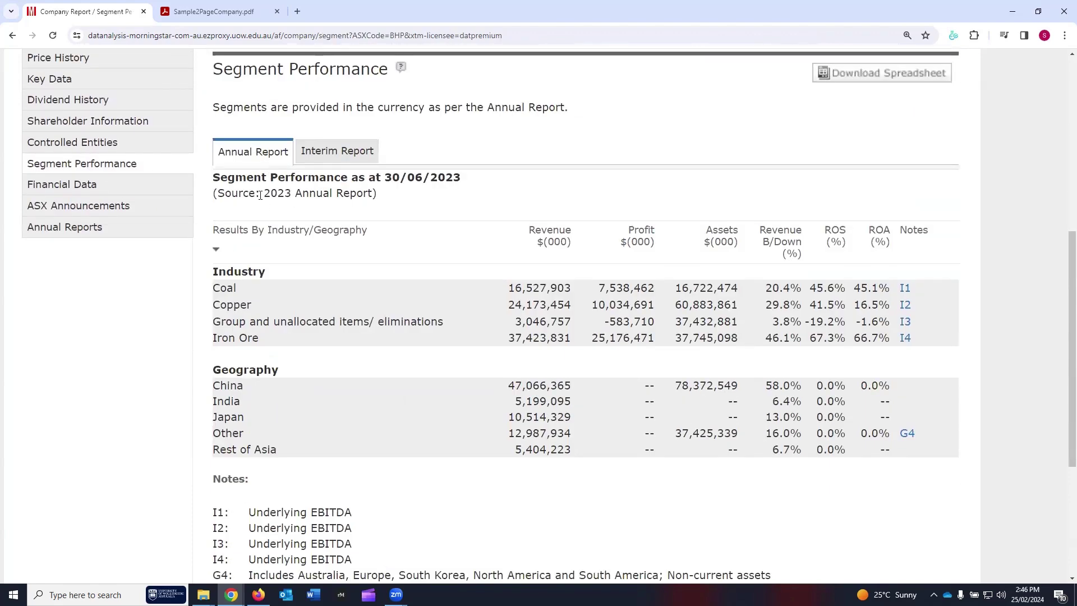
scroll(267, 343, "down", 3)
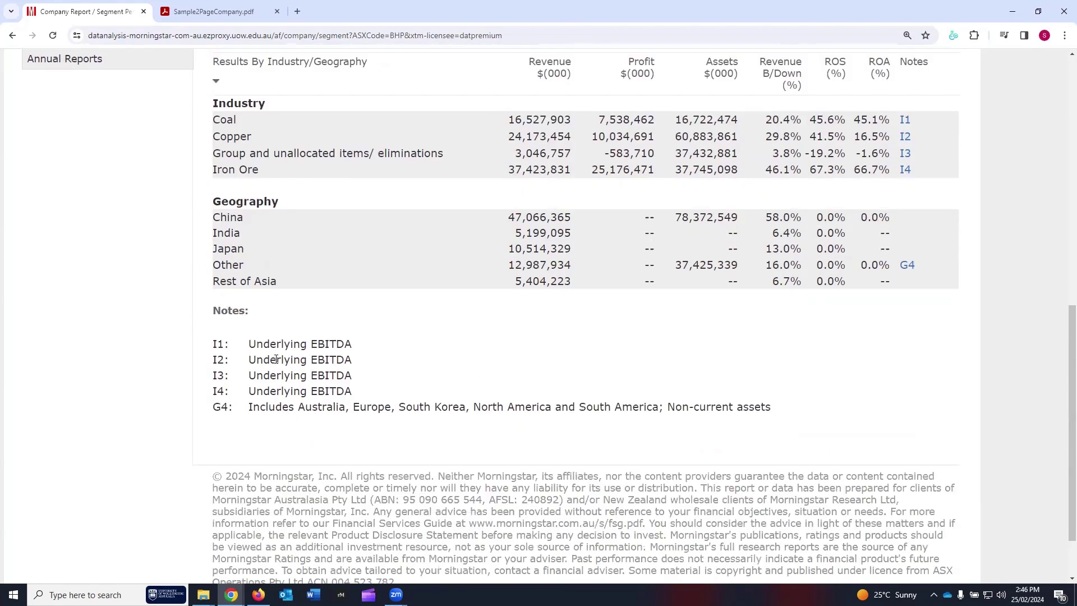
scroll(252, 337, "up", 2)
double_click(258, 314)
scroll(283, 326, "up", 2)
Switch to the Interim Report segment figures as at 30/12/2023.
left_click(337, 208)
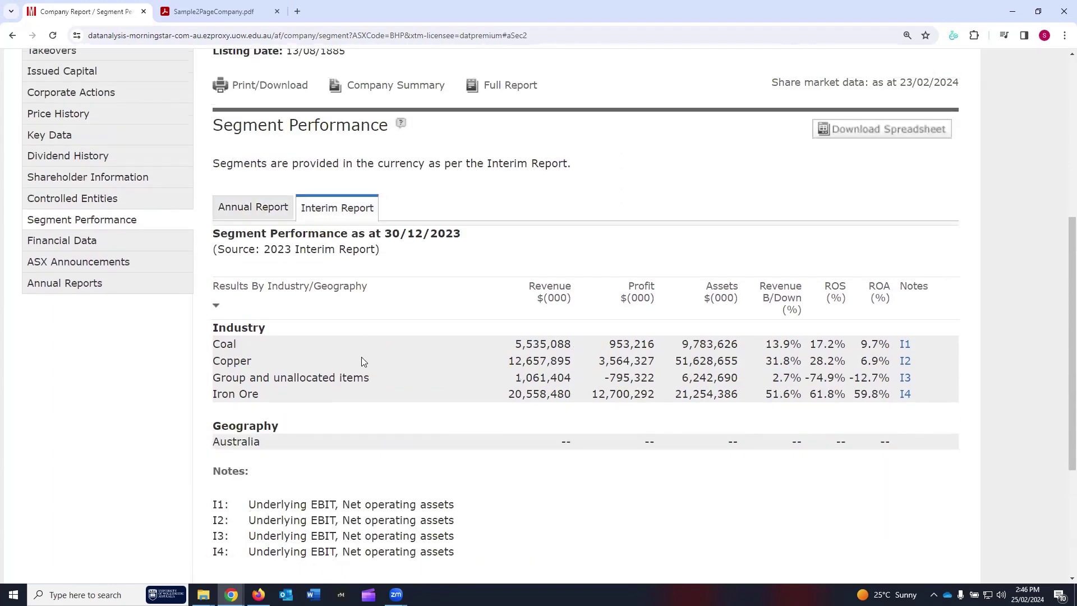
scroll(337, 337, "down", 1)
scroll(258, 375, "up", 4)
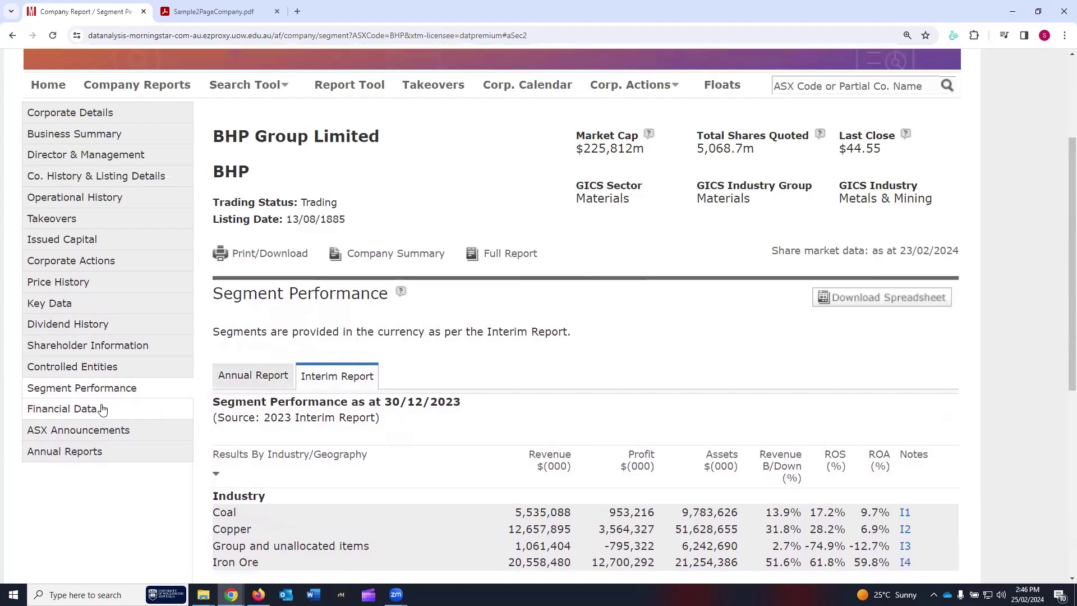
Scroll through BHP's Profit & Loss, Balance Sheet and Cash Flow tables.
left_click(82, 414)
scroll(255, 214, "down", 5)
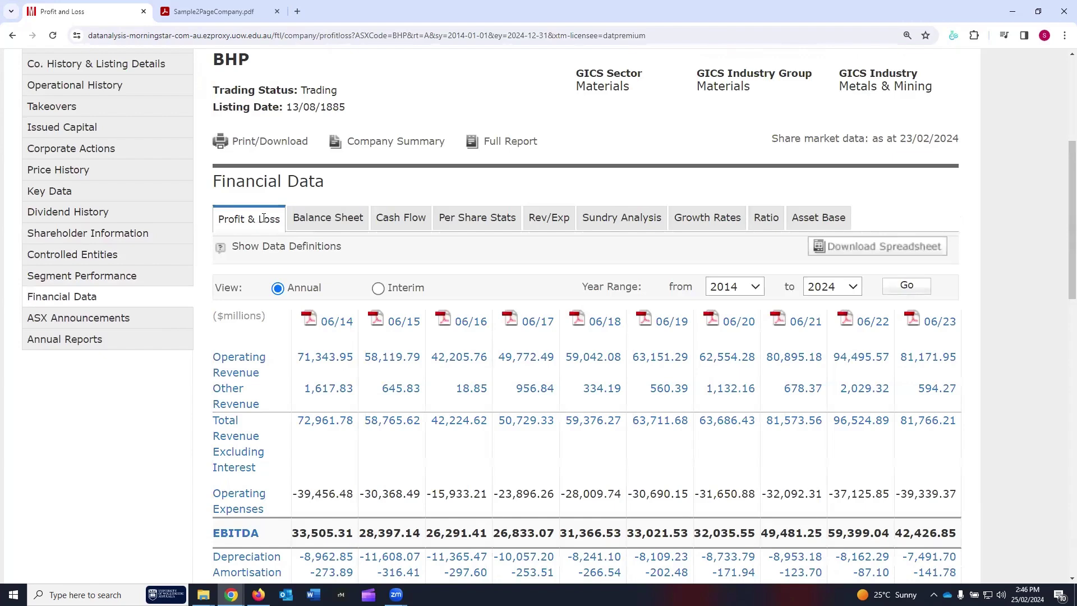
left_click(319, 224)
scroll(364, 222, "down", 5)
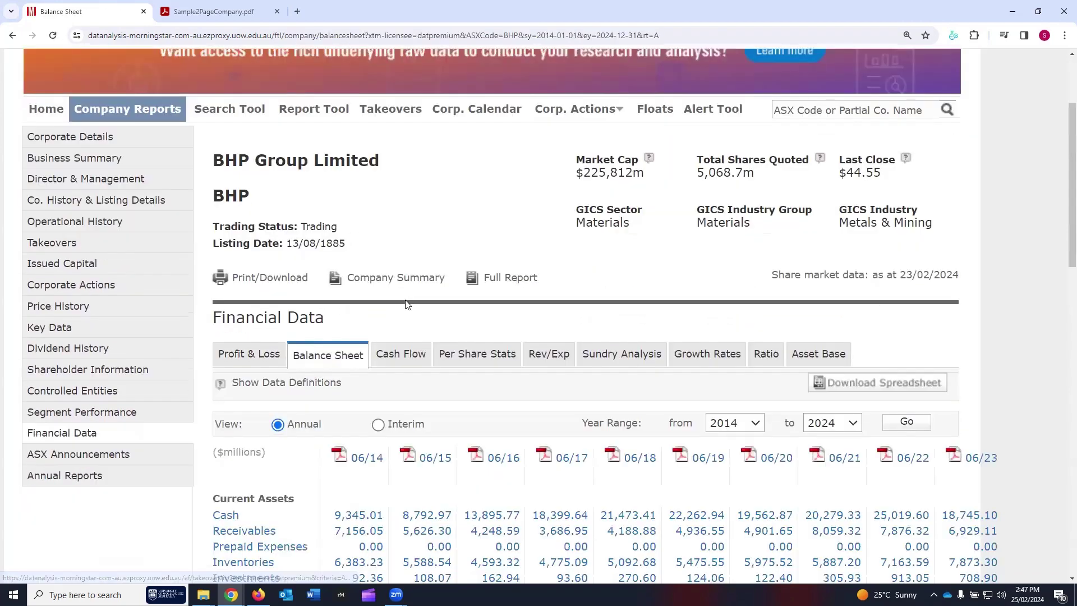
left_click(404, 217)
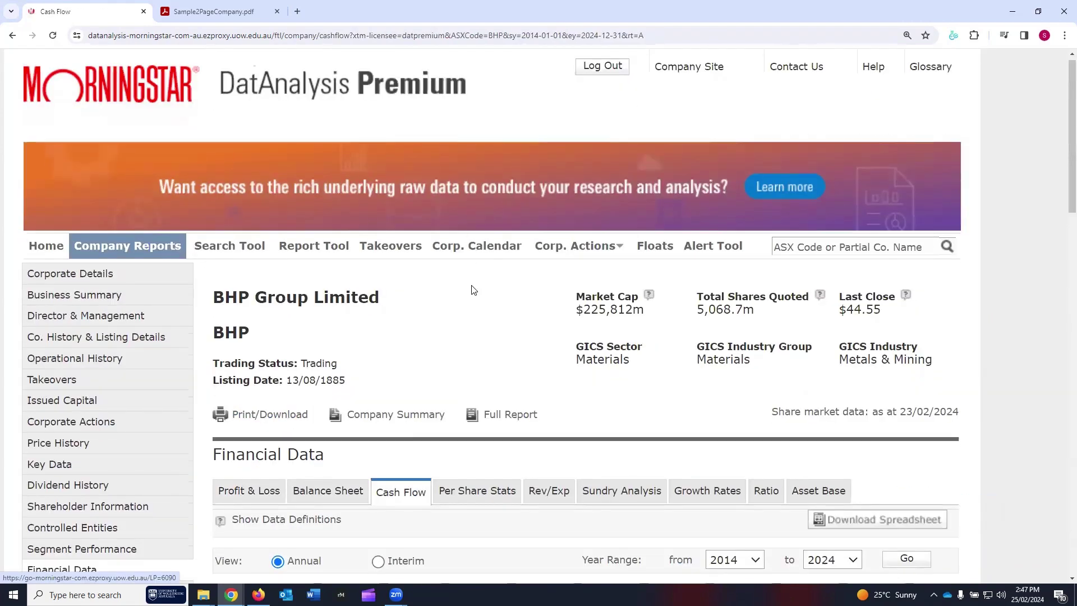
scroll(471, 264, "down", 5)
Look through the Per-Share statistics, Sundry Analysis and Growth Rates tables.
left_click(479, 225)
scroll(337, 387, "down", 7)
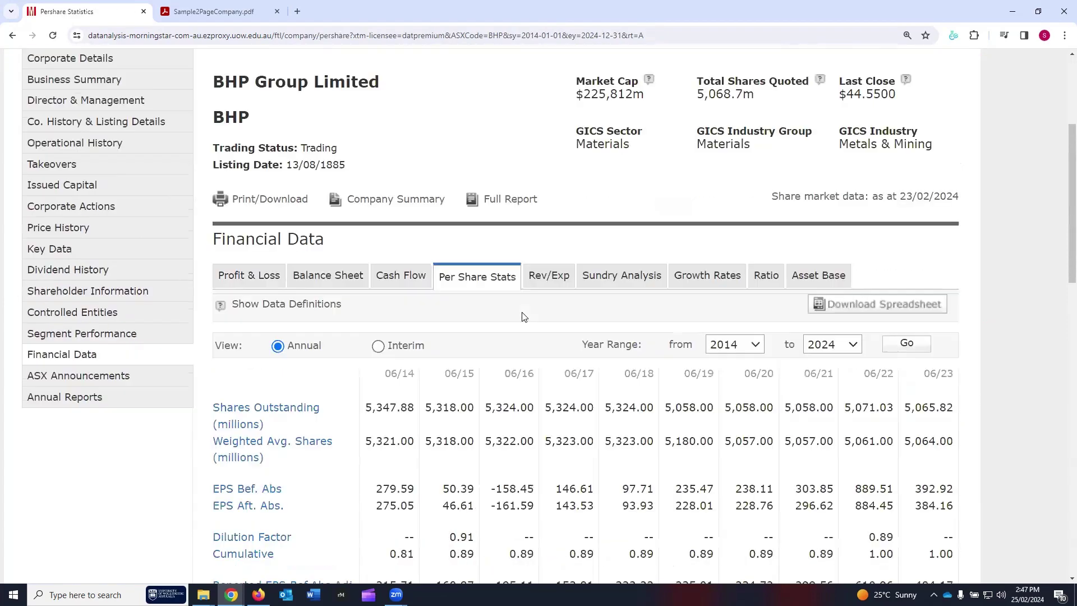
scroll(333, 380, "down", 2)
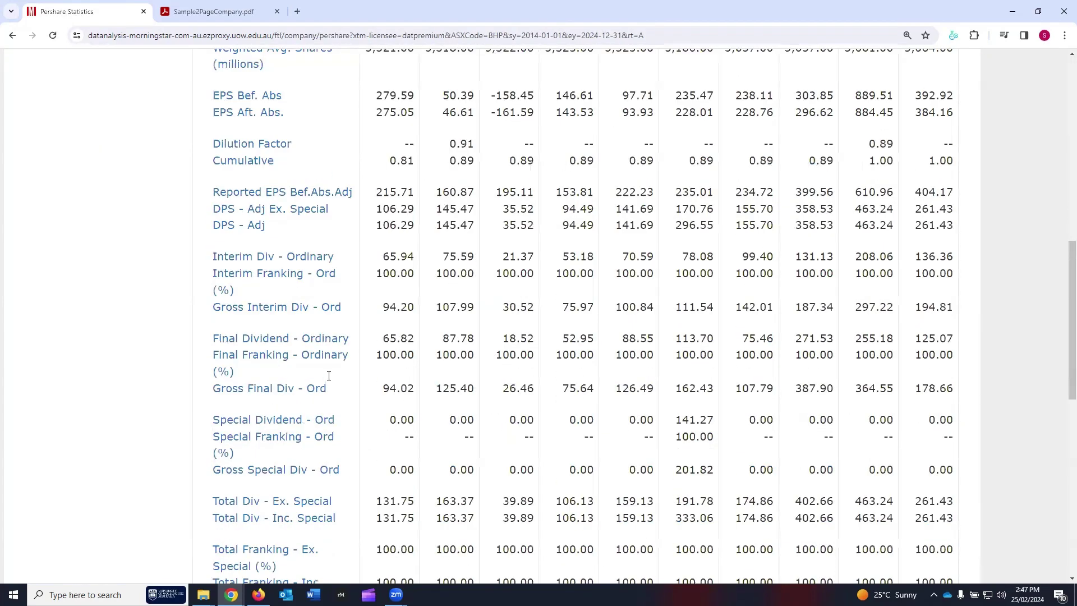
scroll(337, 376, "down", 3)
scroll(456, 366, "up", 8)
scroll(555, 292, "up", 2)
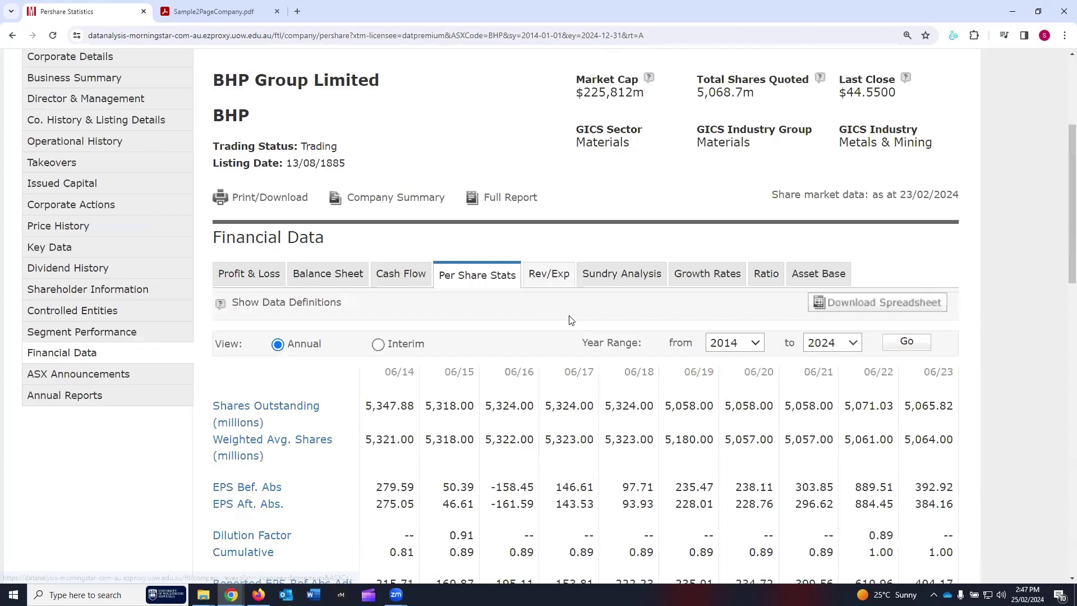
scroll(564, 323, "down", 8)
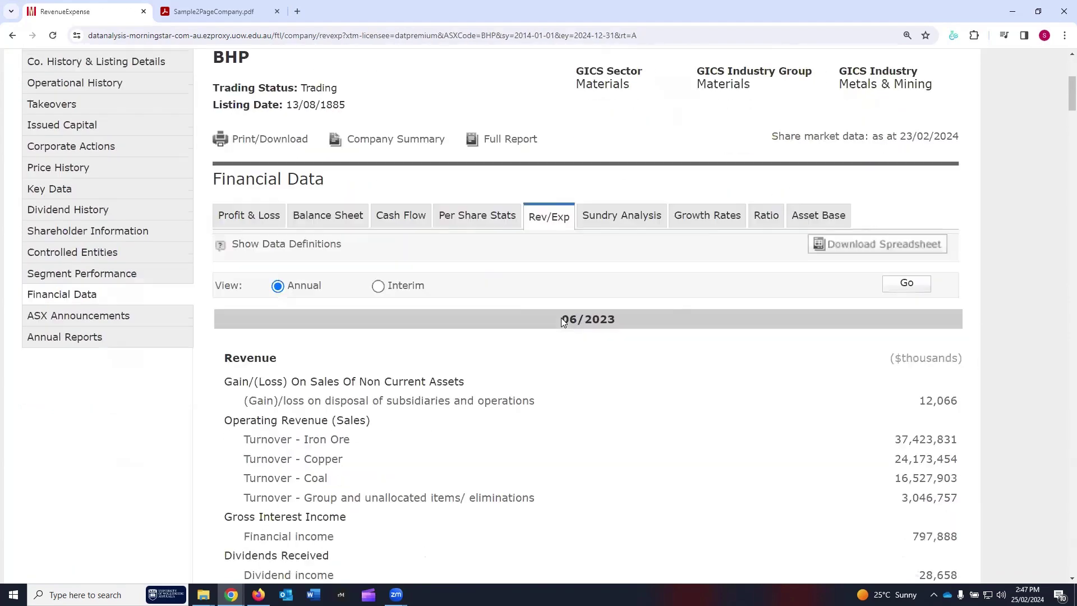
scroll(564, 322, "up", 4)
left_click(622, 219)
scroll(645, 325, "down", 6)
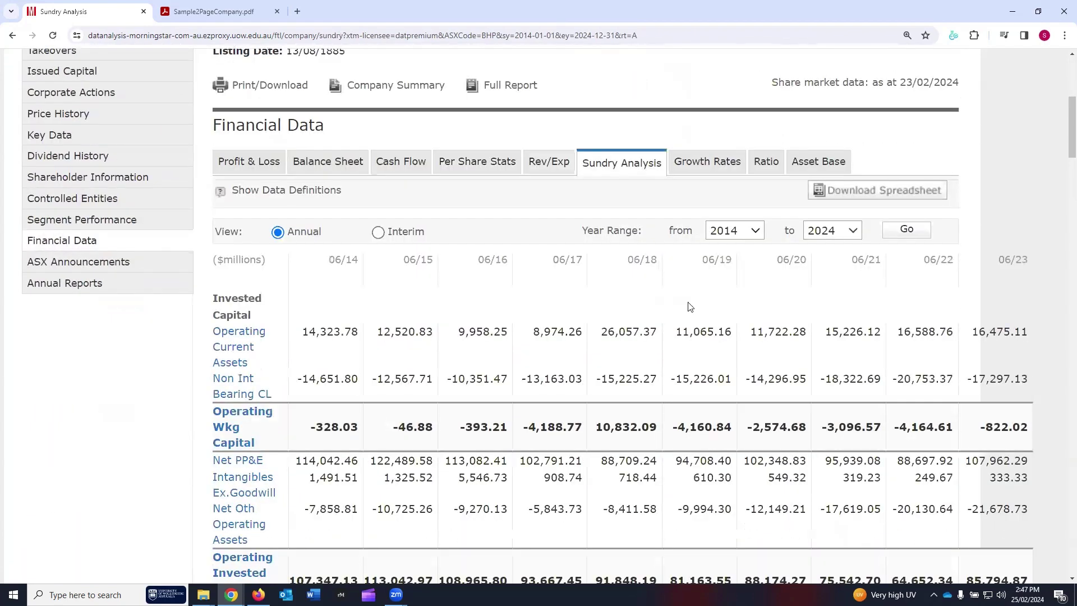
left_click(711, 158)
scroll(724, 281, "down", 6)
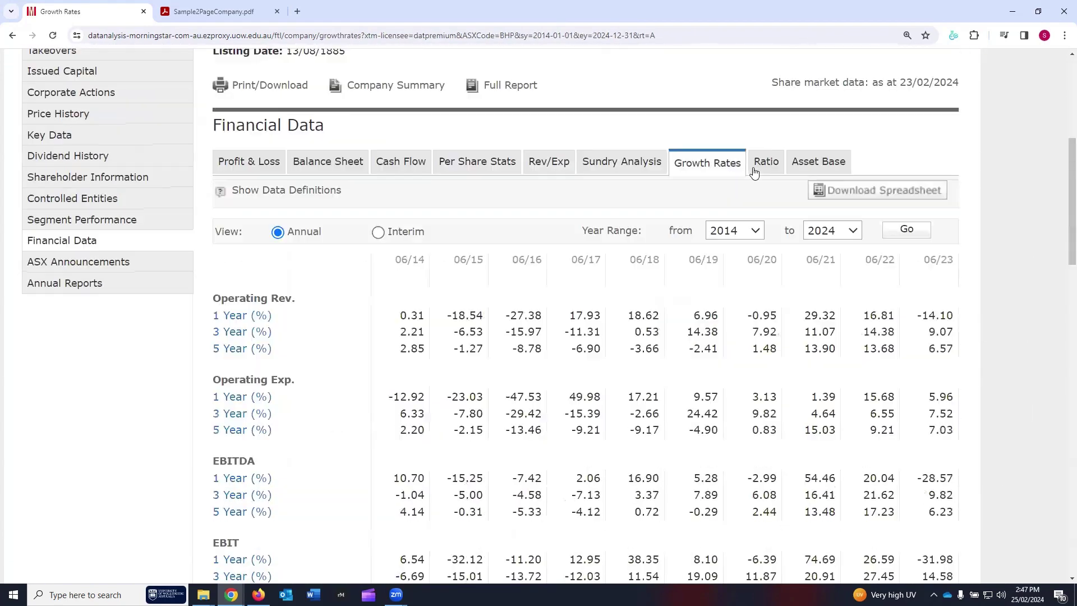
Scroll the Ratio table and keep 2014 as the starting year.
left_click(765, 164)
scroll(642, 312, "down", 5)
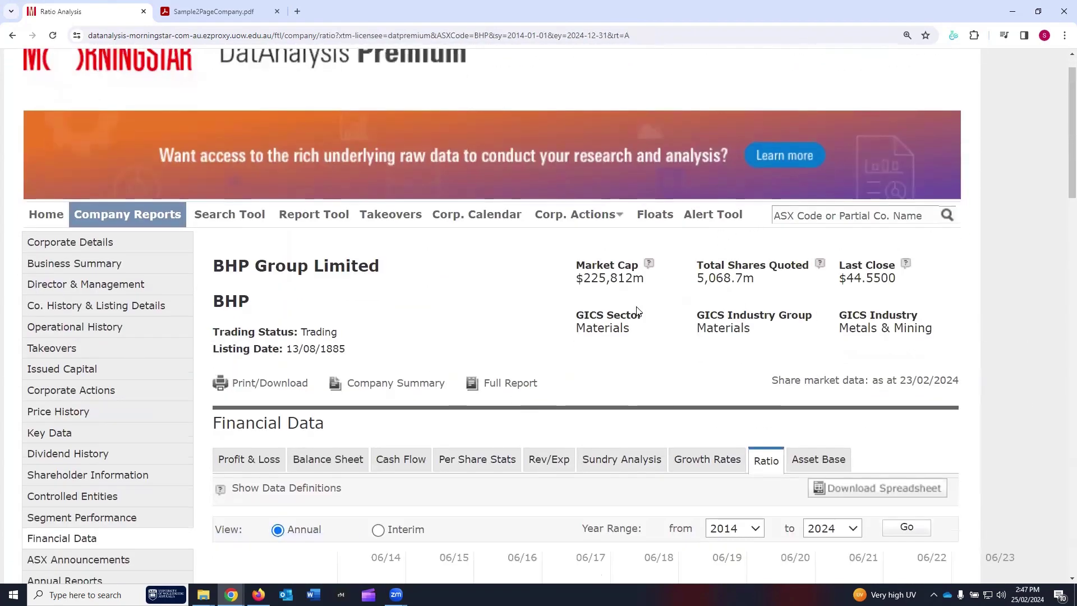
scroll(392, 354, "down", 3)
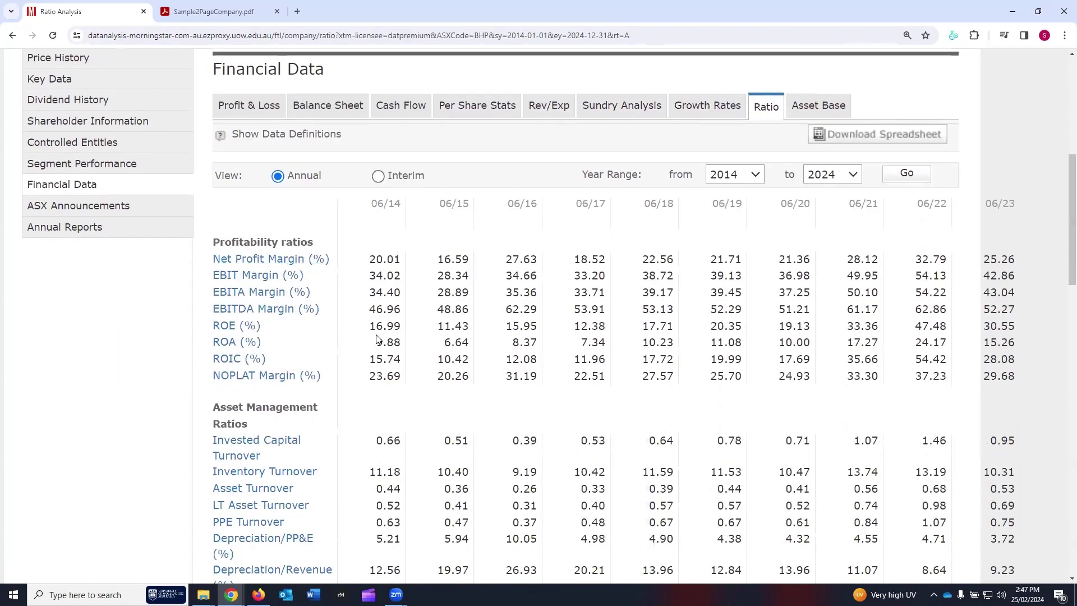
scroll(333, 354, "down", 3)
scroll(333, 354, "down", 3)
scroll(331, 352, "down", 3)
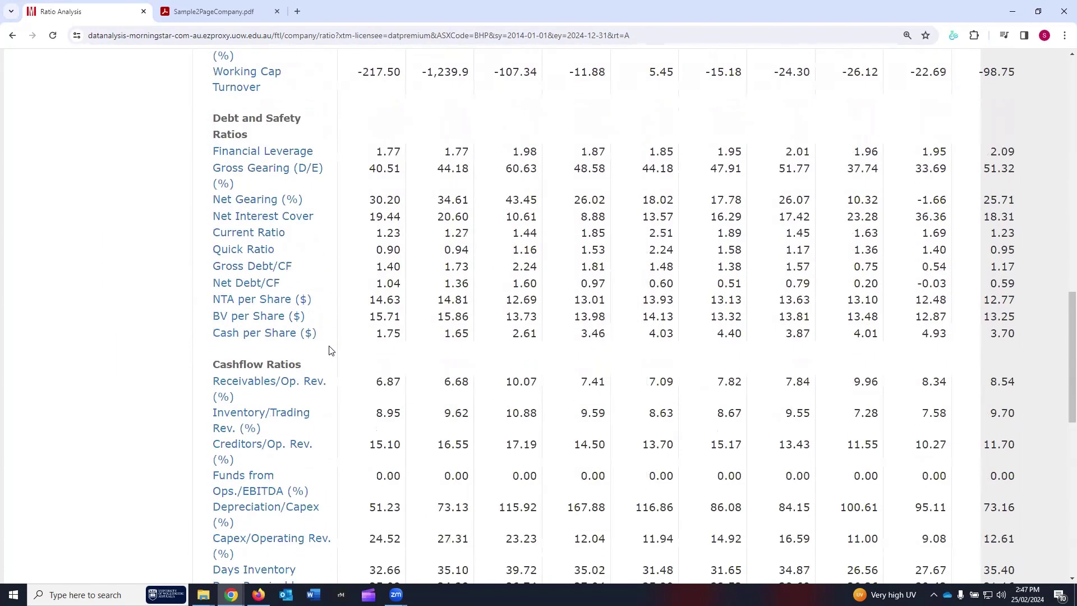
scroll(330, 350, "down", 3)
scroll(329, 350, "down", 6)
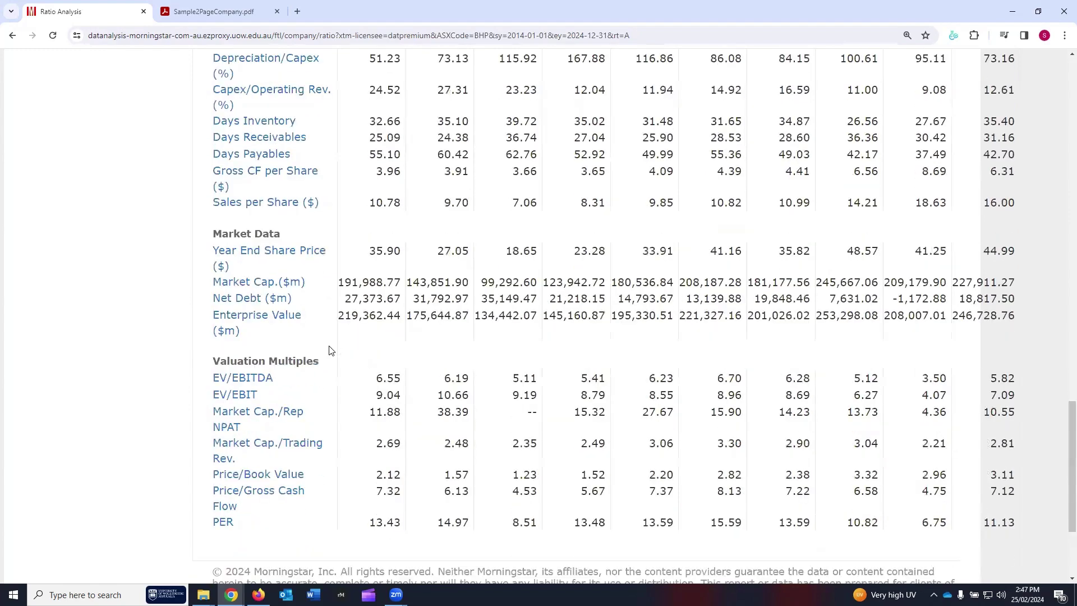
scroll(461, 334, "up", 15)
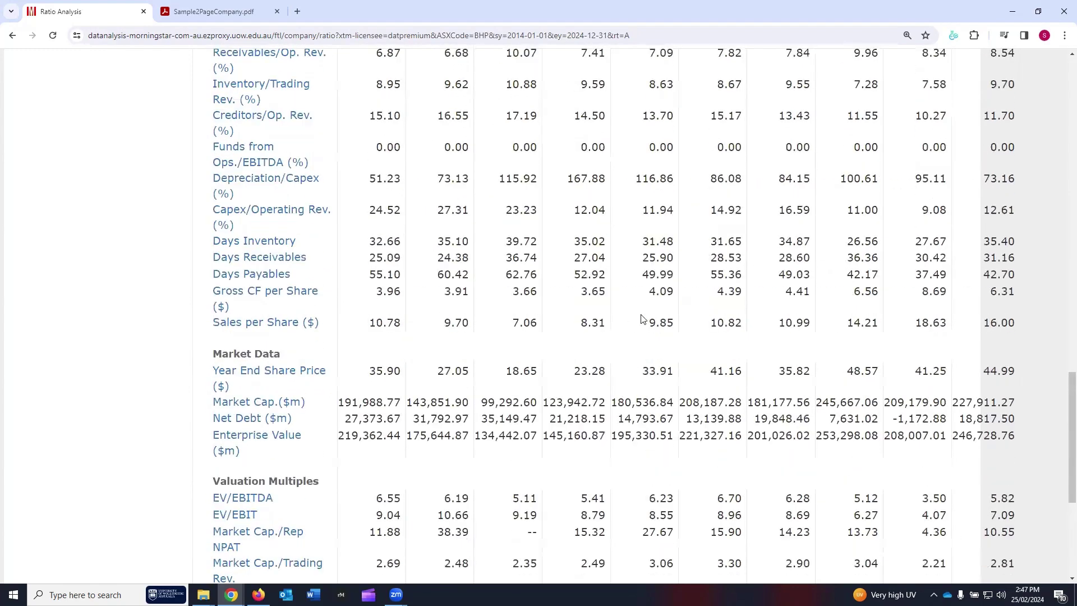
scroll(672, 317, "up", 8)
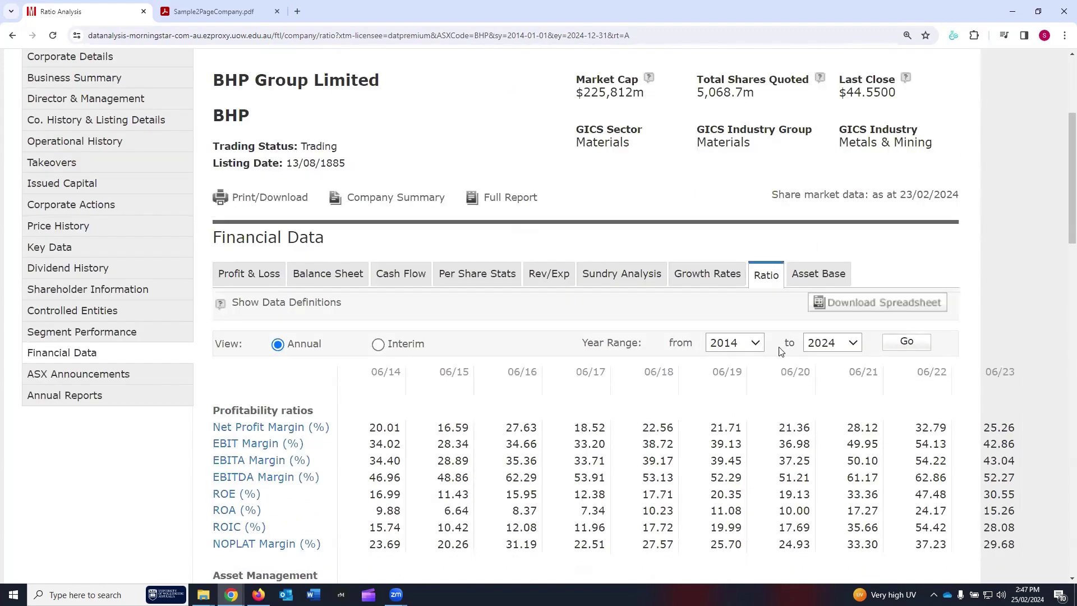
left_click(742, 346)
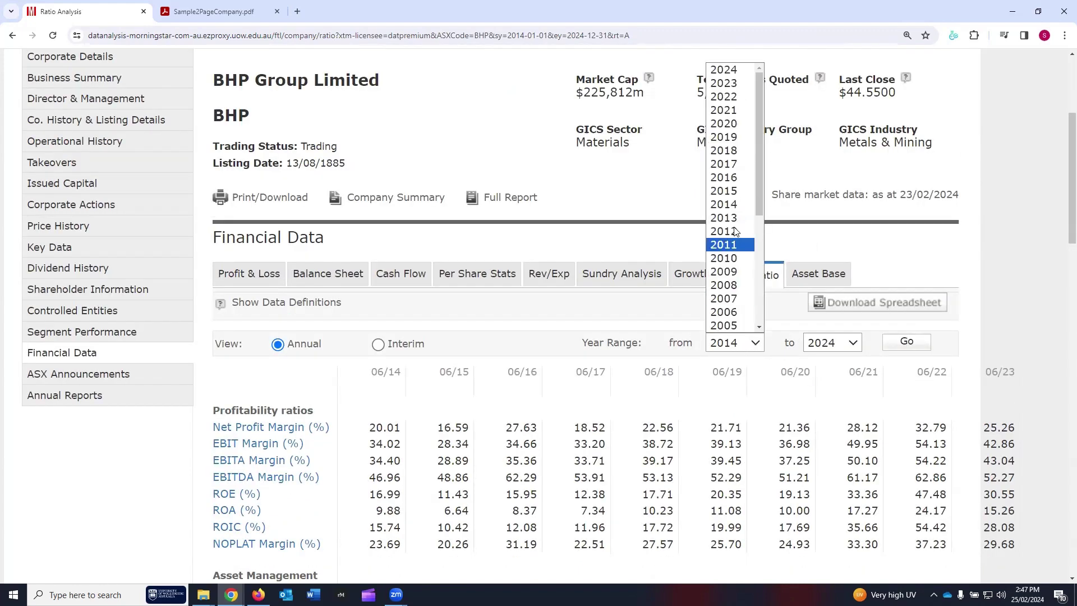
left_click(753, 348)
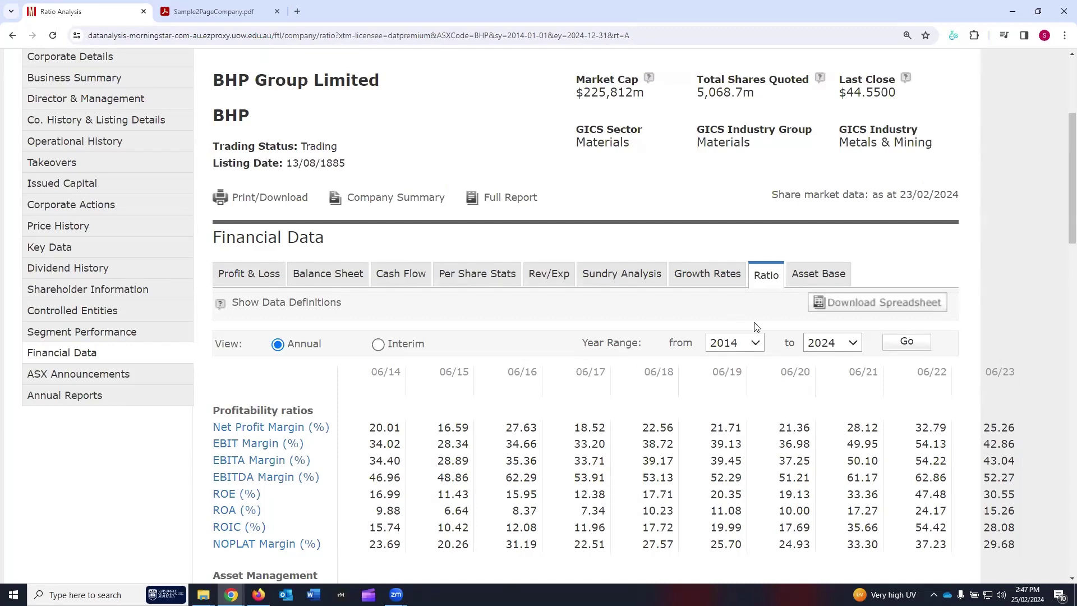
Review BHP's ASX announcements, the Signal G tab and the Market Sensitive Announcements chart.
left_click(84, 373)
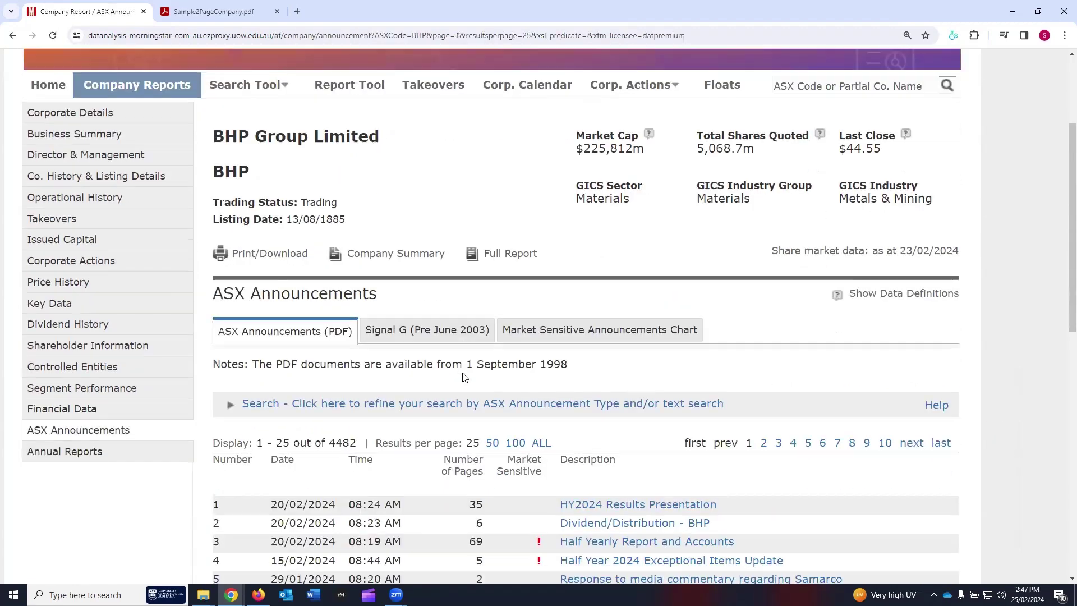
scroll(393, 314, "down", 2)
scroll(359, 353, "down", 2)
scroll(387, 338, "up", 2)
left_click(452, 231)
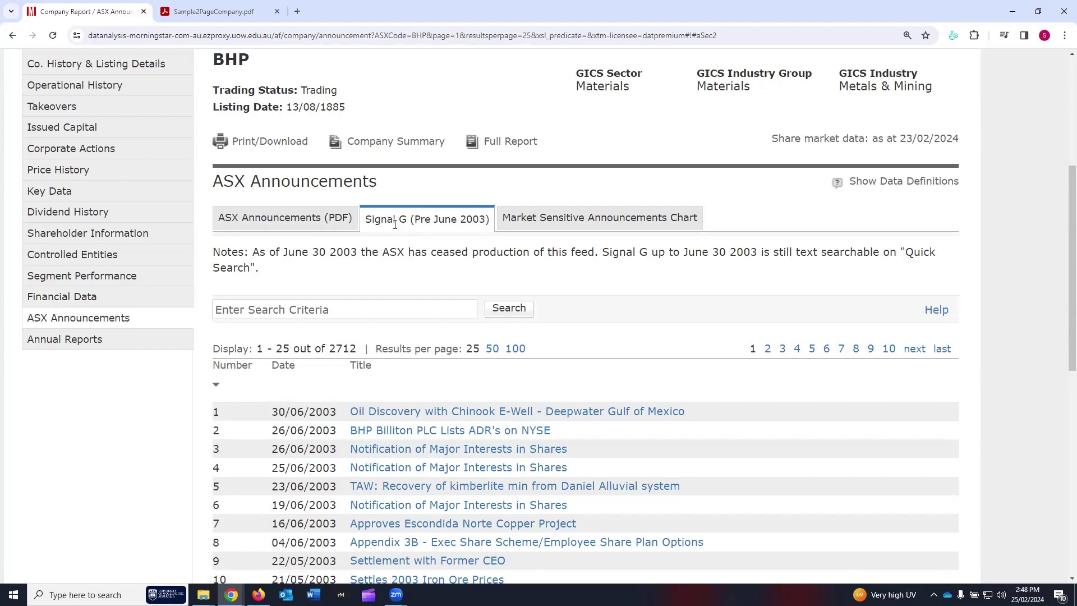
left_click(570, 224)
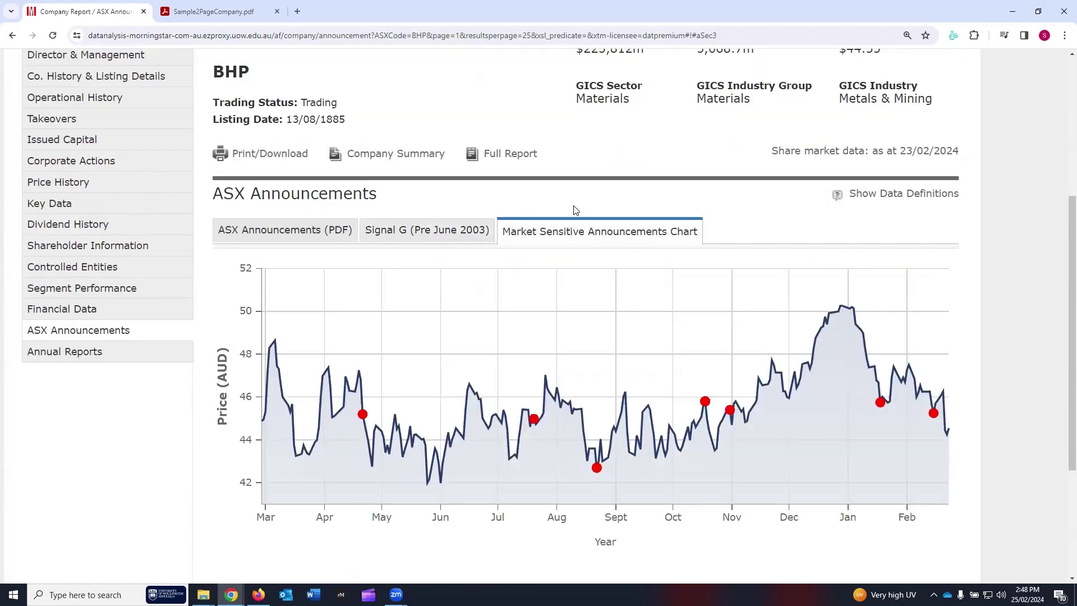
List BHP's annual reports with ALL results shown on one page.
left_click(126, 353)
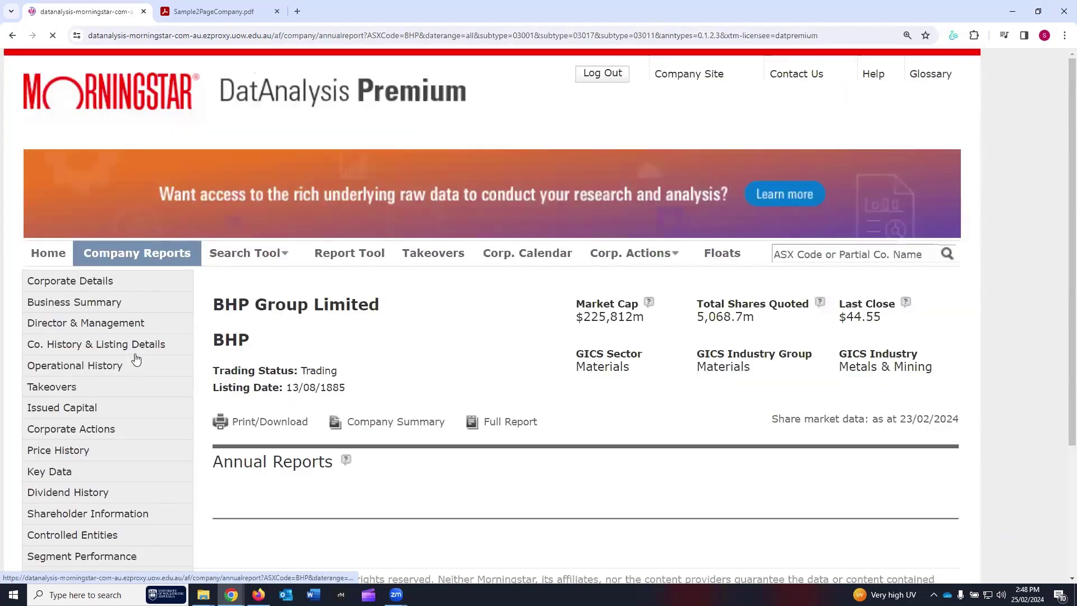
scroll(394, 377, "down", 7)
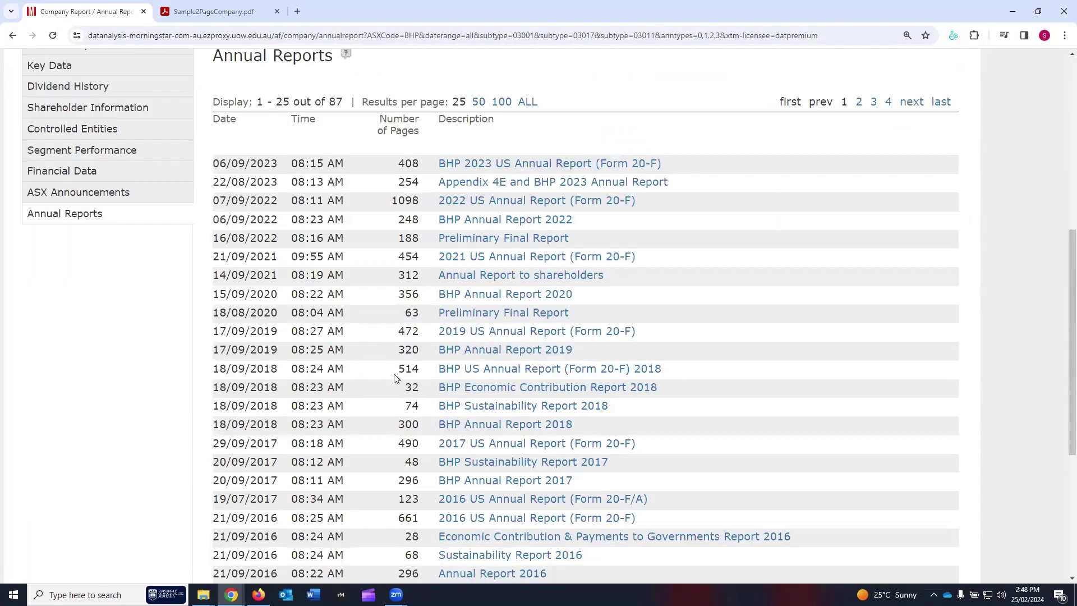
scroll(395, 377, "down", 5)
scroll(398, 314, "up", 10)
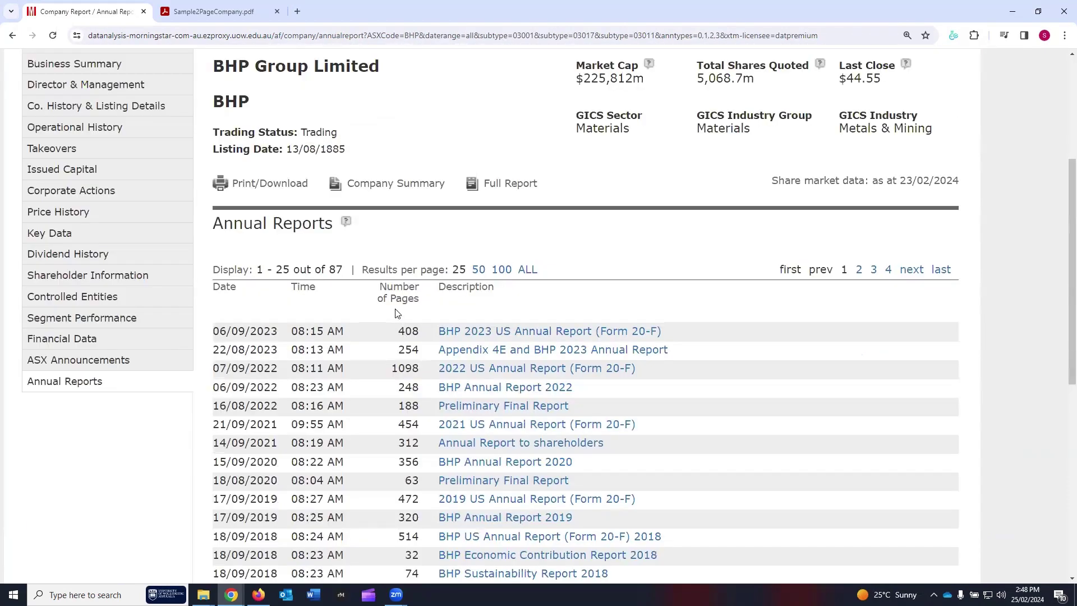
left_click(524, 269)
scroll(526, 358, "down", 14)
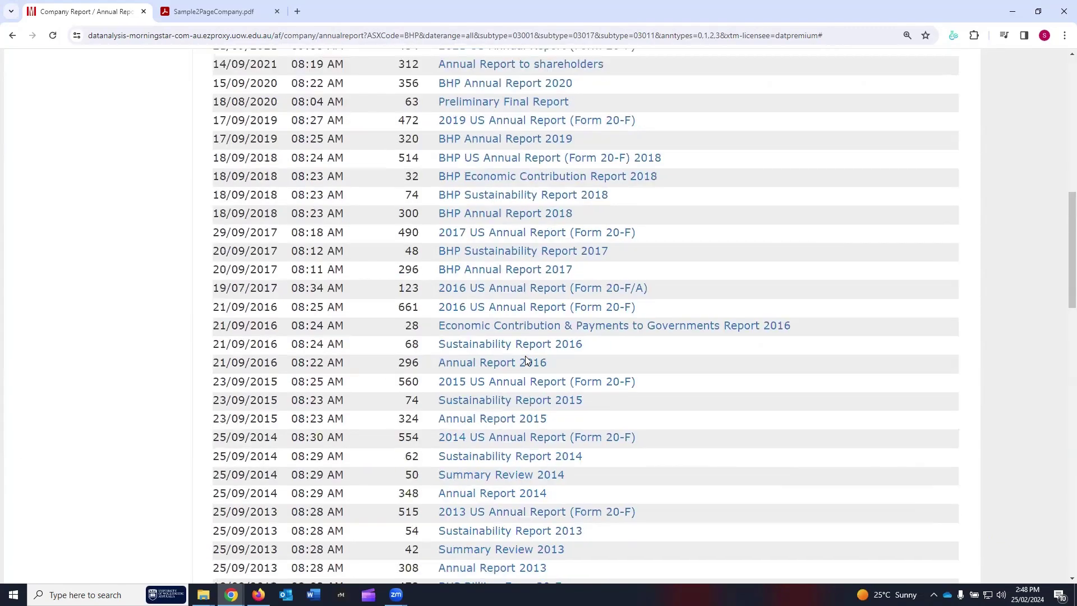
scroll(526, 359, "down", 16)
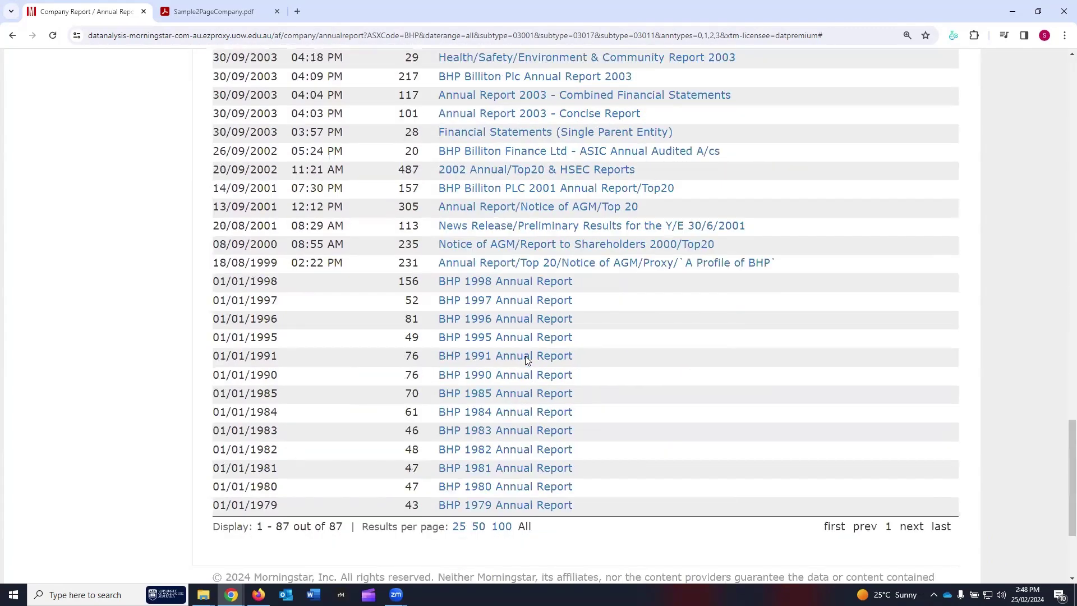
scroll(526, 360, "up", 10)
scroll(526, 360, "up", 20)
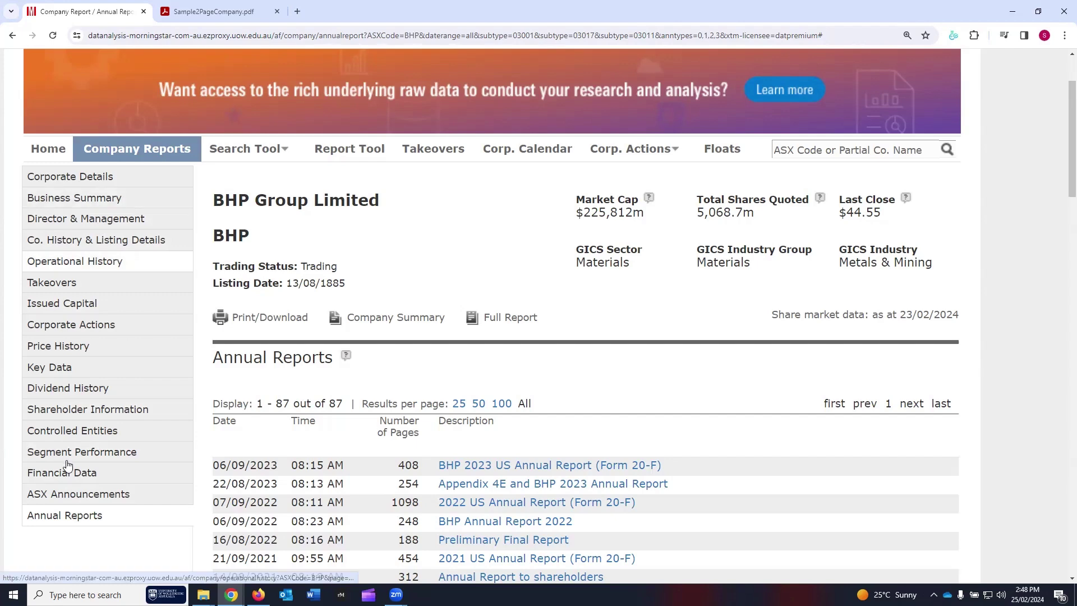
Open BHP's Corporate Details and its print-friendly Print/Download version.
left_click(92, 177)
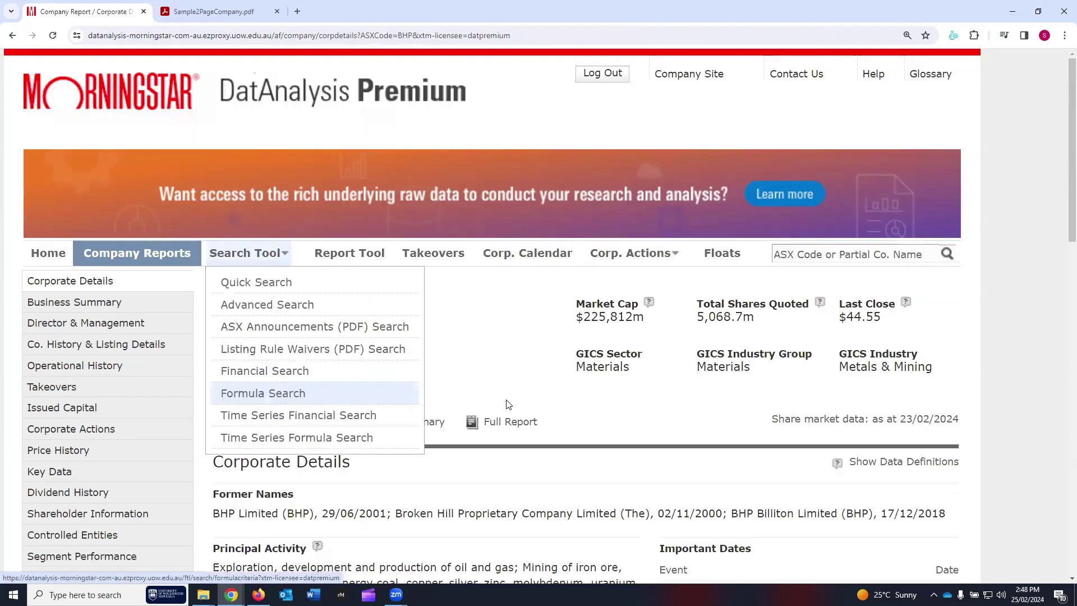
scroll(421, 397, "down", 1)
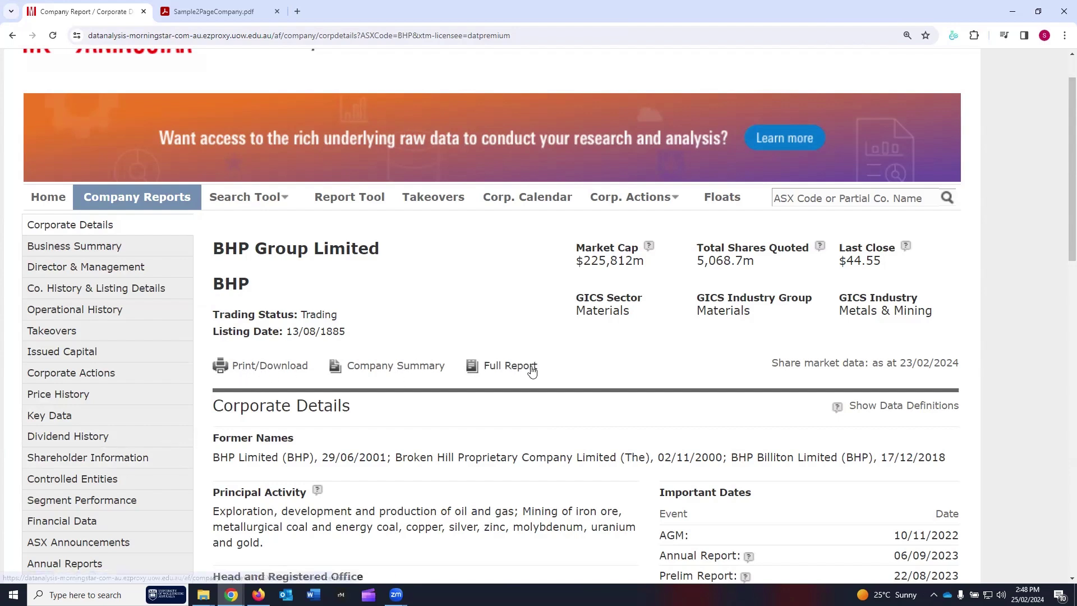
left_click(263, 368)
Scroll through the print-friendly Corporate Details popup, then close it.
scroll(225, 266, "down", 2)
scroll(224, 266, "down", 10)
scroll(190, 295, "down", 4)
scroll(190, 296, "up", 13)
left_click_drag(74, 125, 207, 132)
scroll(167, 242, "down", 14)
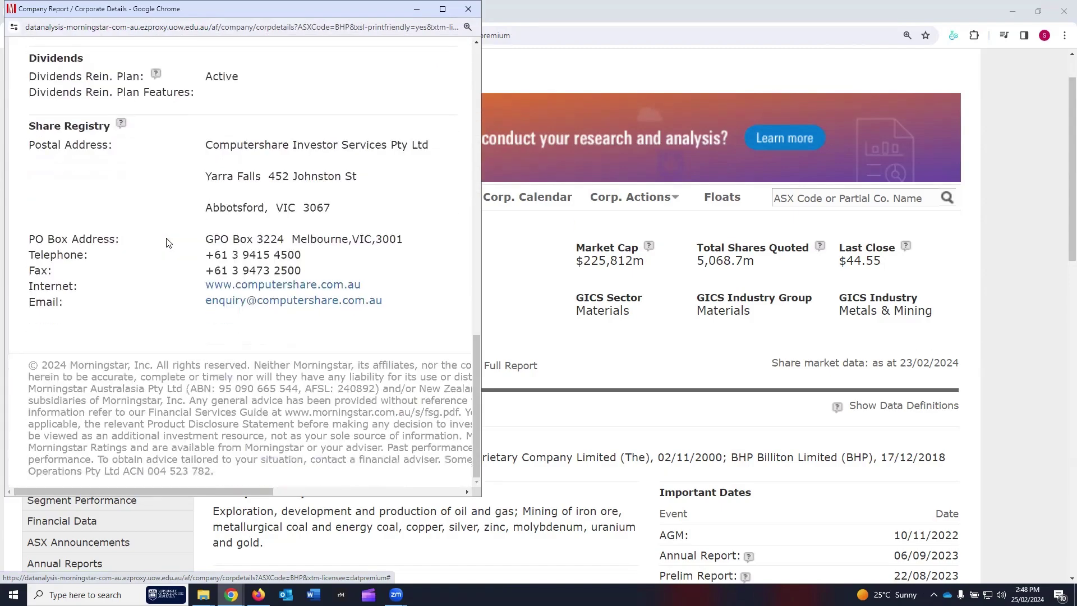
scroll(167, 242, "up", 14)
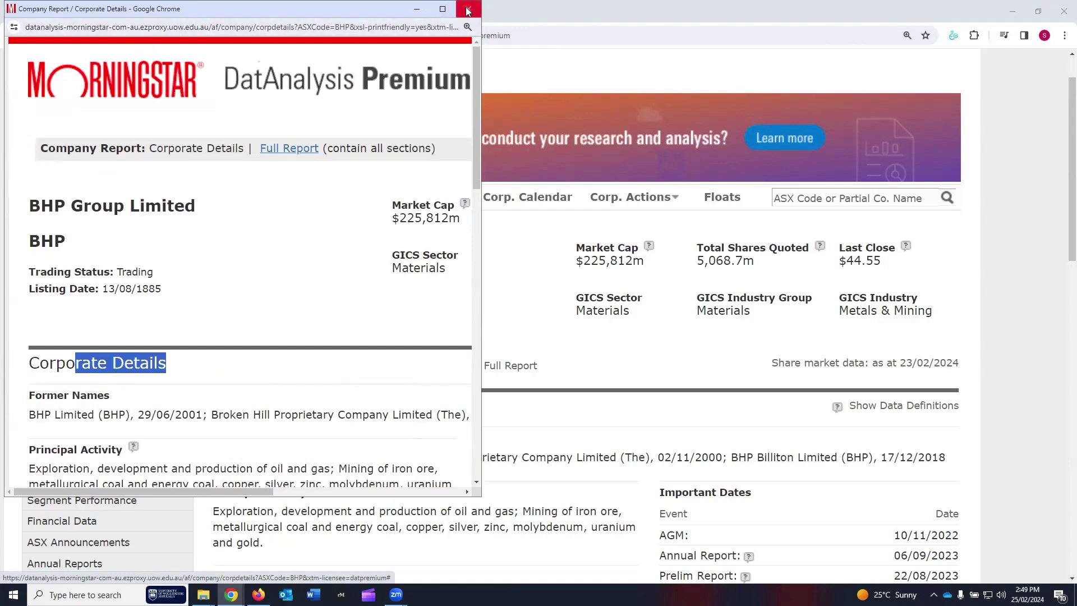
left_click(468, 10)
Scroll the print-friendly Operational History announcements list, then close it with Ctrl+W.
left_click(97, 310)
scroll(269, 314, "down", 3)
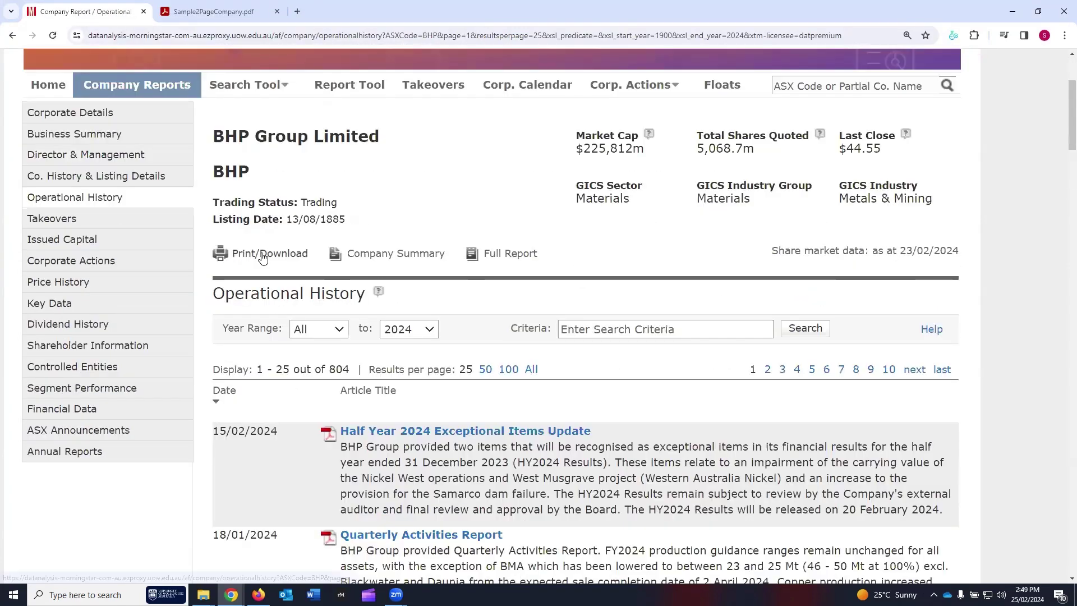
scroll(303, 288, "down", 5)
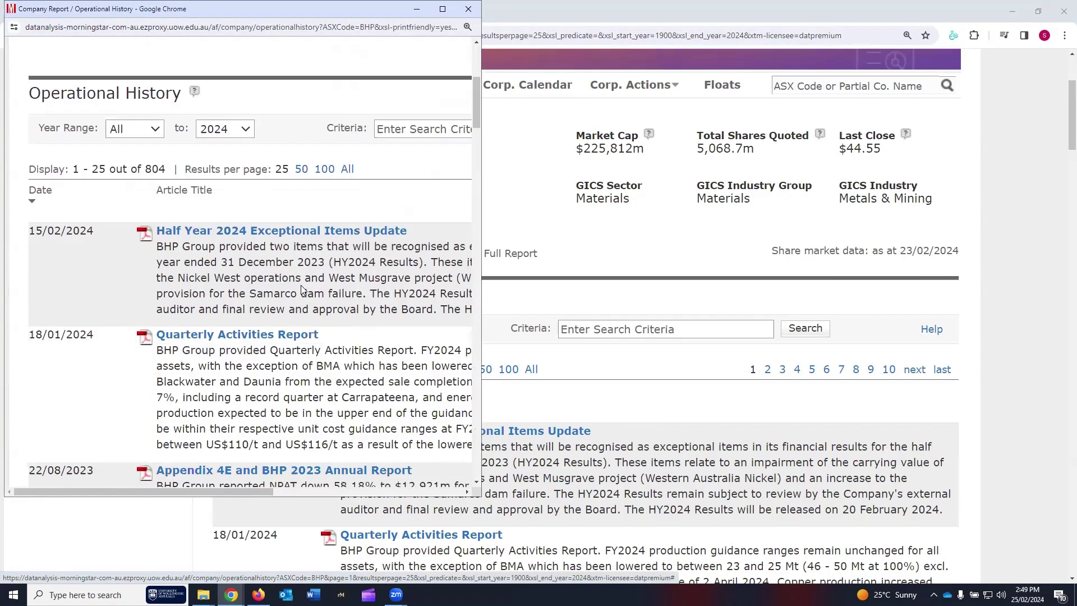
scroll(301, 289, "down", 15)
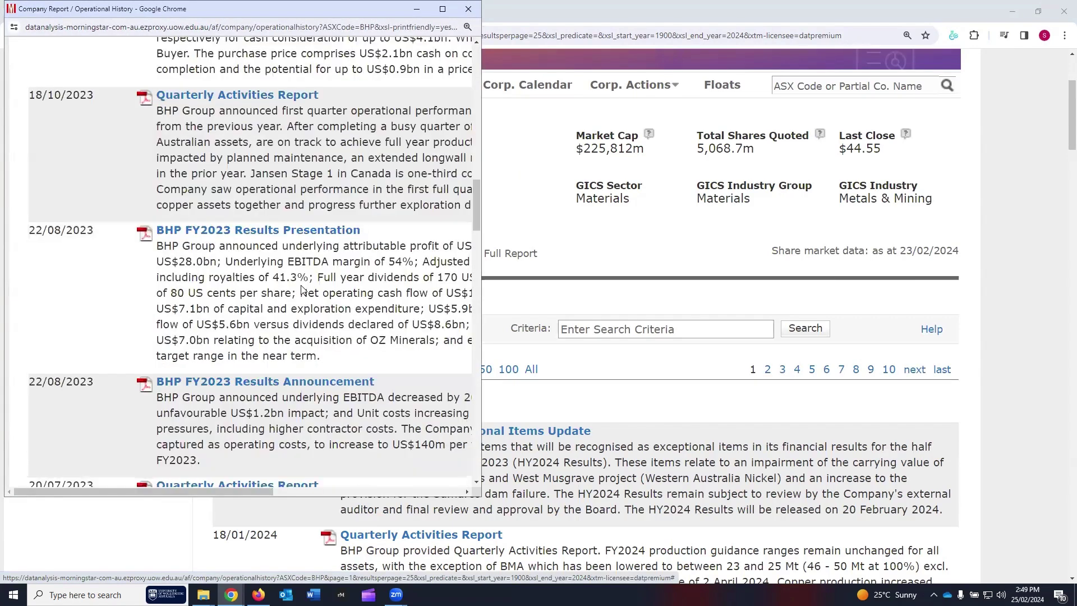
scroll(302, 288, "down", 7)
scroll(306, 285, "up", 15)
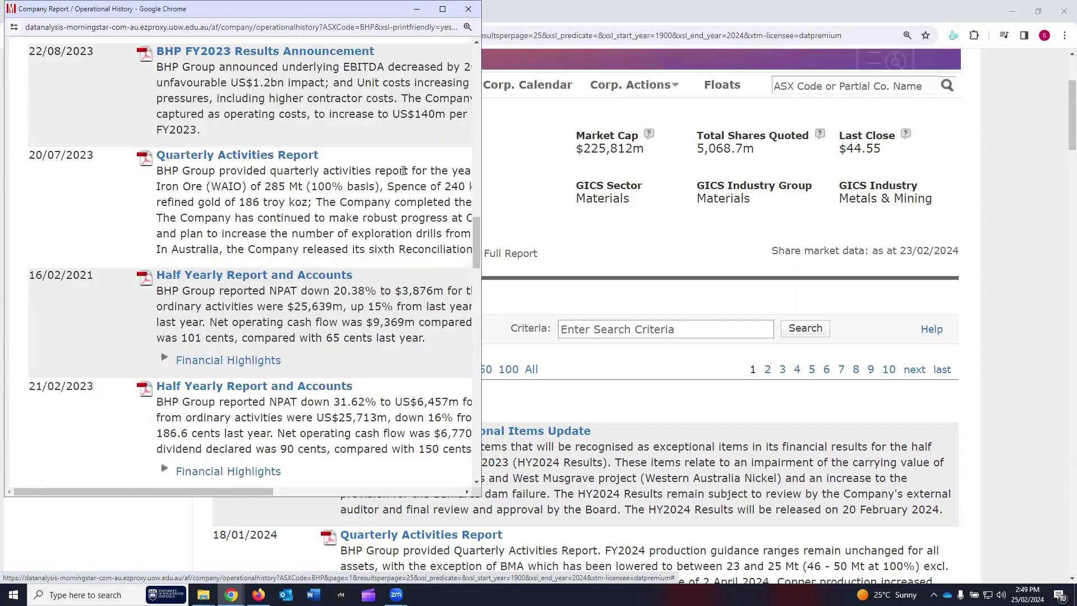
key("ctrl+w")
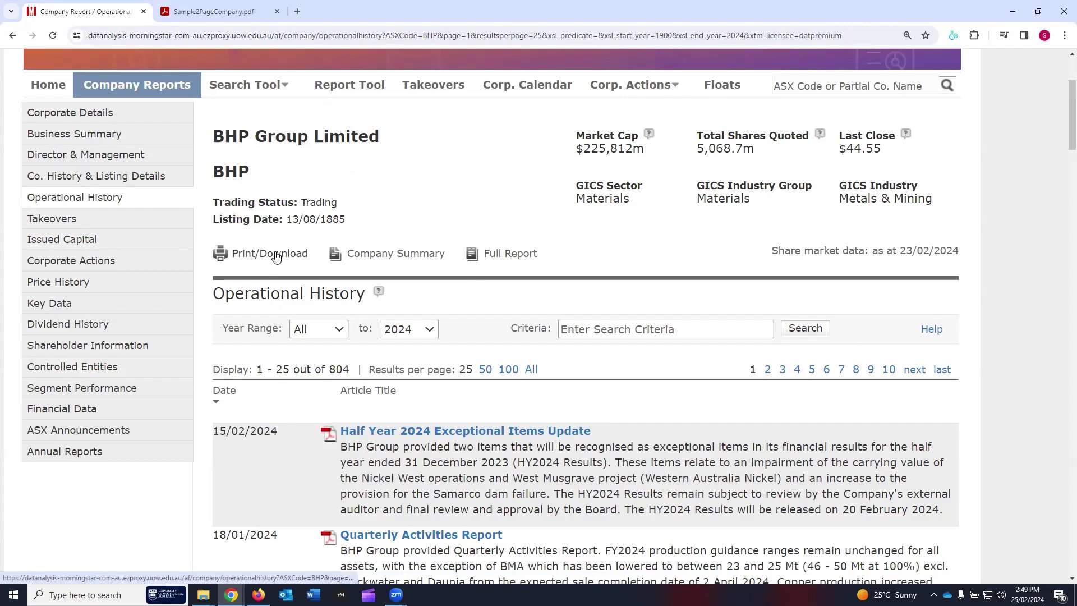
scroll(276, 257, "up", 1)
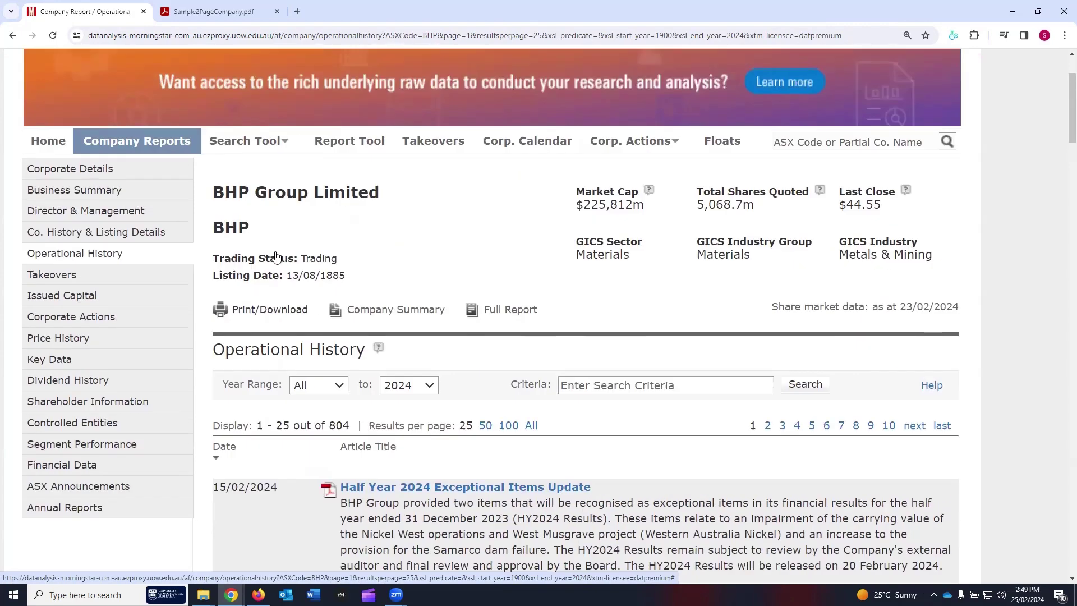
View BHP's Company Summary PDF maximized, scrolling pages 1 and 2, then minimize it.
left_click(379, 315)
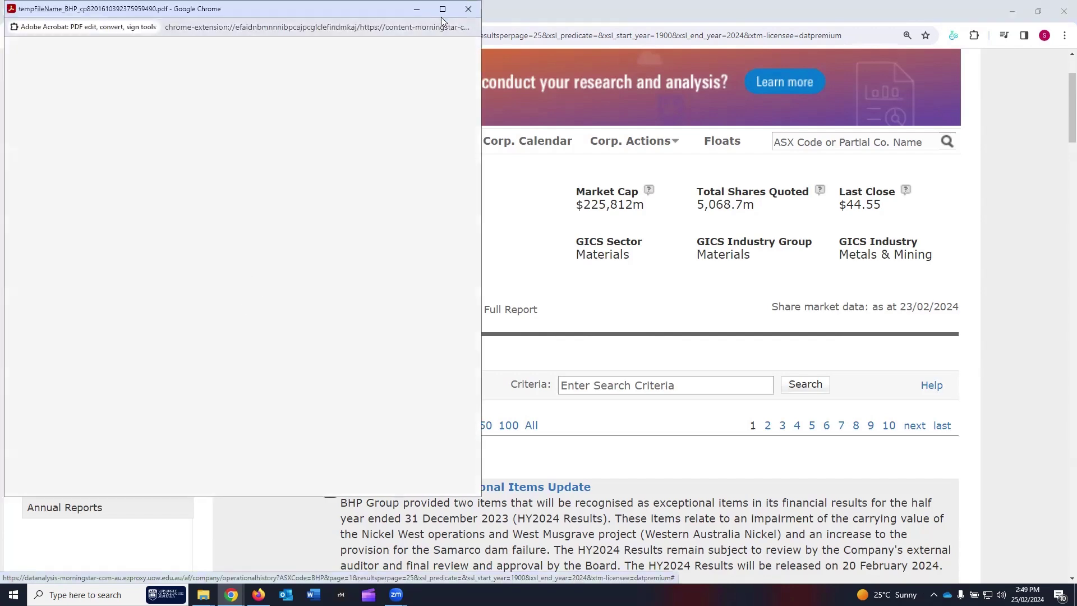
left_click(443, 9)
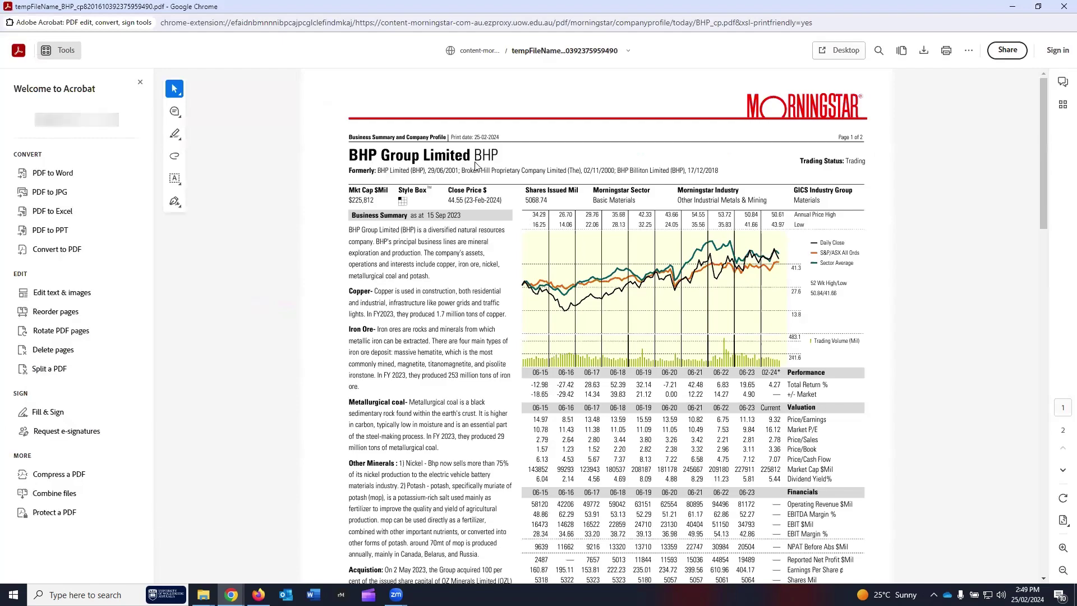
scroll(547, 270, "down", 3)
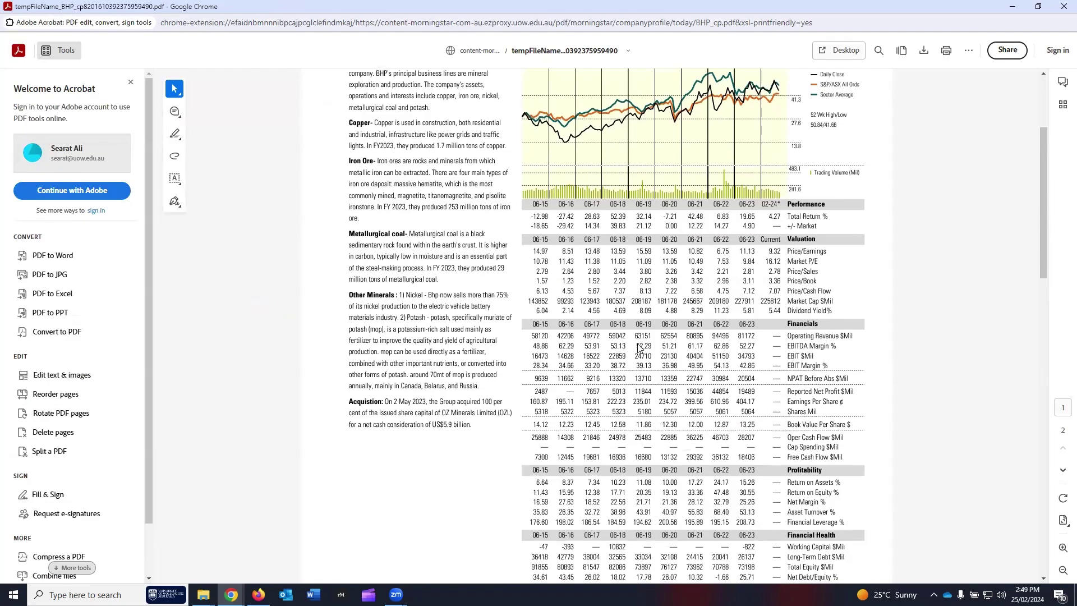
scroll(638, 348, "down", 15)
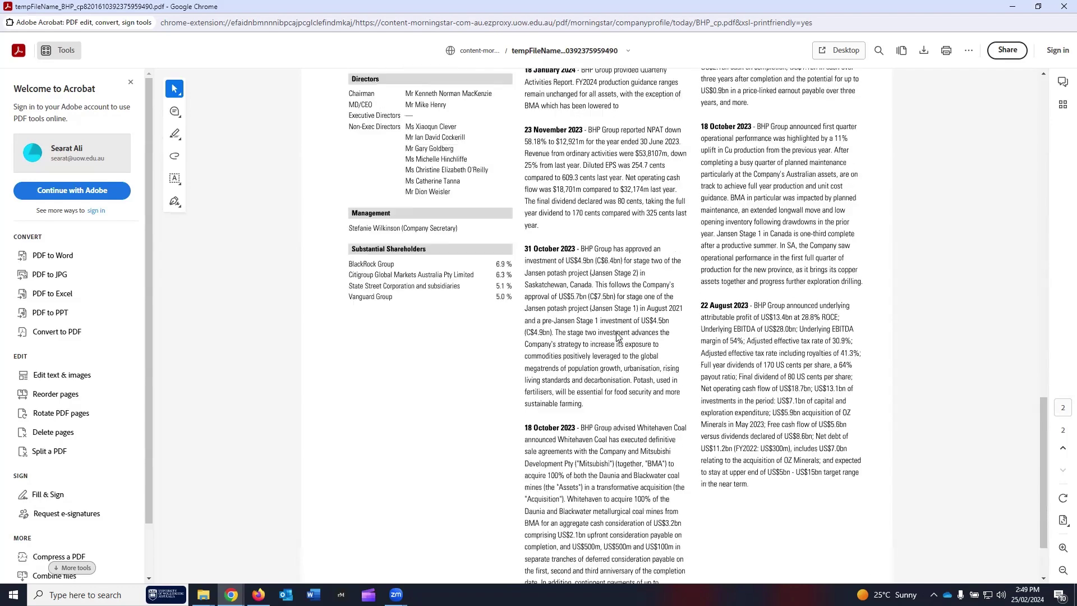
scroll(619, 337, "up", 6)
scroll(587, 345, "up", 3)
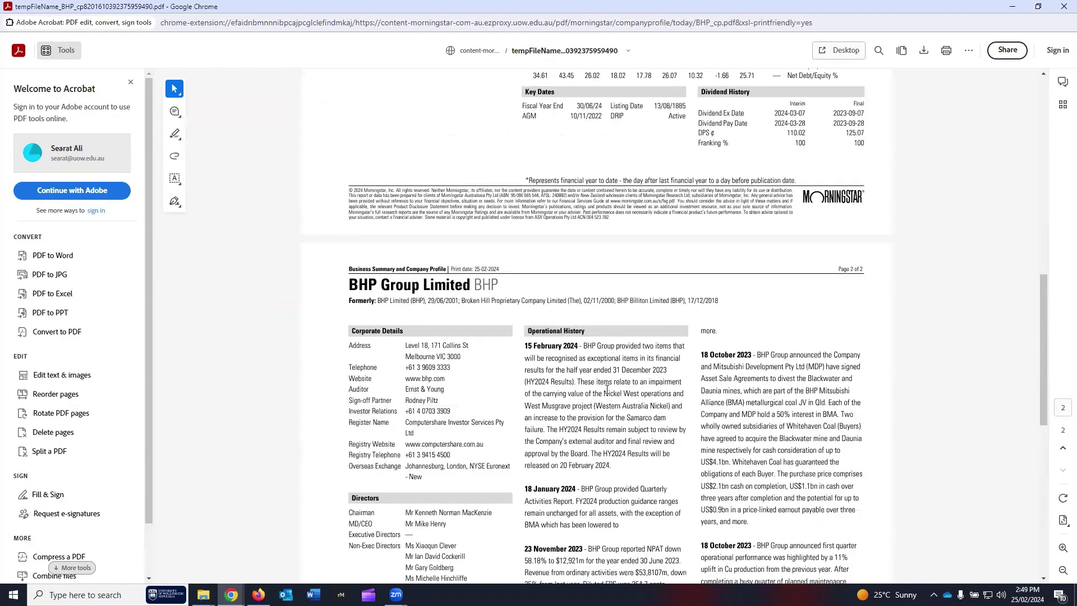
scroll(606, 388, "up", 5)
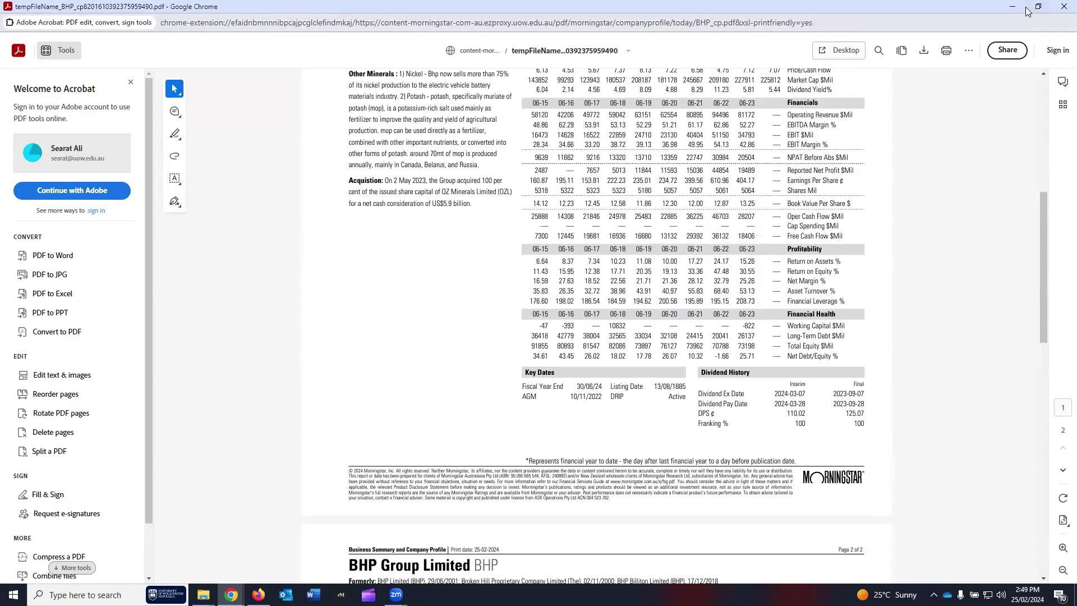
left_click(1013, 6)
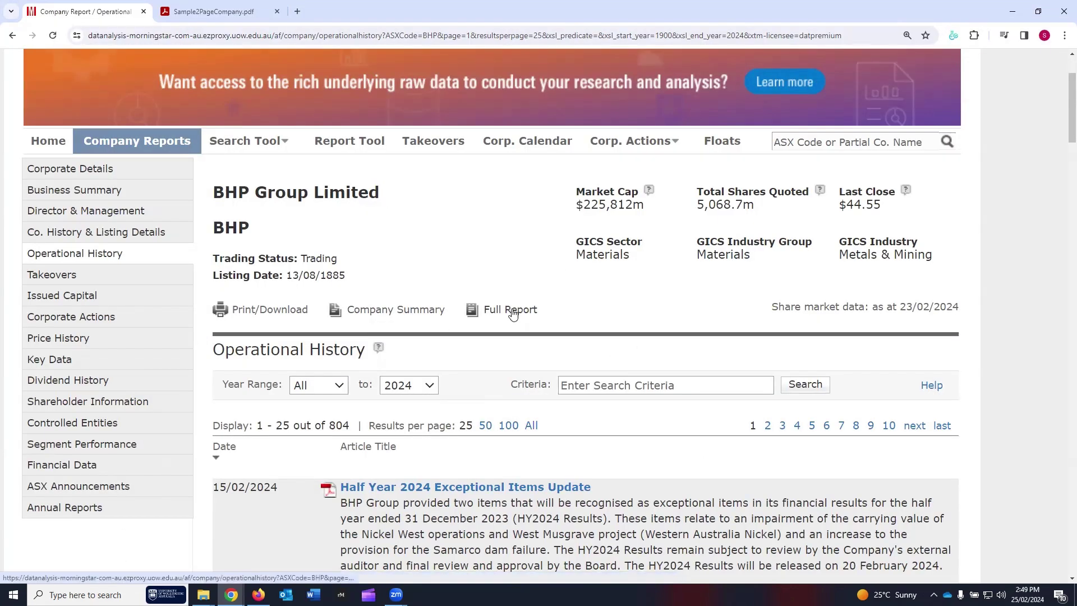
Open BHP's Company Full Report and maximize its window.
left_click(512, 312)
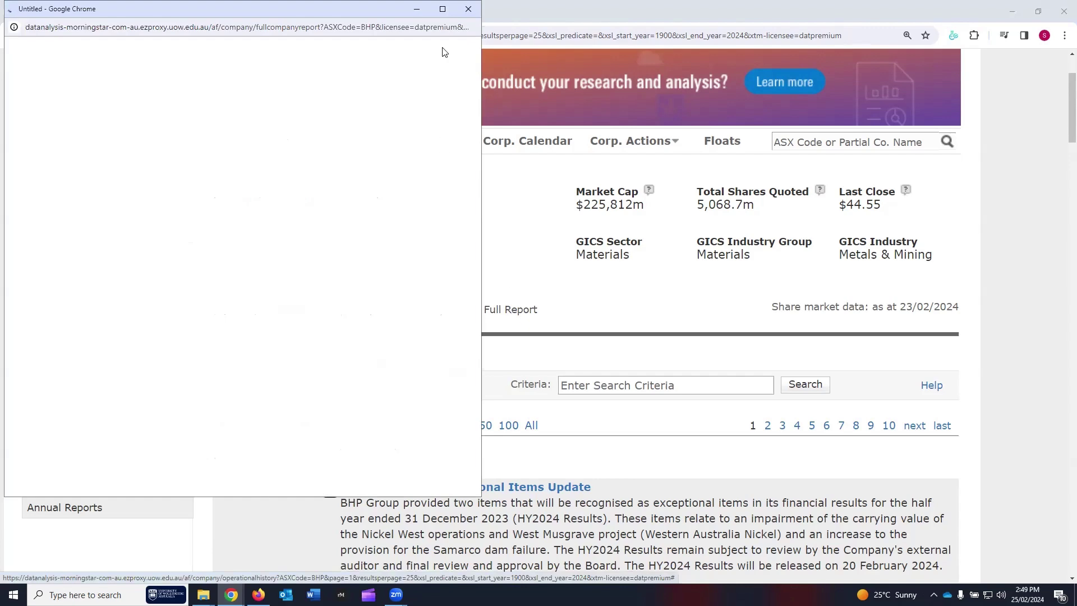
left_click_drag(390, 22, 744, 50)
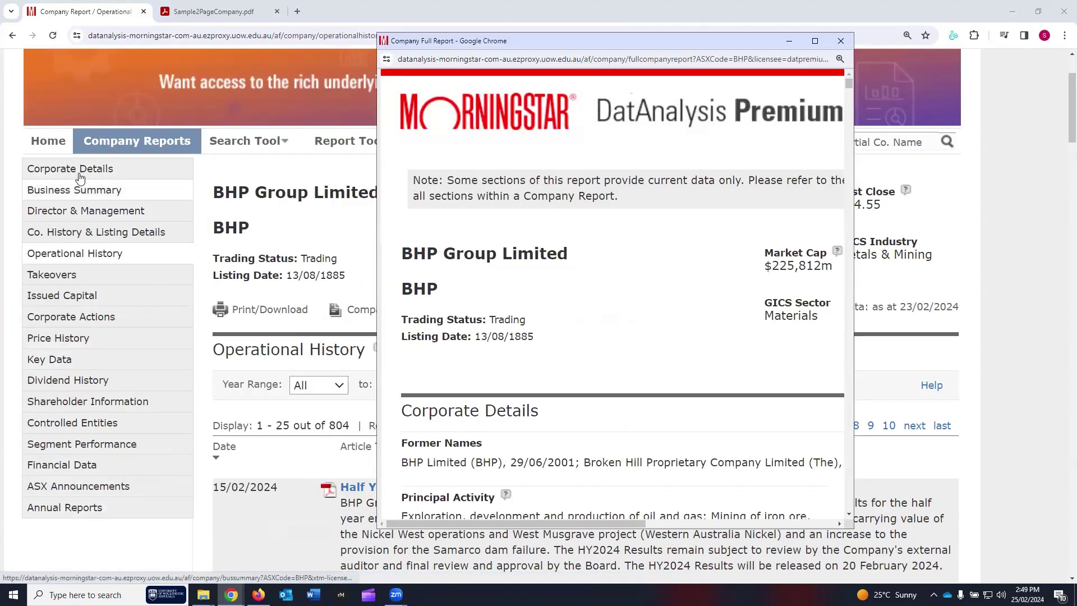
key("super+Up")
Read through the directors and committee tables, then jump back to the top.
scroll(834, 153, "down", 9)
scroll(525, 355, "down", 12)
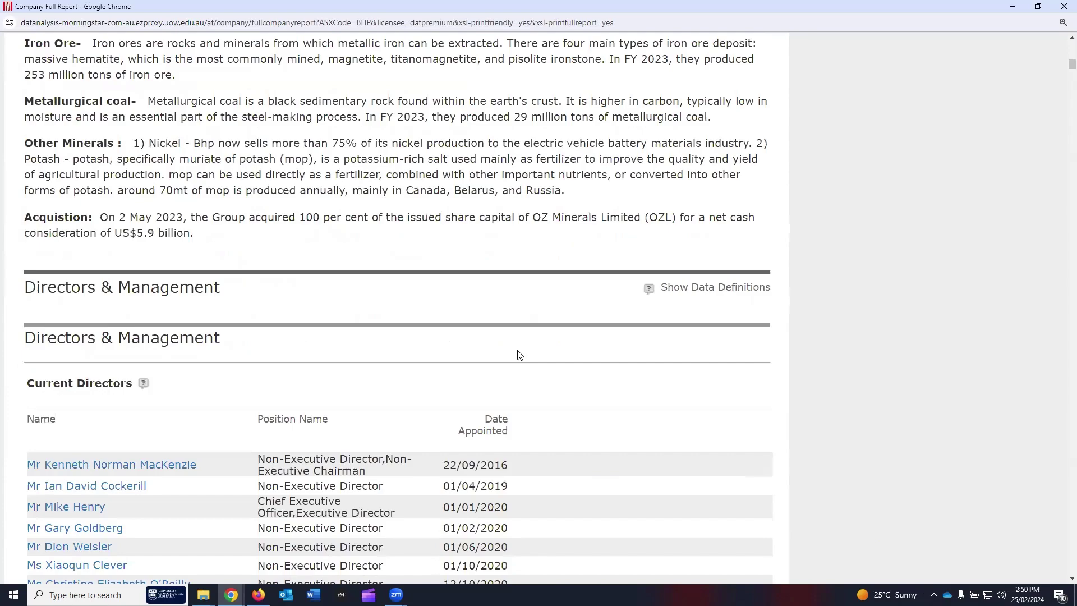
scroll(520, 355, "down", 10)
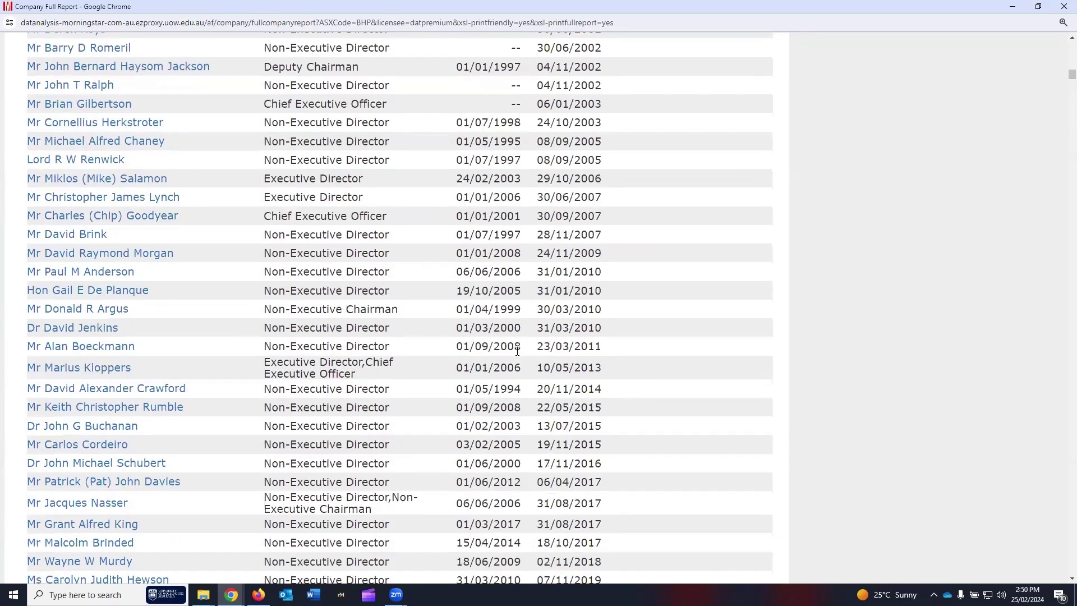
scroll(518, 351, "down", 15)
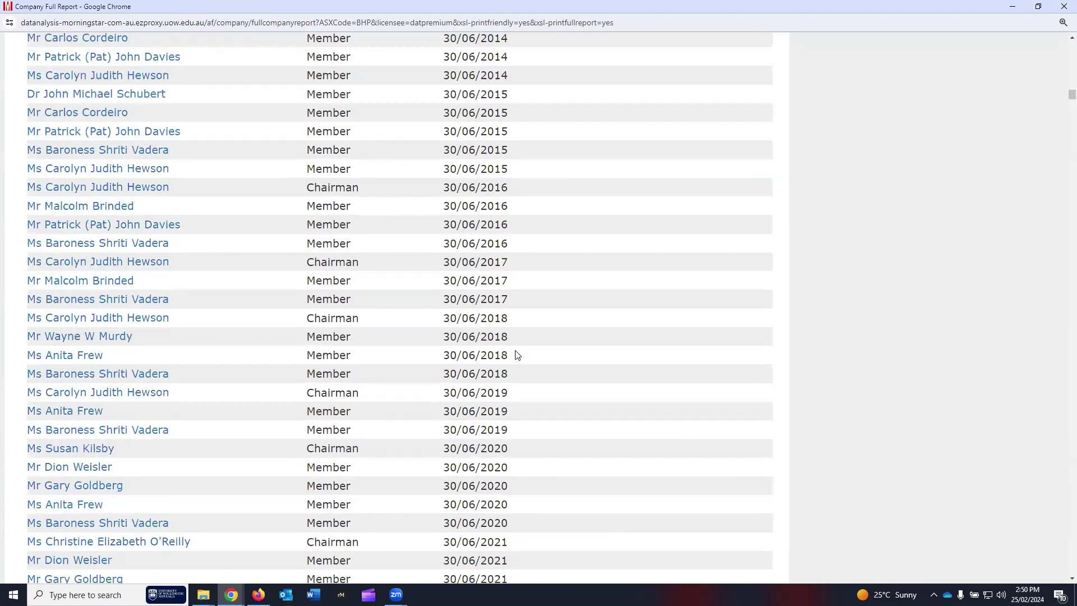
scroll(517, 355, "down", 15)
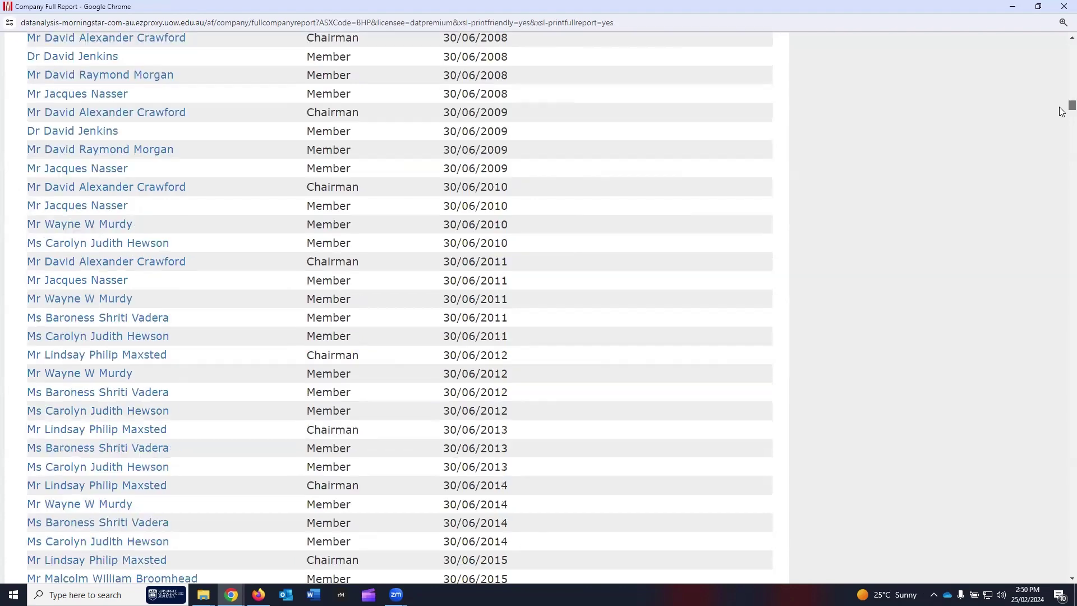
left_click_drag(1066, 107, 1062, 150)
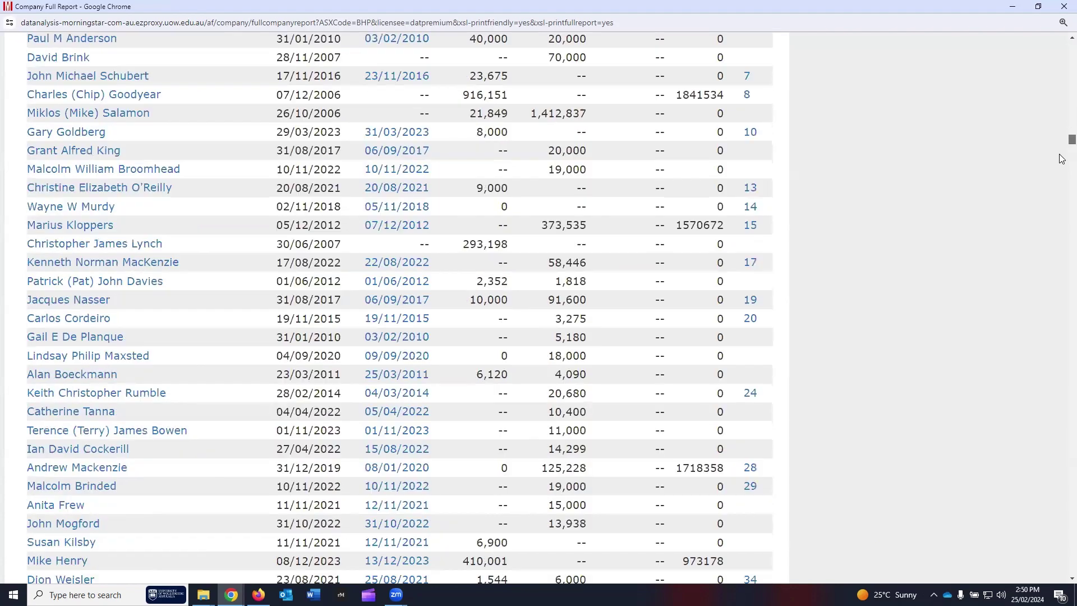
left_click_drag(1062, 256, 1055, 411)
left_click_drag(1029, 139, 1037, 40)
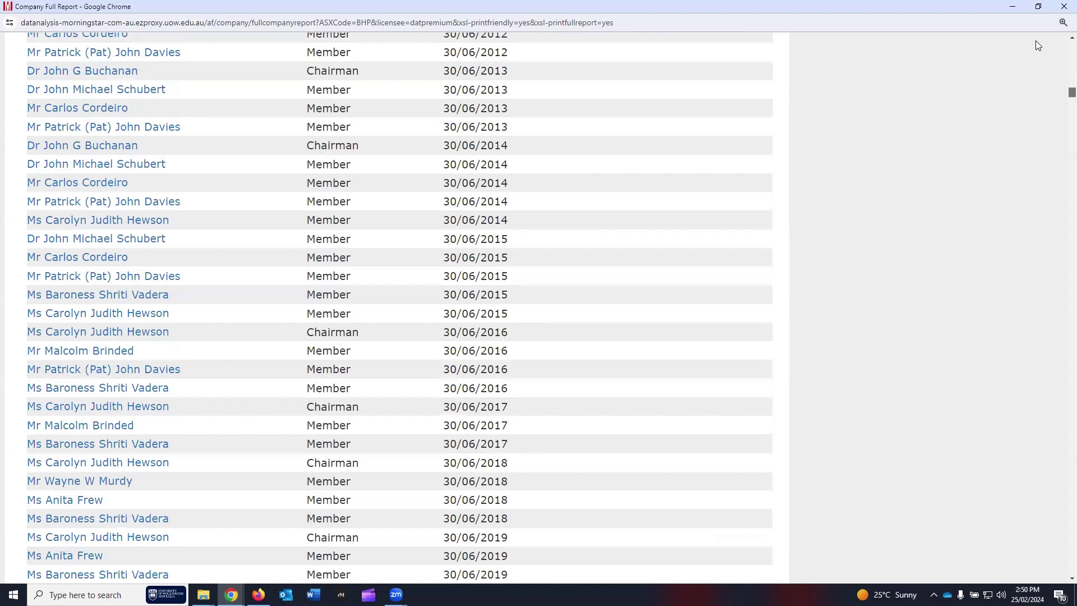
left_click_drag(1066, 91, 1062, 49)
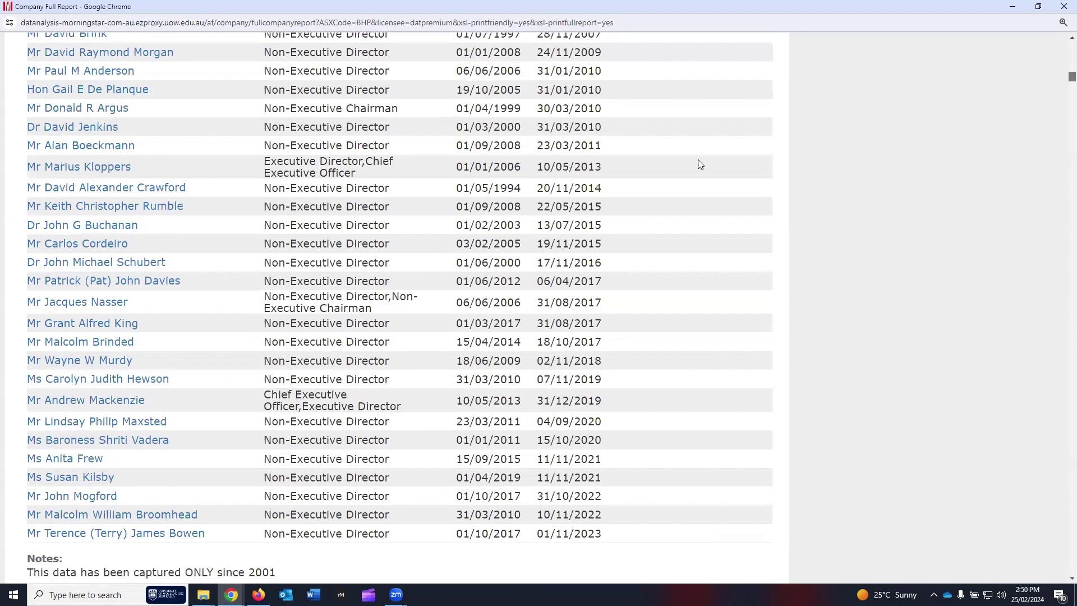
key("Home")
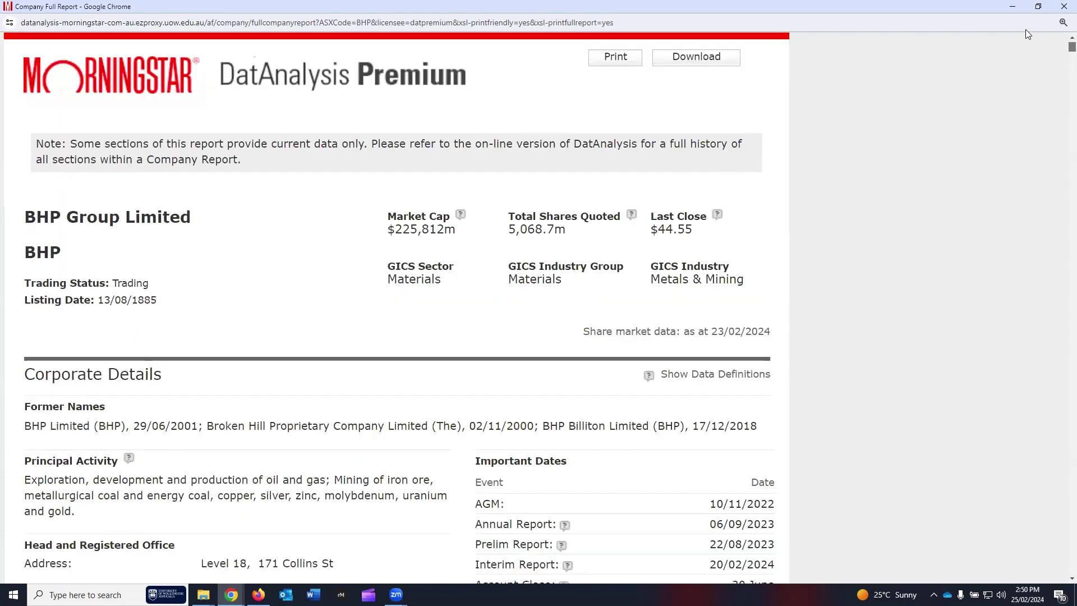
Close the full report window and go back to the Corporate Details page.
left_click(1064, 6)
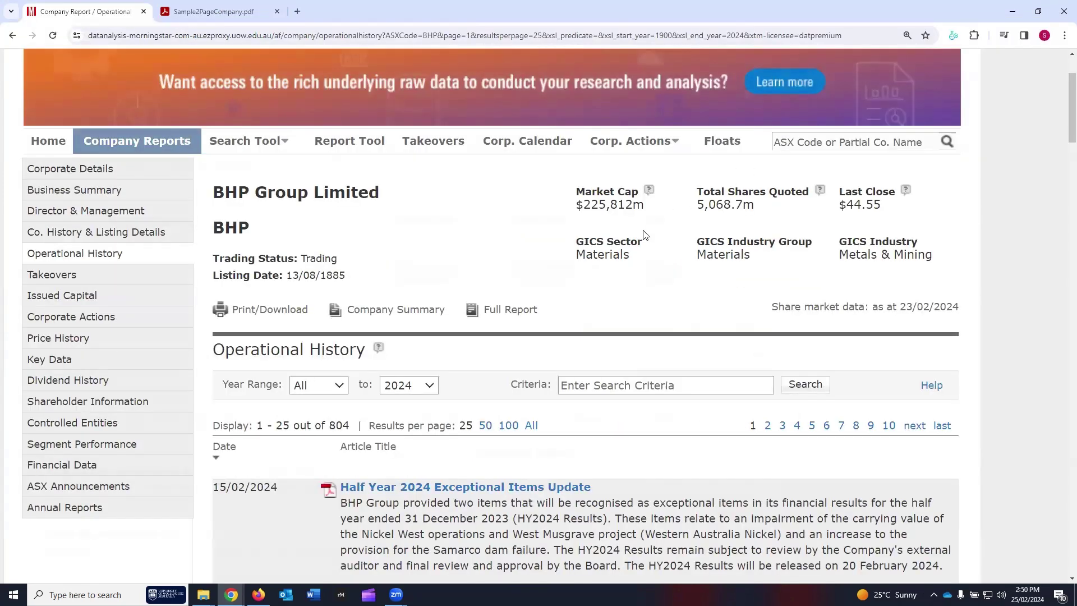
key("alt+Left")
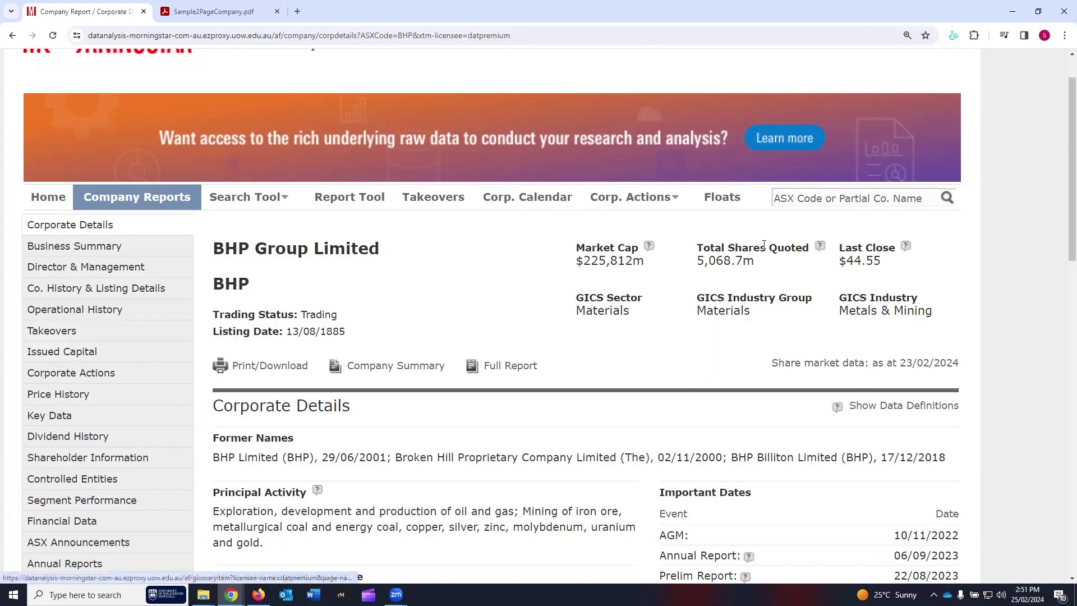
mouse_move(649, 247)
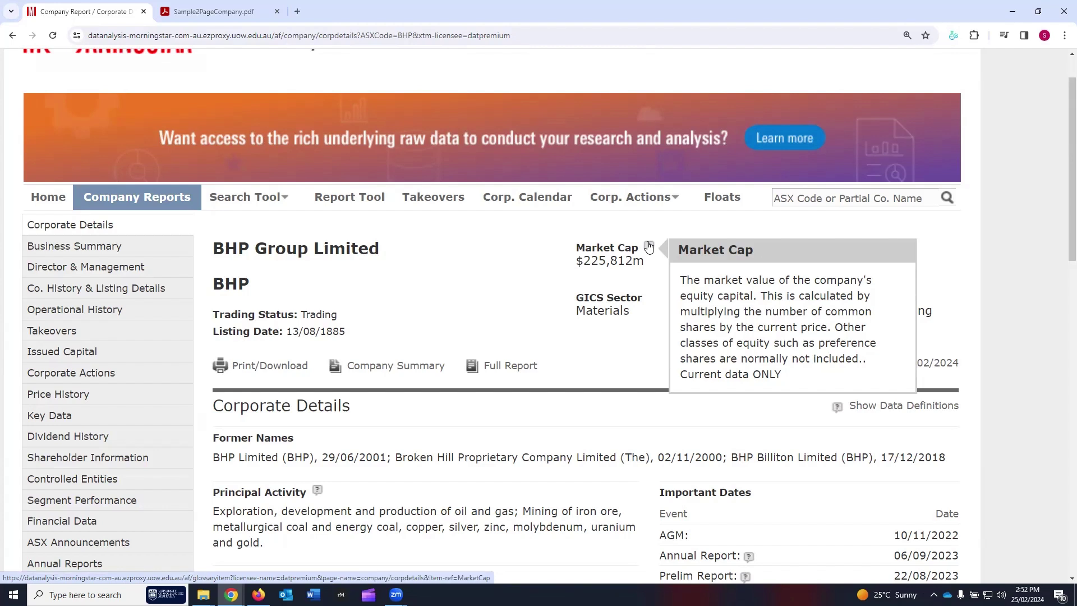
mouse_move(822, 251)
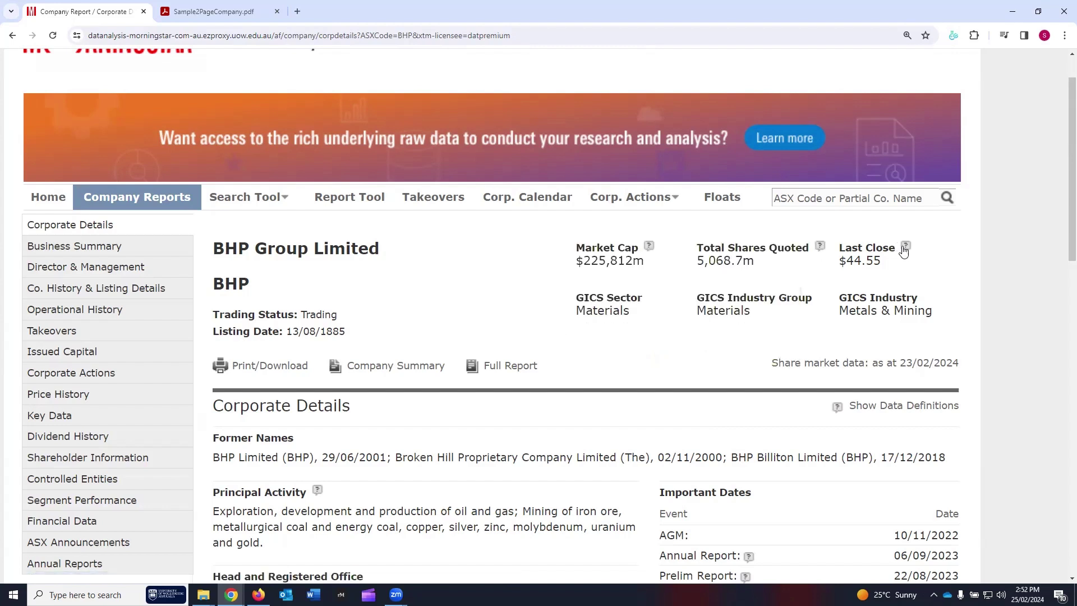
mouse_move(913, 251)
scroll(929, 289, "down", 1)
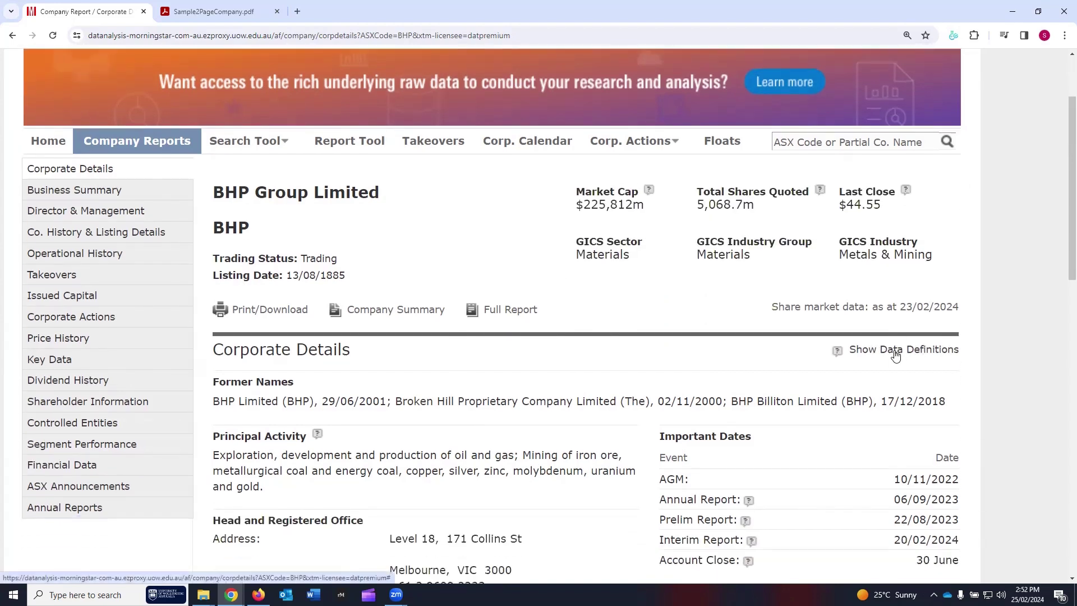
Read the Corporate Details Glossary of Terms maximized, then close it.
left_click_drag(239, 357, 390, 362)
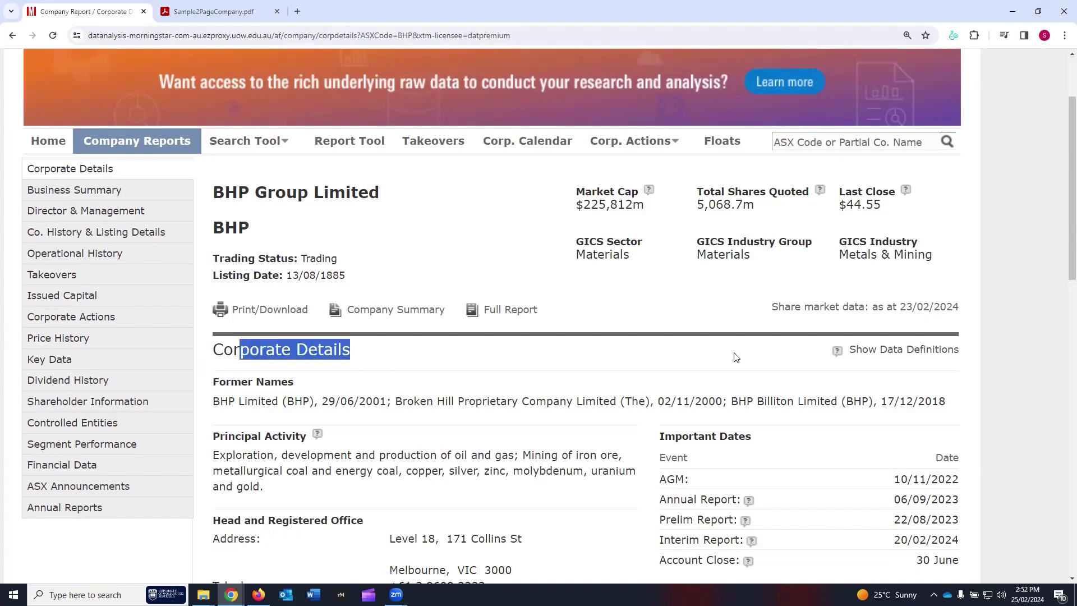
left_click(913, 352)
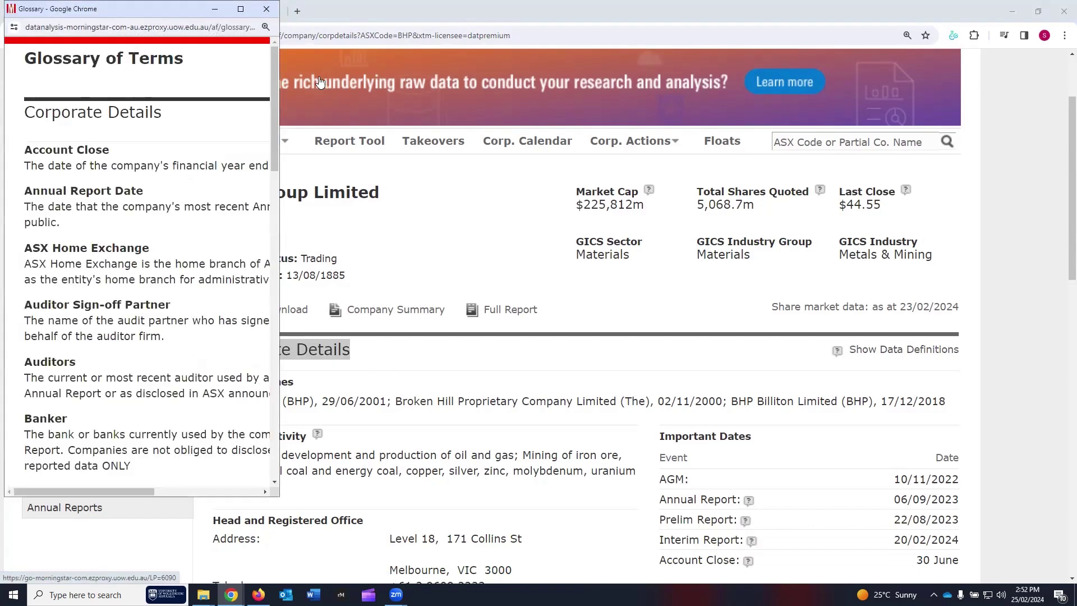
left_click(240, 9)
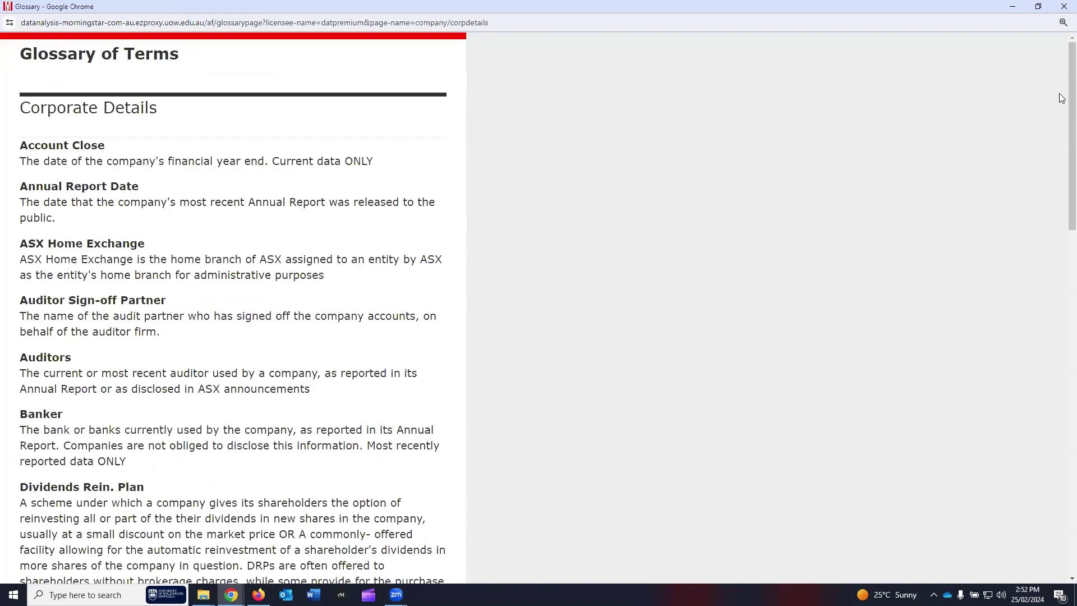
scroll(1062, 95, "down", 17)
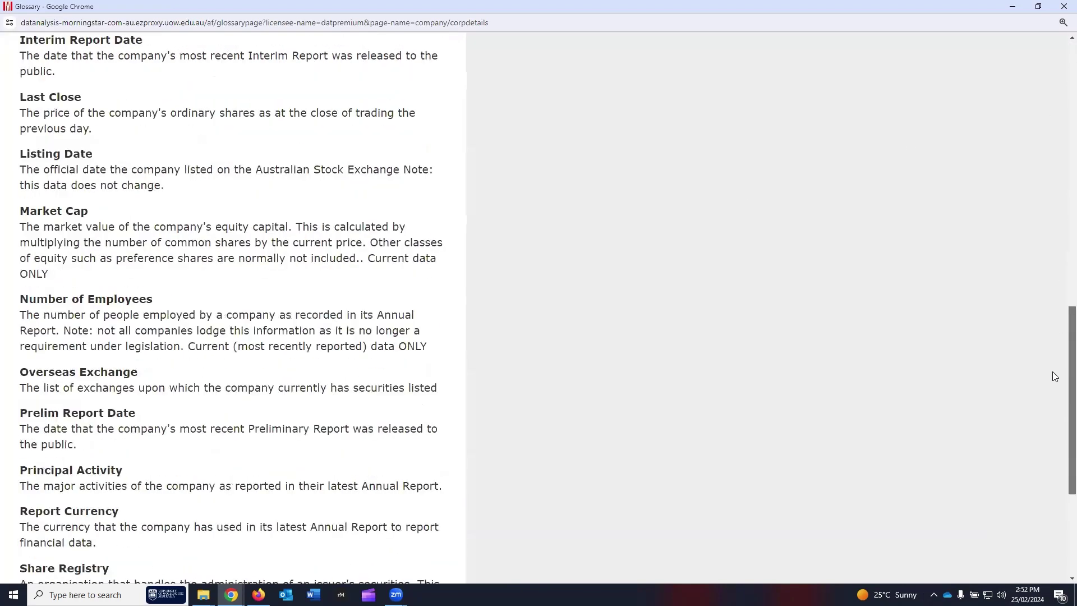
left_click_drag(1049, 389, 1060, 76)
left_click(1064, 7)
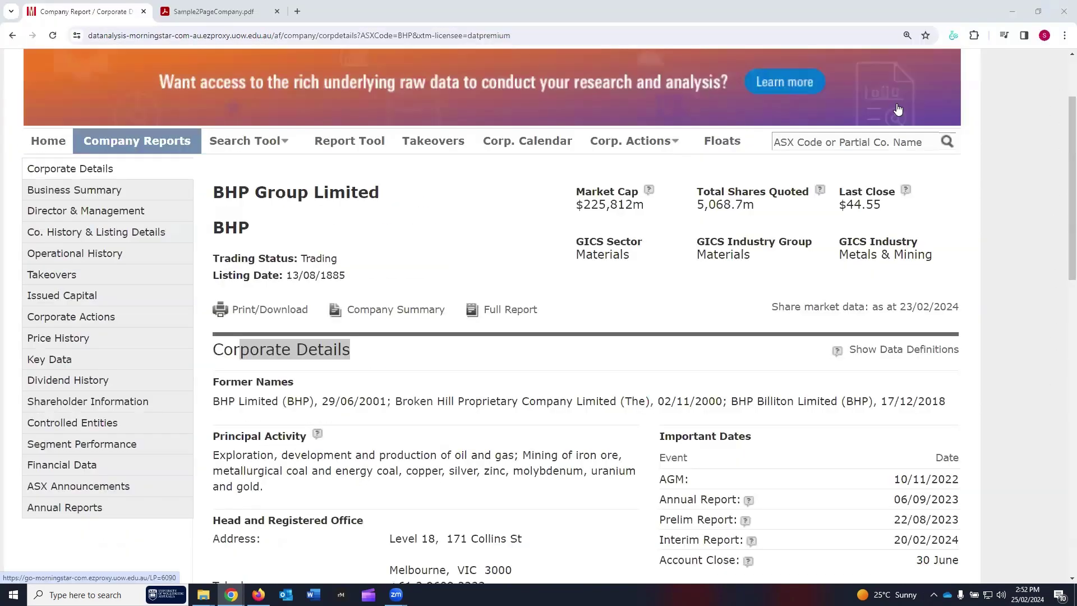
Look over BHP's Business Summary, then the Director & Management section.
left_click(104, 192)
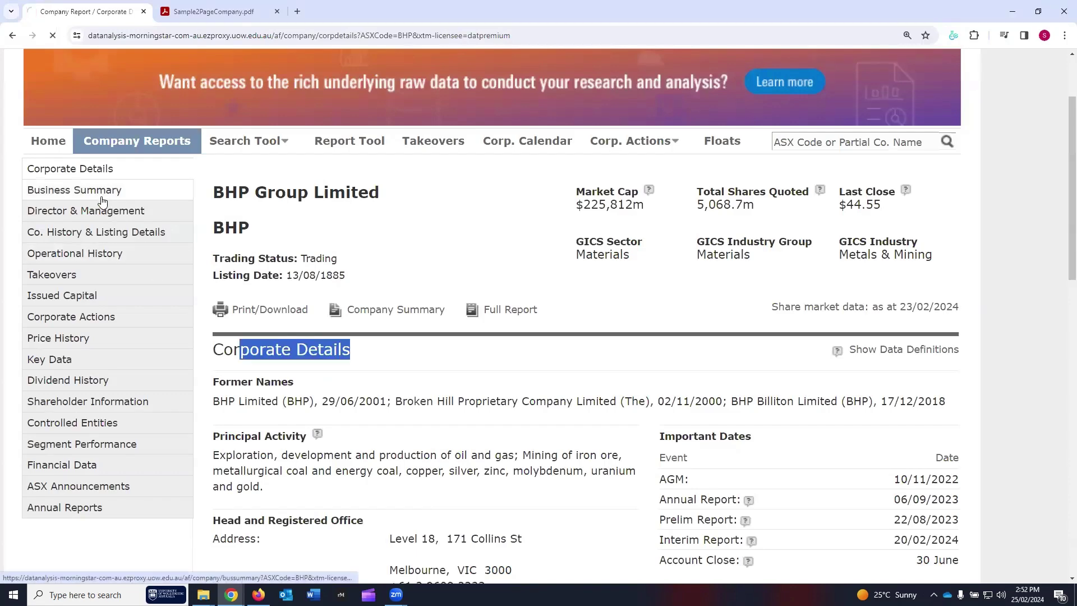
scroll(320, 340, "down", 2)
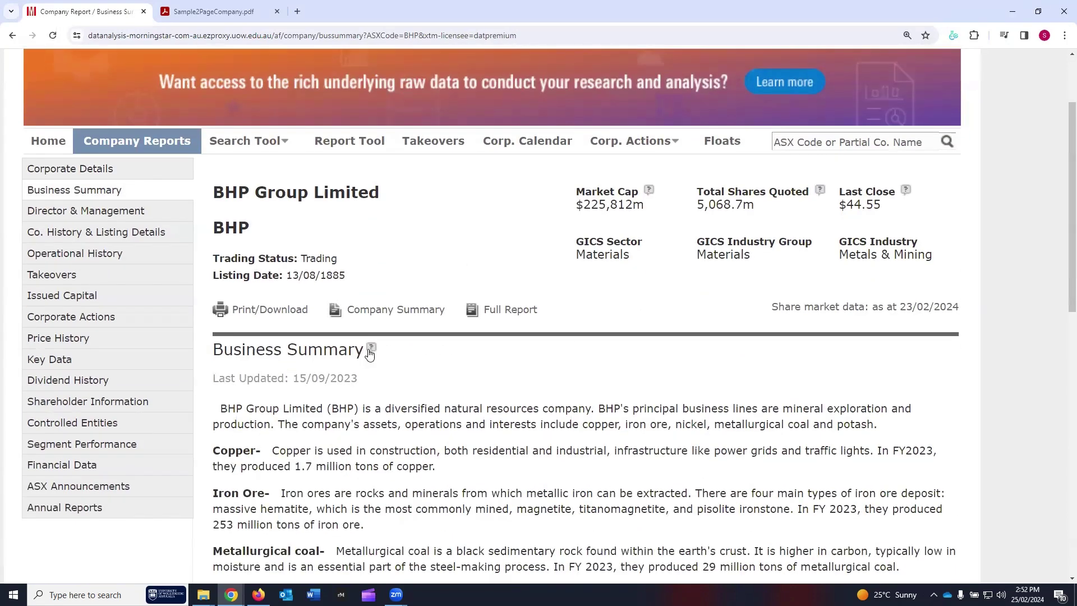
mouse_move(374, 352)
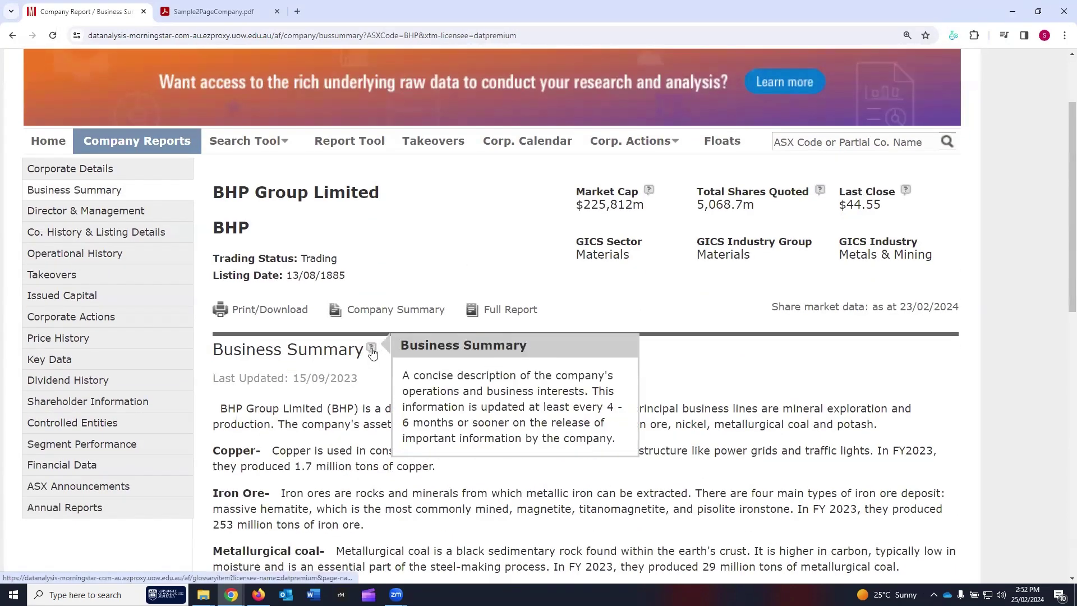
left_click(105, 212)
scroll(354, 342, "down", 2)
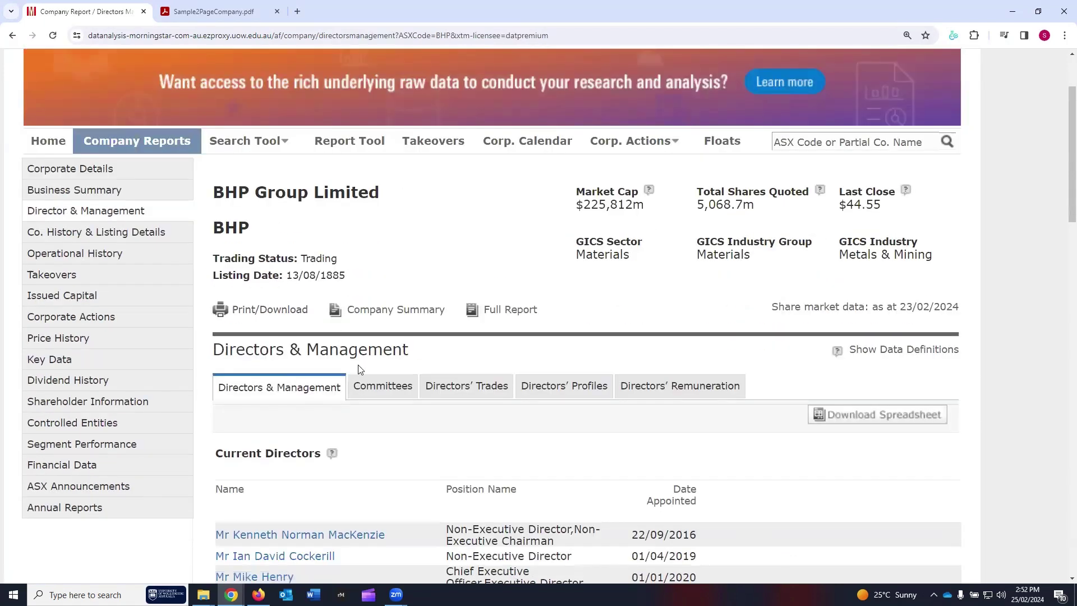
scroll(354, 398, "down", 1)
mouse_move(333, 399)
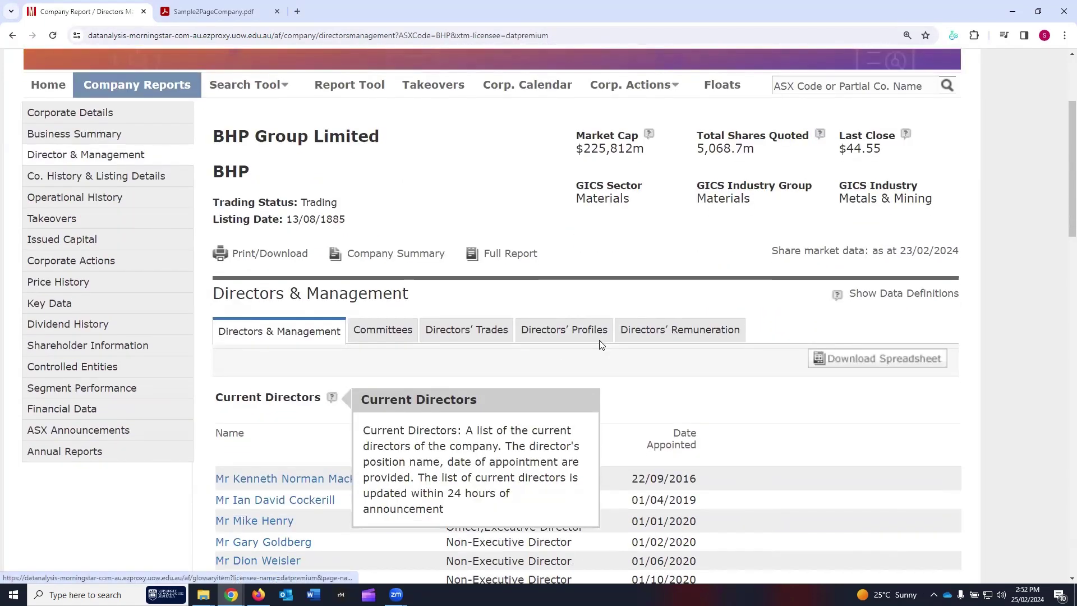
Read the Director & Management glossary definitions full screen, then close them.
left_click(899, 300)
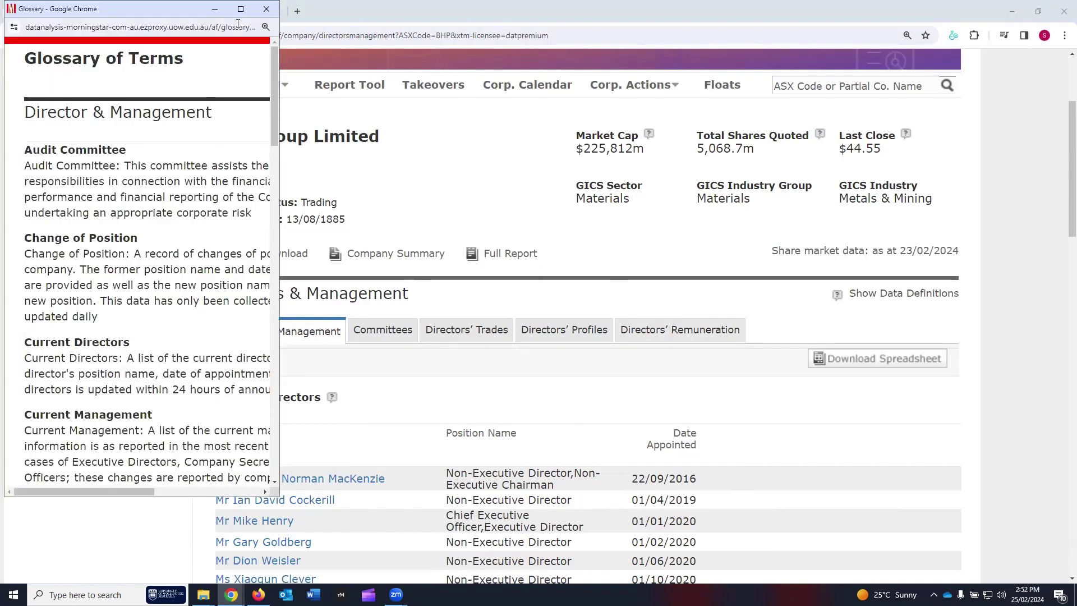
left_click(240, 9)
scroll(453, 278, "down", 5)
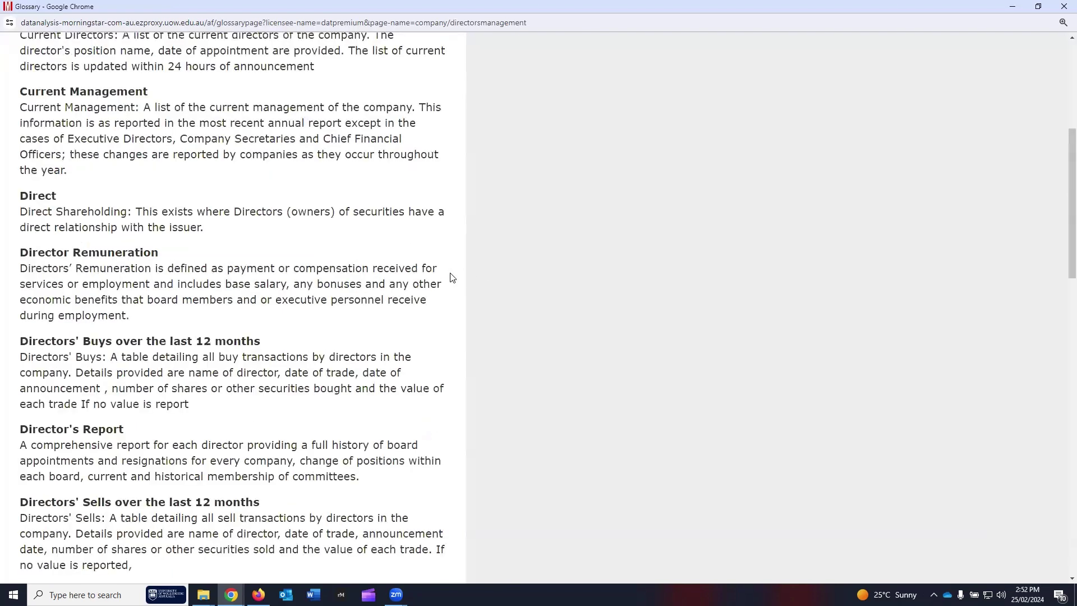
scroll(453, 277, "down", 10)
scroll(452, 278, "down", 6)
scroll(452, 278, "up", 9)
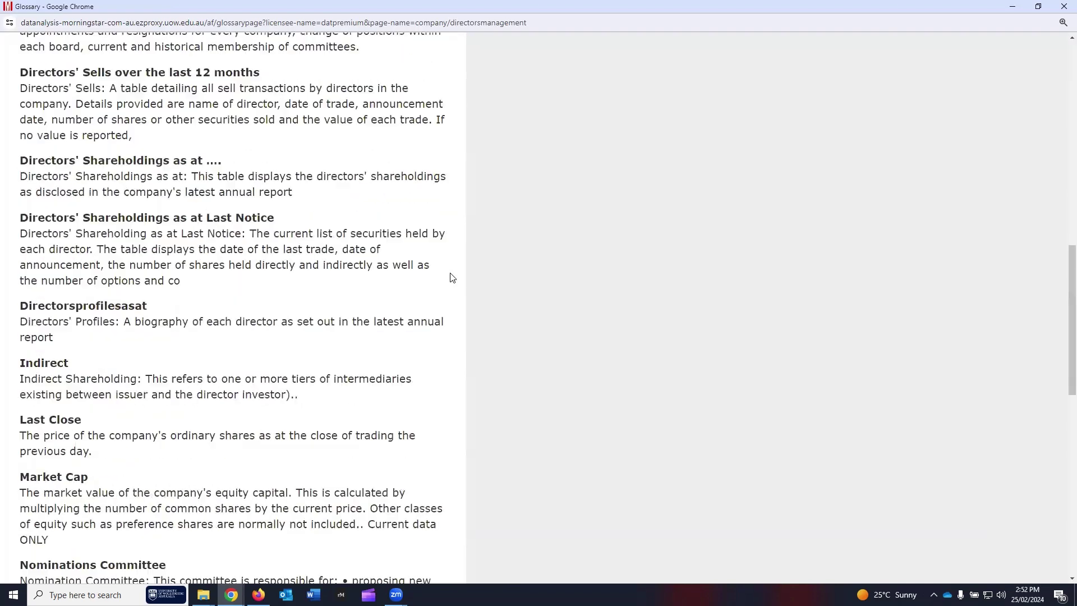
scroll(673, 280, "up", 9)
left_click(1064, 7)
scroll(132, 264, "up", 3)
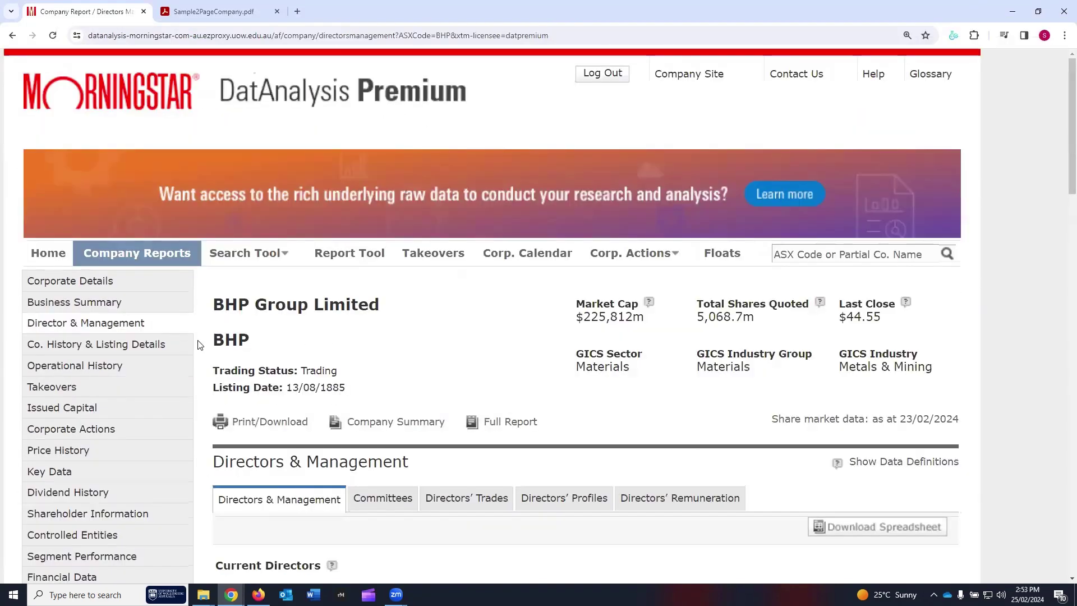
Check Key Data's Beta and Total Shareholder Return definitions, then return to Corporate Details.
left_click(65, 471)
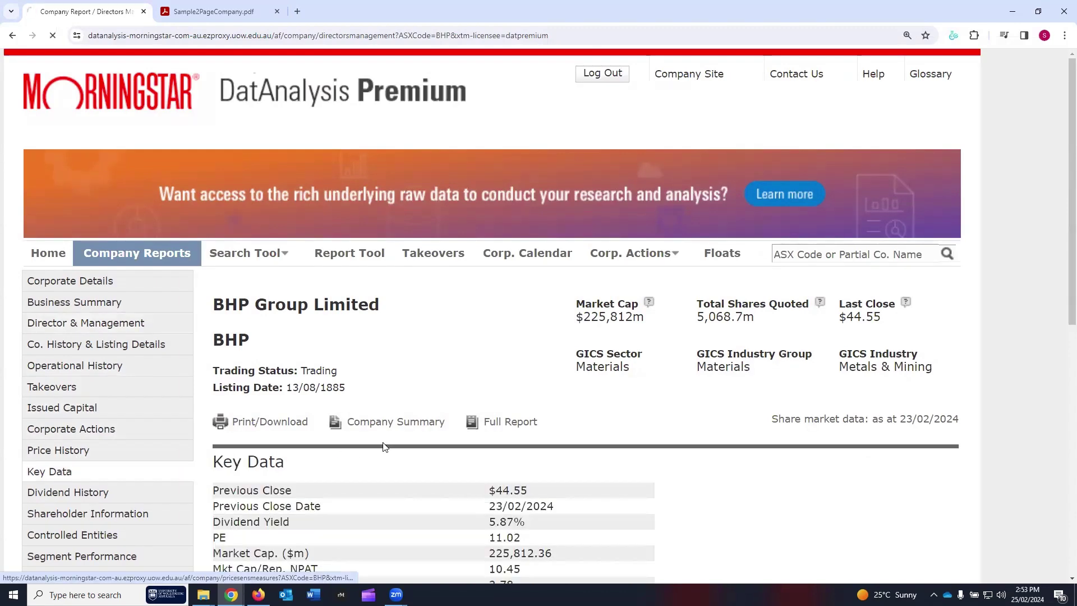
scroll(434, 431, "down", 4)
mouse_move(245, 414)
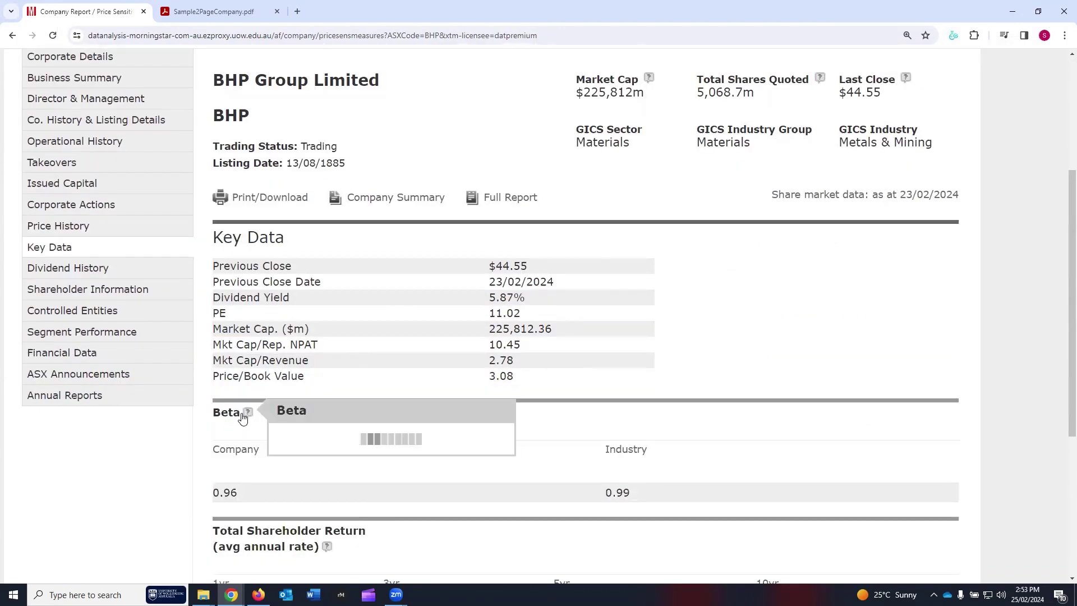
scroll(244, 415, "down", 3)
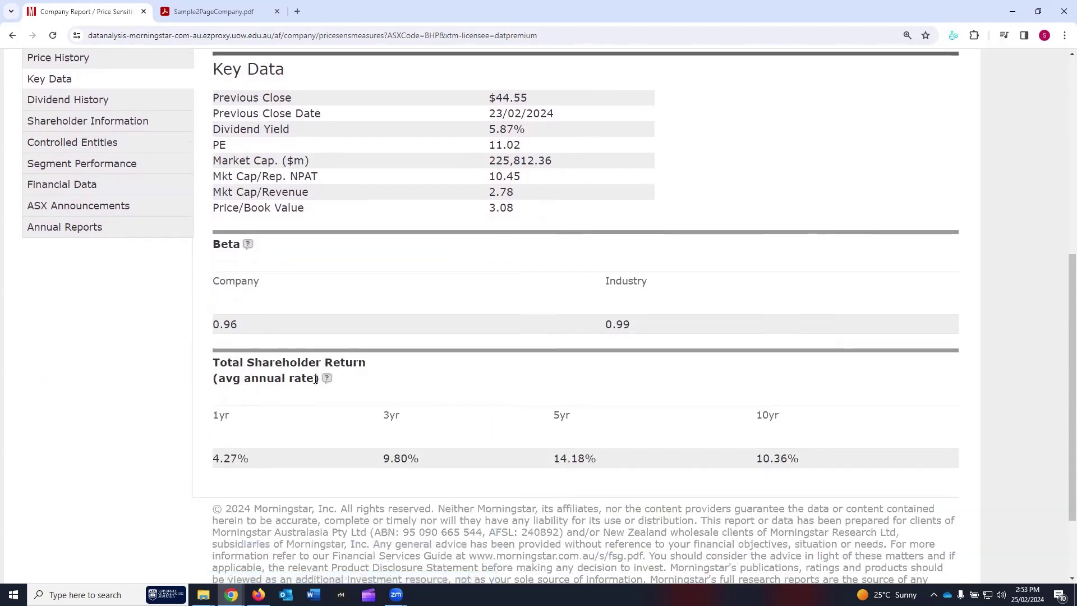
mouse_move(328, 384)
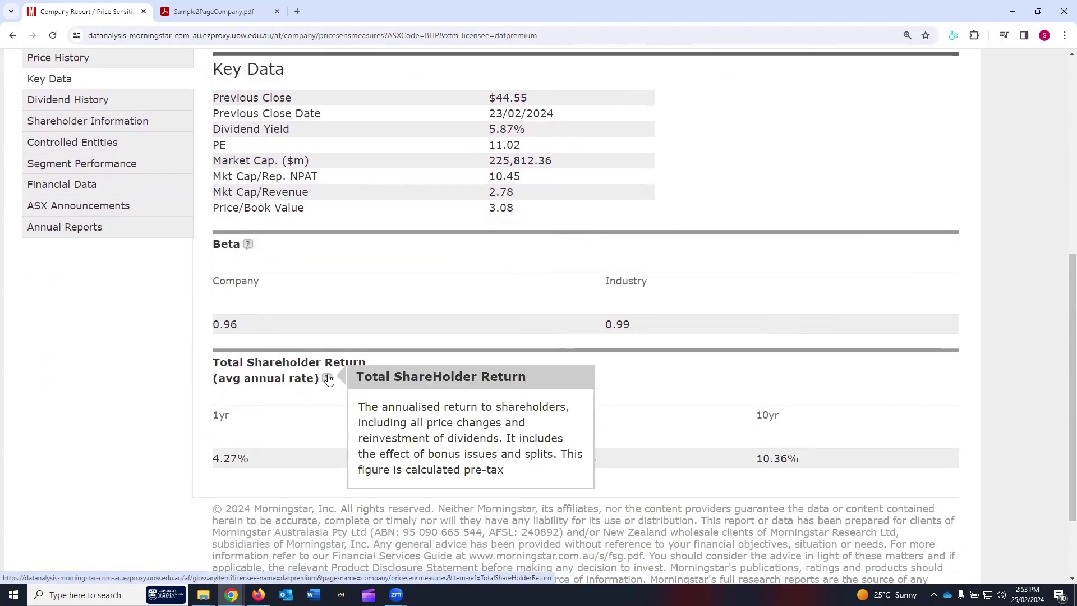
scroll(328, 380, "up", 7)
left_click(70, 279)
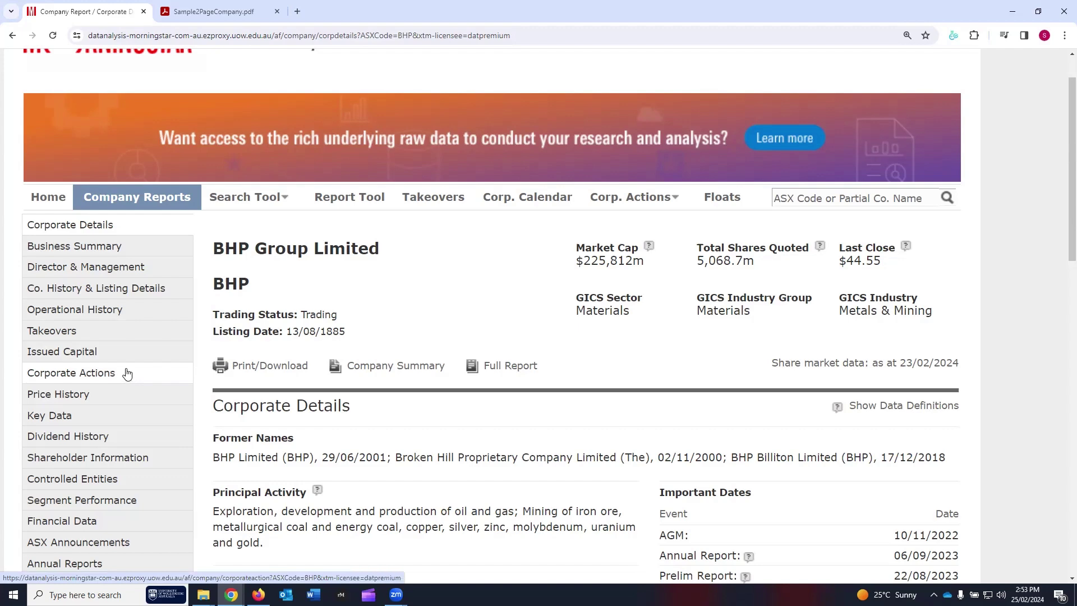
Download BHP's Profit & Loss figures as the spreadsheet financialdownload.xls.
left_click(96, 526)
scroll(302, 485, "down", 2)
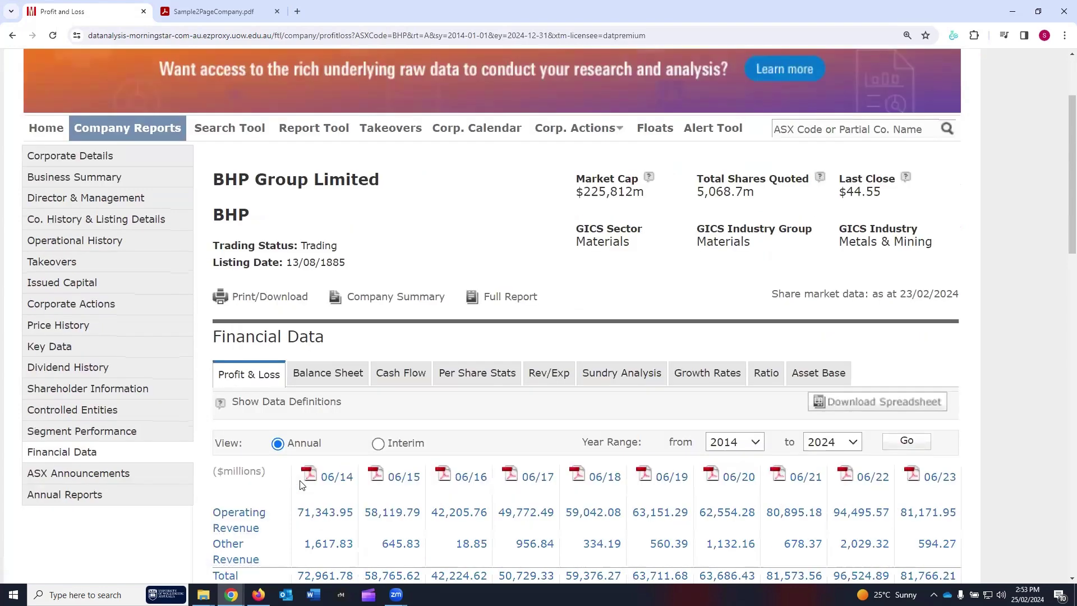
scroll(302, 485, "down", 2)
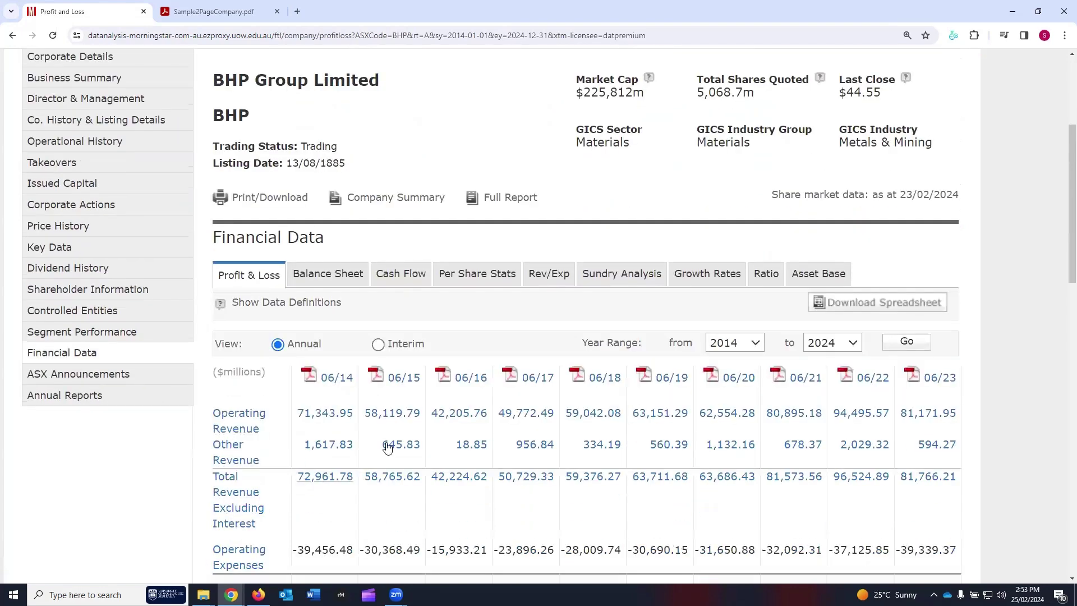
left_click(894, 309)
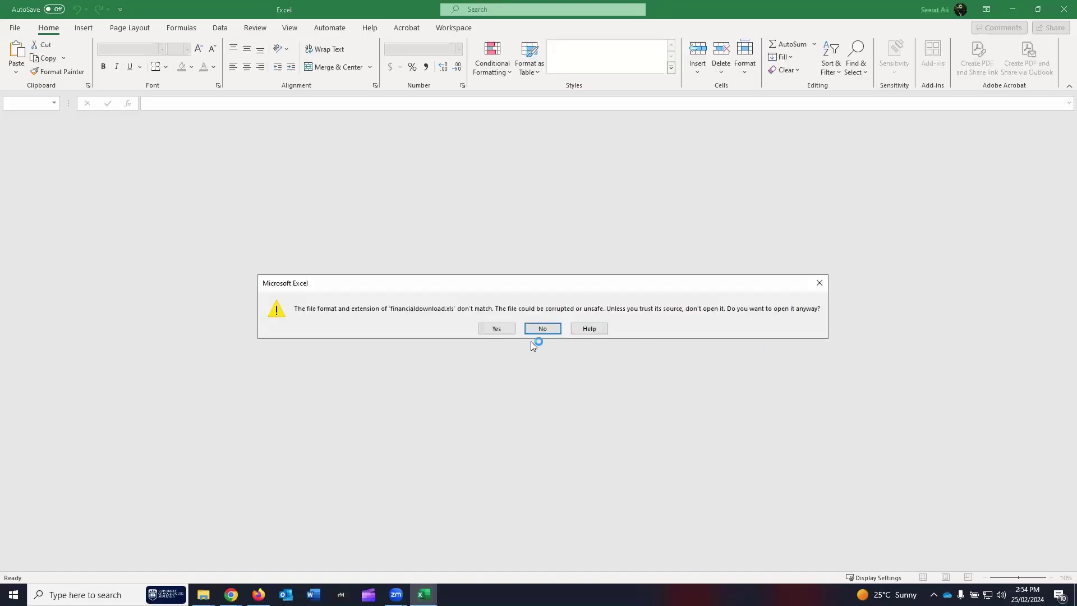
Open financialdownload.xls despite the format warning and view the Balance Sheet, Cash Flow, Per Share Statistics and Revenue Expense sheets.
left_click(539, 328)
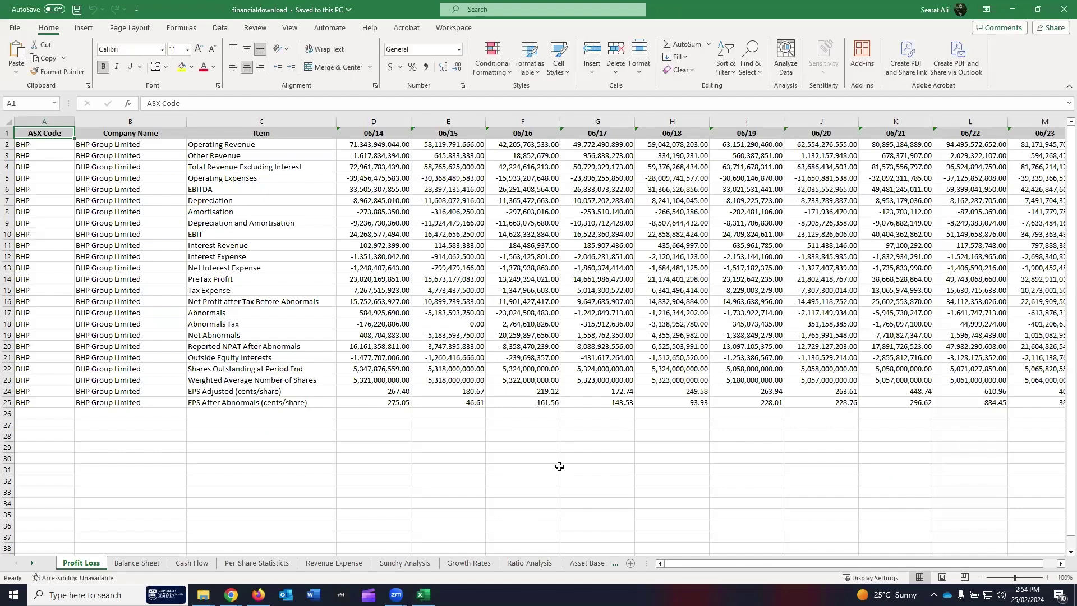
left_click(132, 564)
left_click(180, 563)
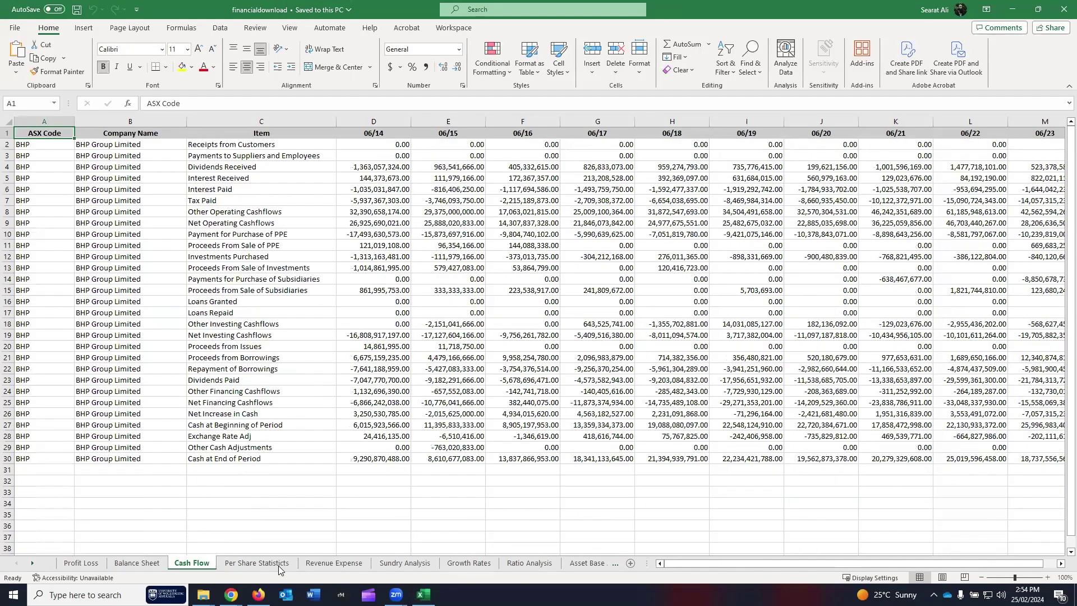
left_click(270, 564)
left_click(332, 563)
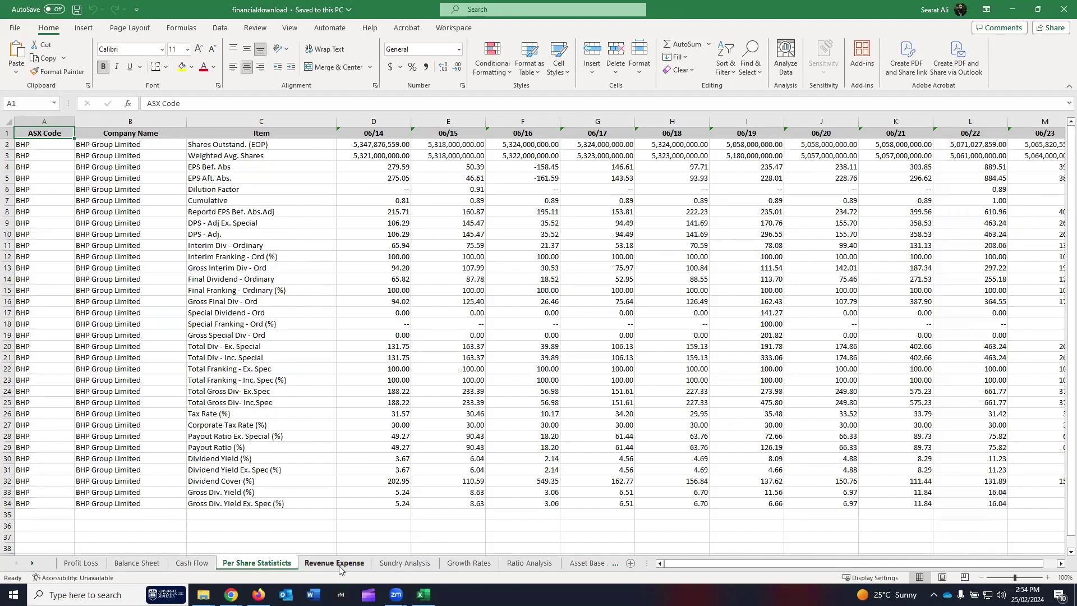
Step on to the Growth Rates and Asset Base Analysis sheets, then return to the Morningstar page.
key("ctrl+Page_Down")
key("ctrl+Page_Down")
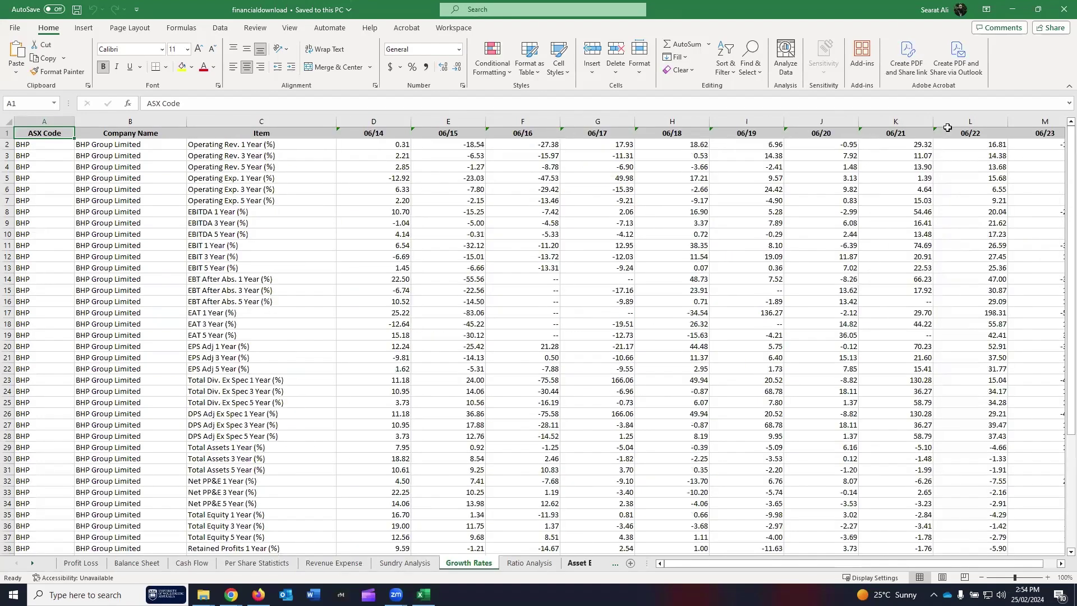
key("ctrl+Page_Down")
key("ctrl+Page_Down")
key("alt+Tab")
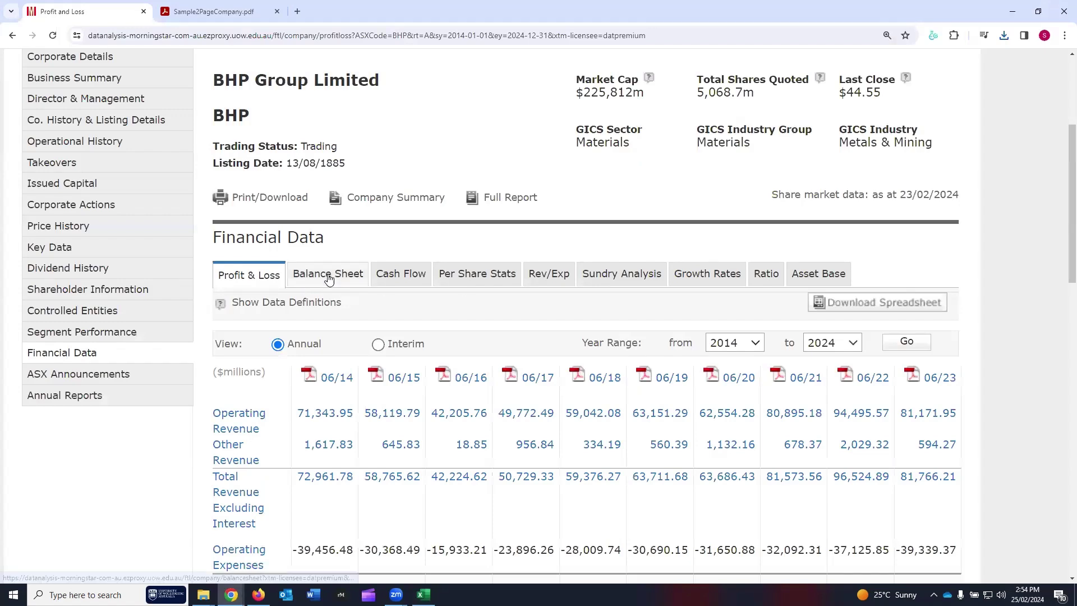
Scroll down BHP's Financial Data page and back up to its section tabs.
scroll(505, 318, "down", 3)
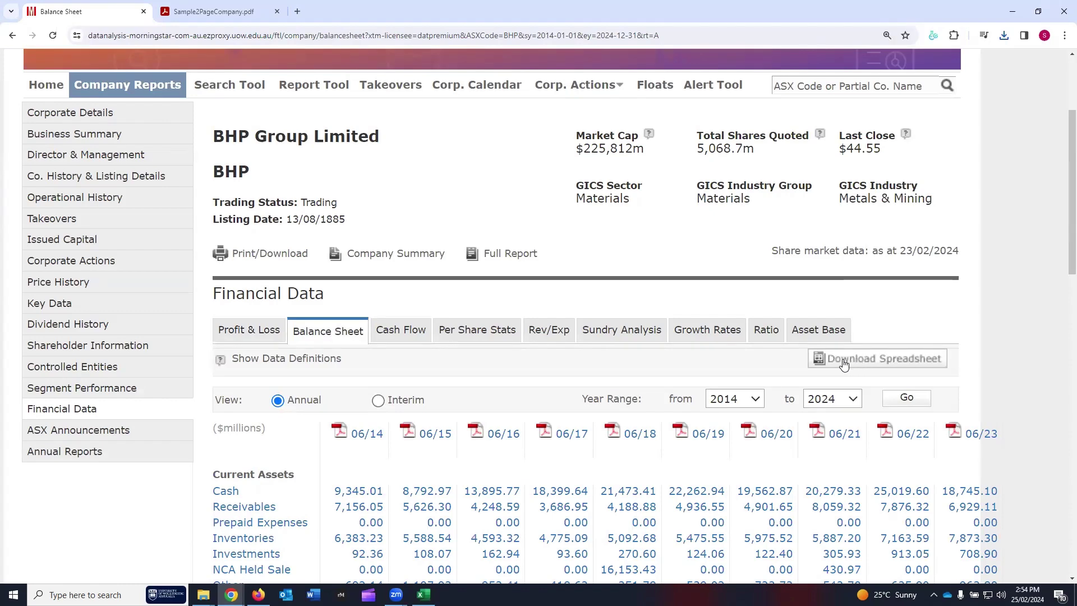
scroll(456, 368, "up", 1)
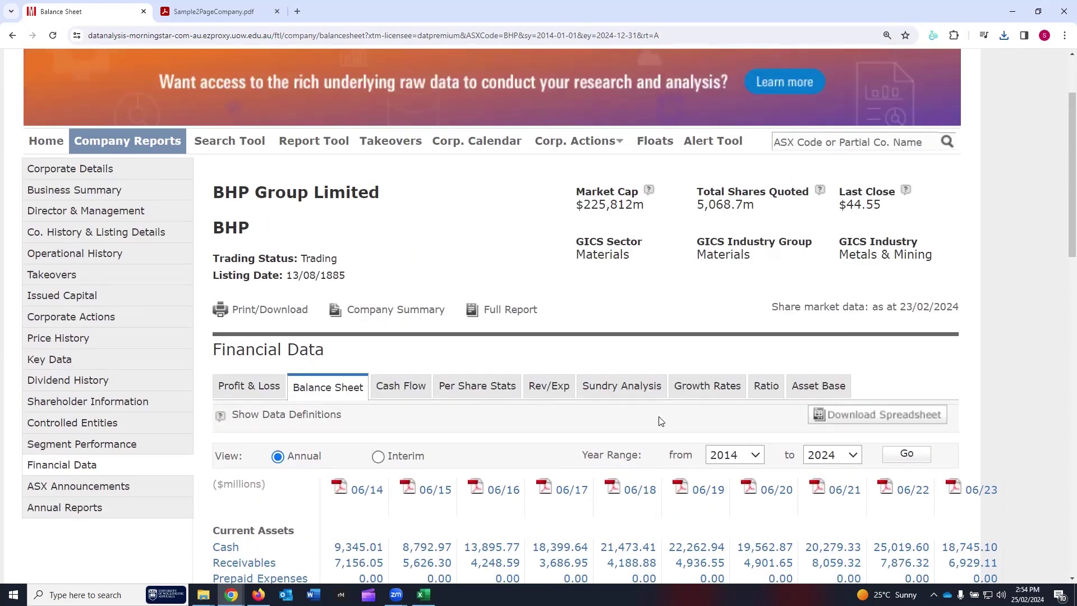